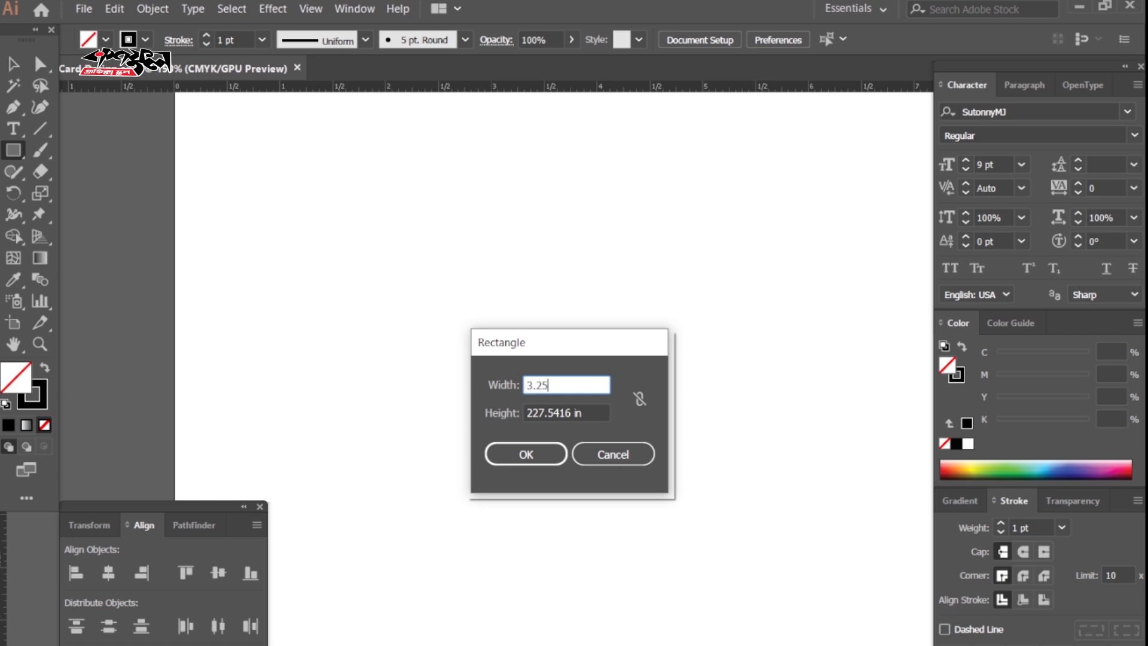
# Create a 3.25 × 2 in rectangle and move it to the artboard centre.
pyautogui.press('Tab')
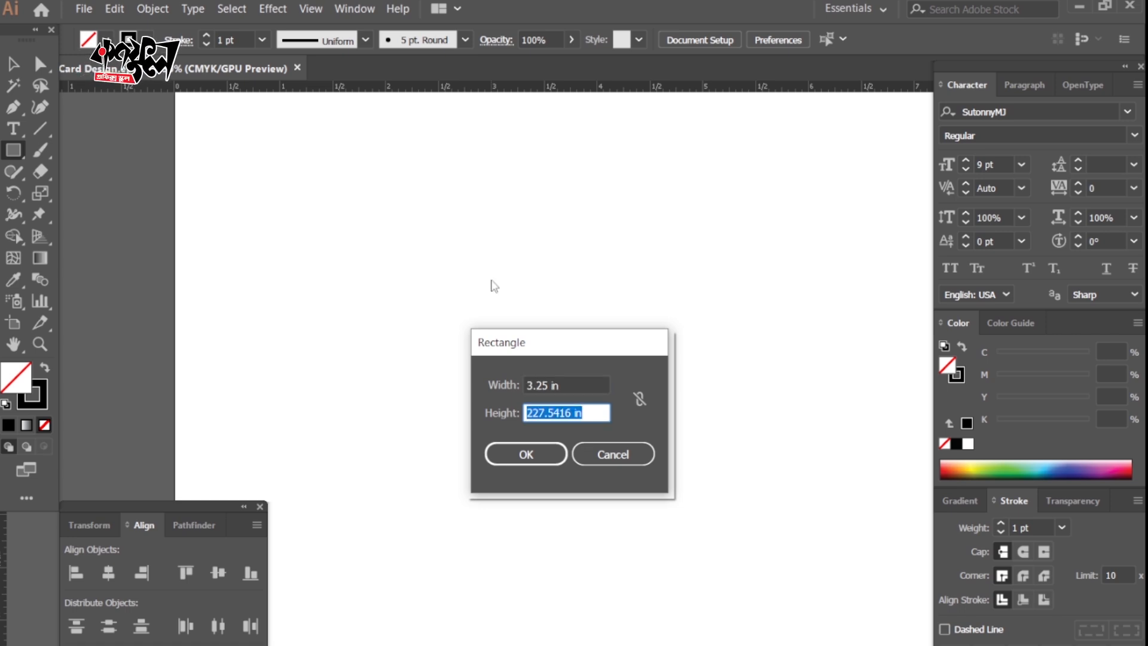
pyautogui.write('2')
pyautogui.click(528, 449)
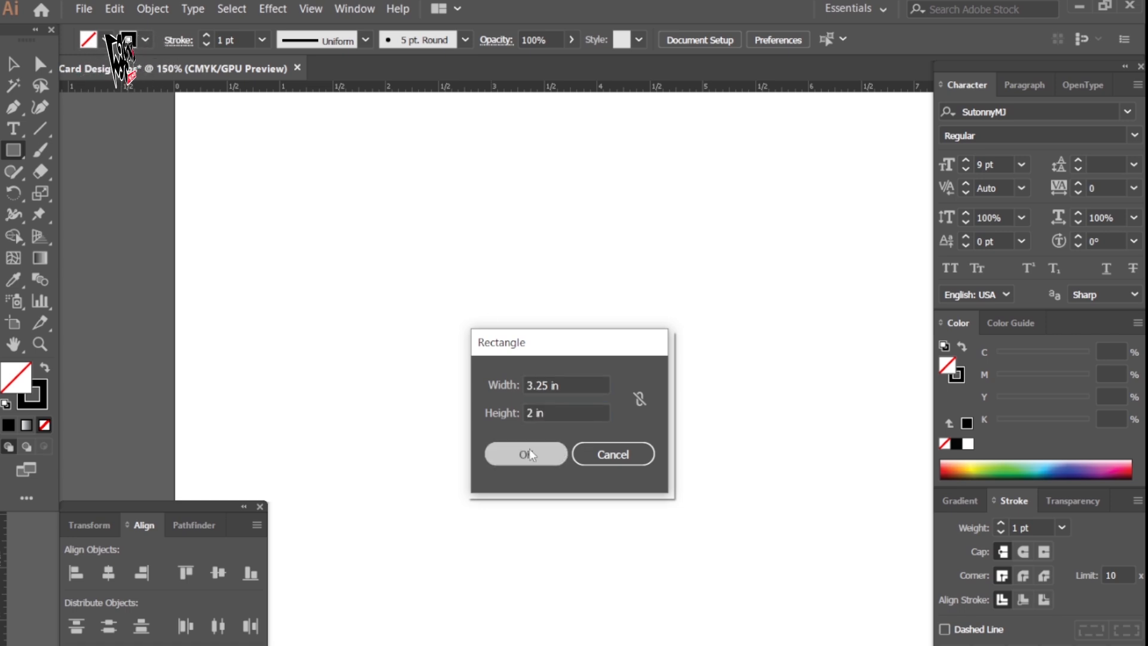
pyautogui.press('v')
pyautogui.moveTo(664, 387); pyautogui.dragTo(595, 386)
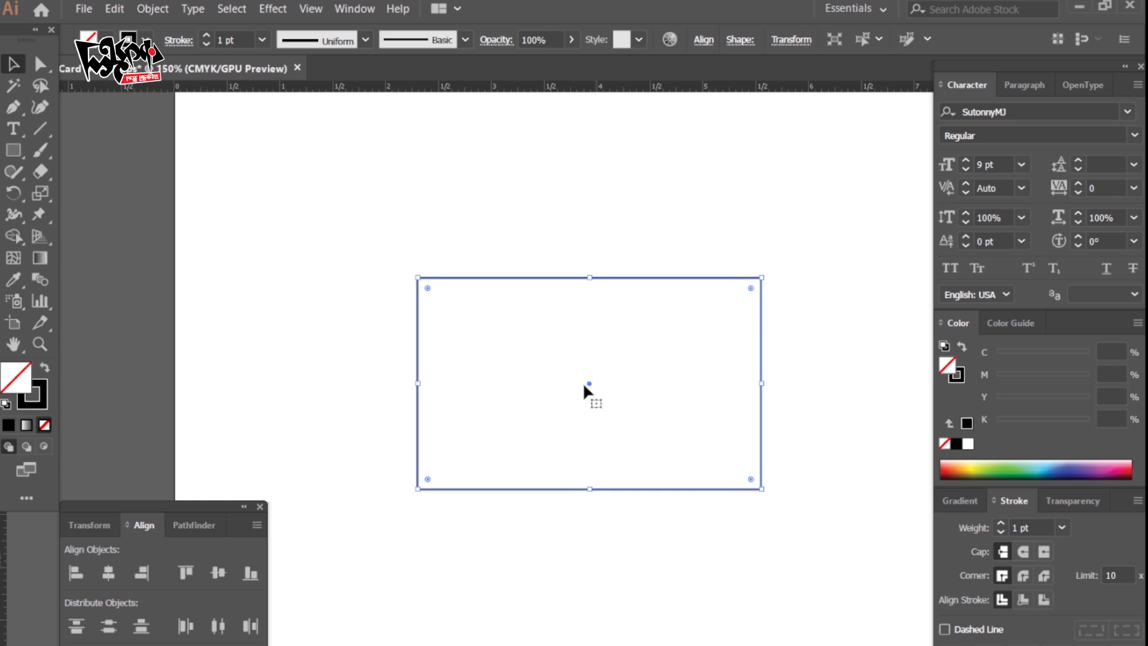
# Add a vertical centre guide and make a copy of the card inset by 0.15 in.
pyautogui.moveTo(2, 562); pyautogui.dragTo(588, 383)
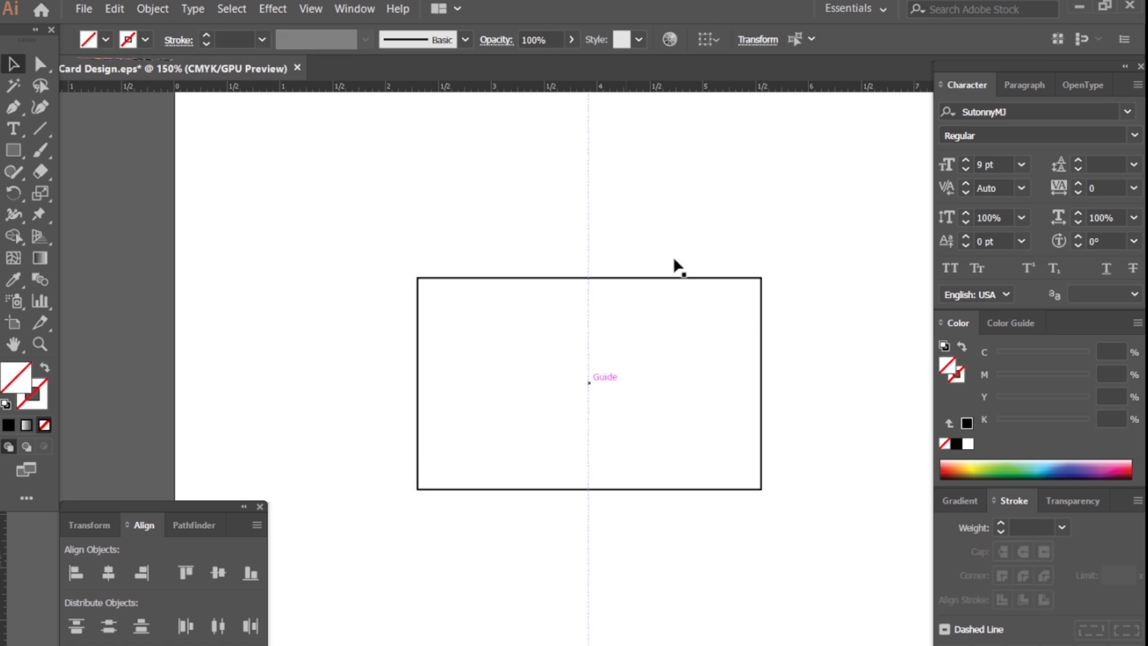
pyautogui.moveTo(671, 321); pyautogui.dragTo(669, 321)
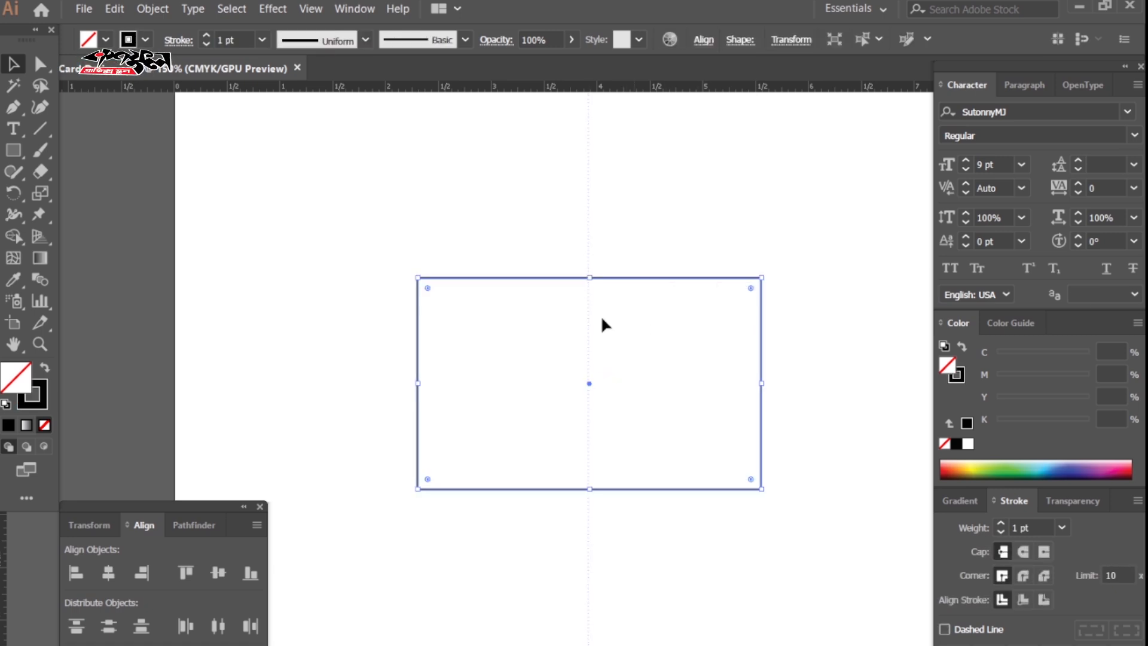
pyautogui.click(152, 8)
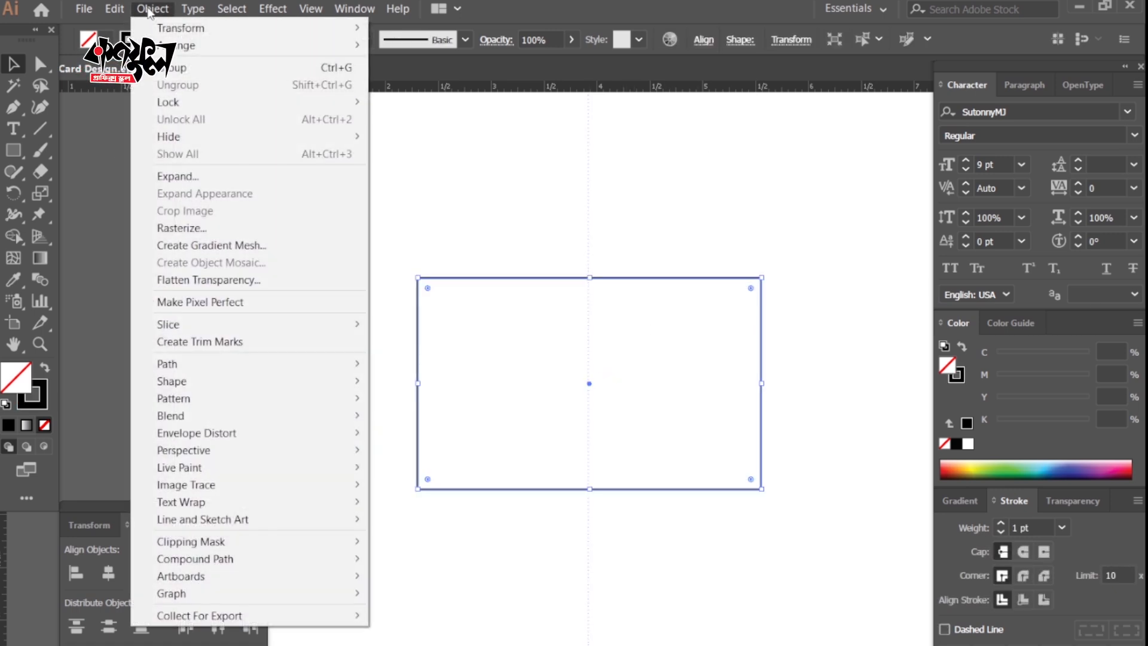
pyautogui.moveTo(210, 361)
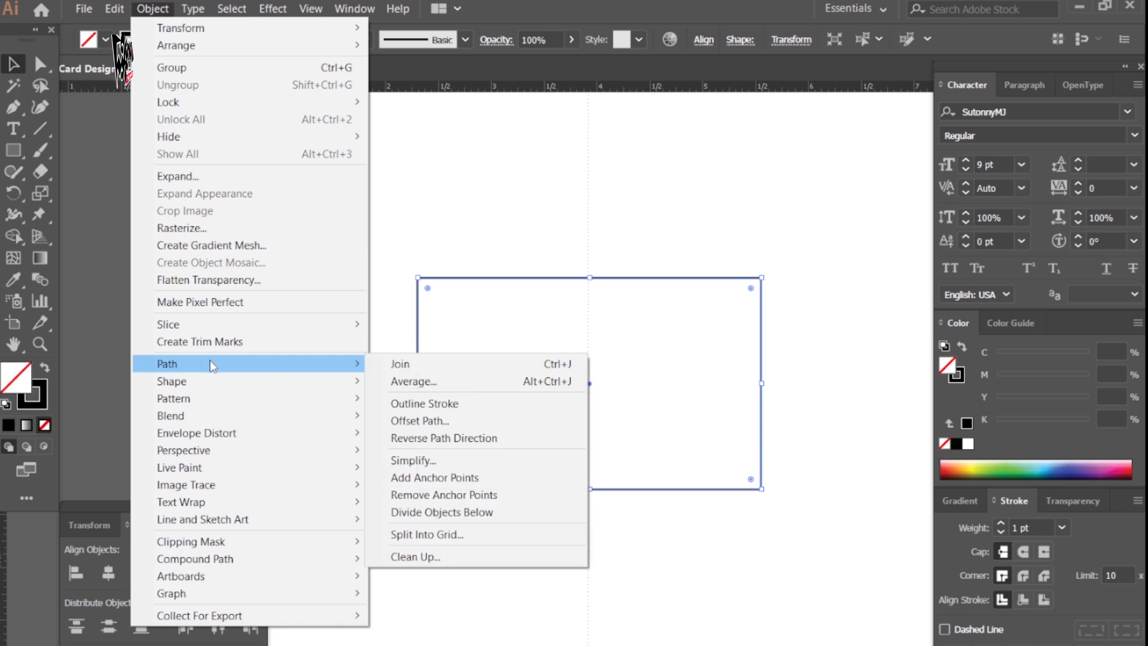
pyautogui.click(426, 421)
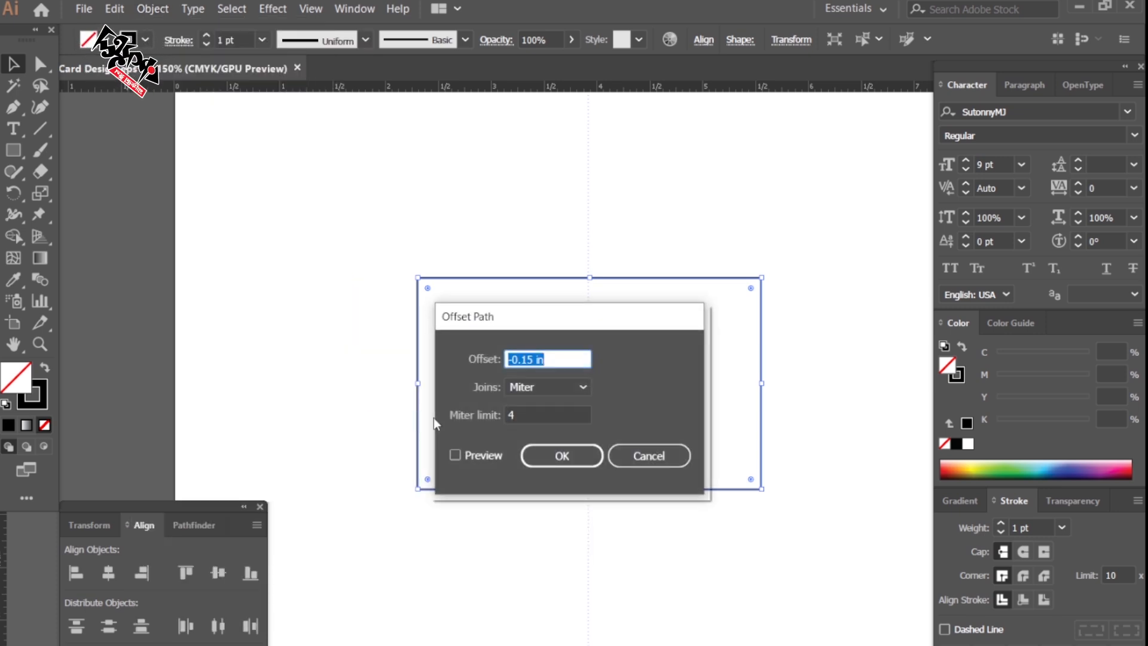
pyautogui.click(560, 457)
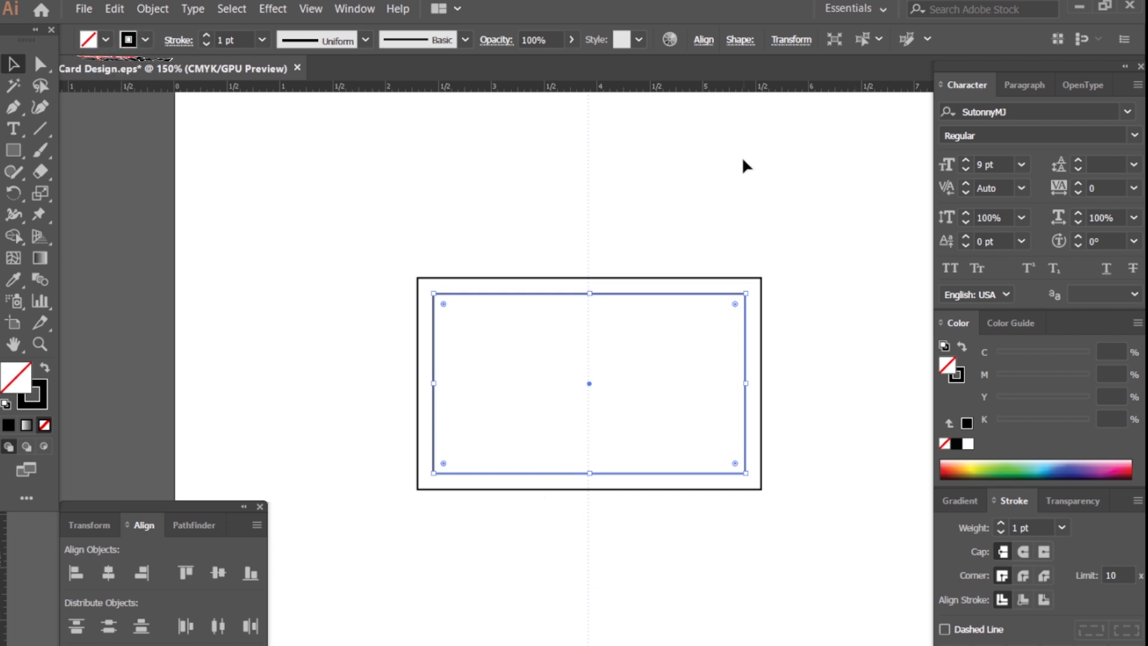
# Convert the inset rectangle into a guide and lock the guides.
pyautogui.press('a')
pyautogui.press('v')
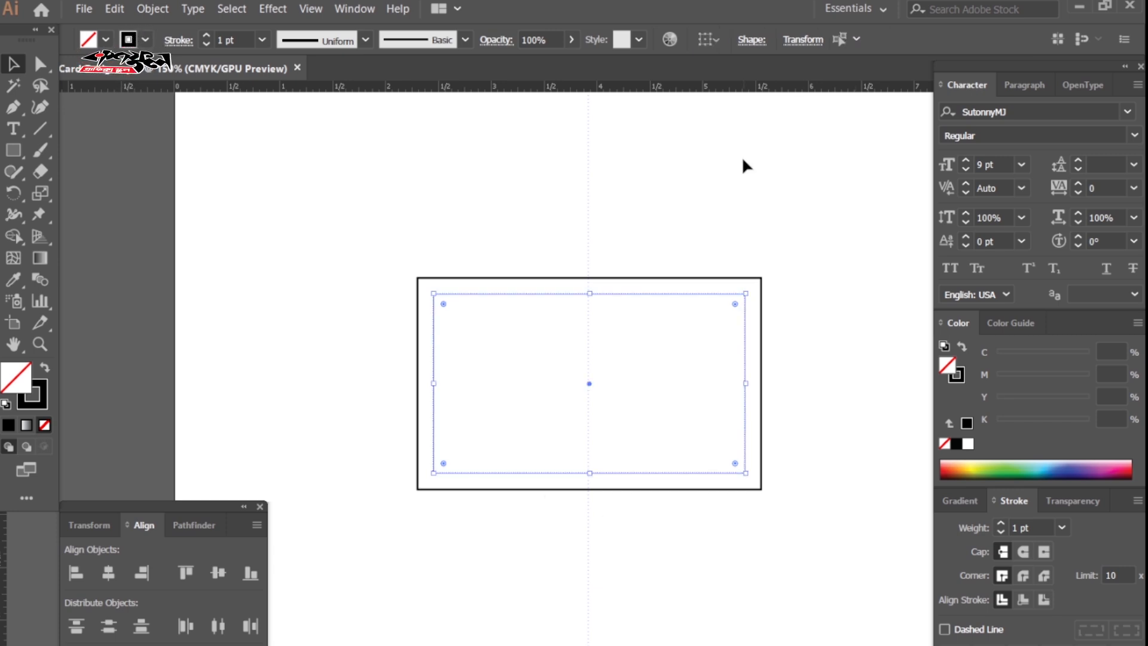
pyautogui.rightClick(746, 164)
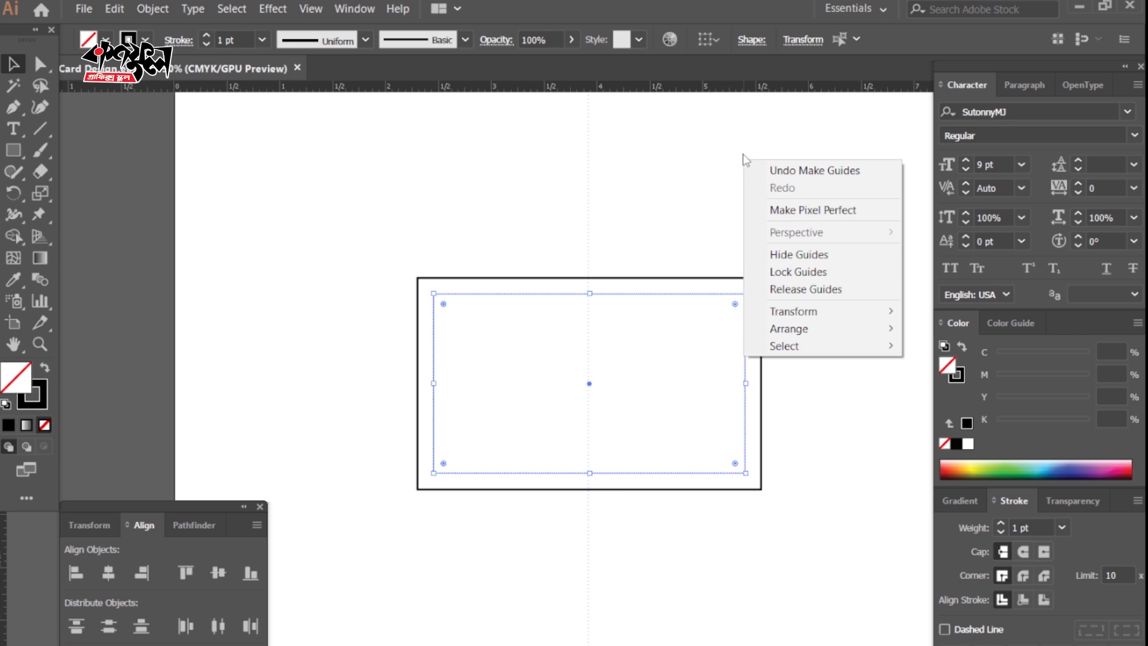
pyautogui.click(800, 272)
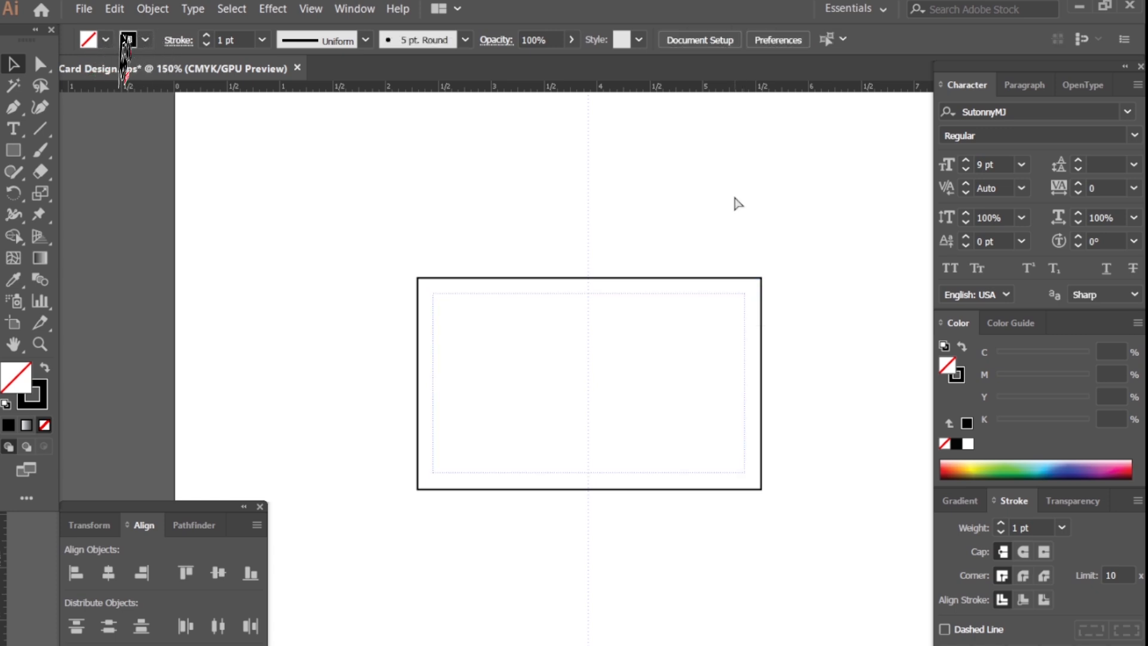
# Create a placeholder text line and move it into the card's top area.
pyautogui.press('z')
pyautogui.click(611, 412)
pyautogui.moveTo(568, 333); pyautogui.dragTo(580, 340)
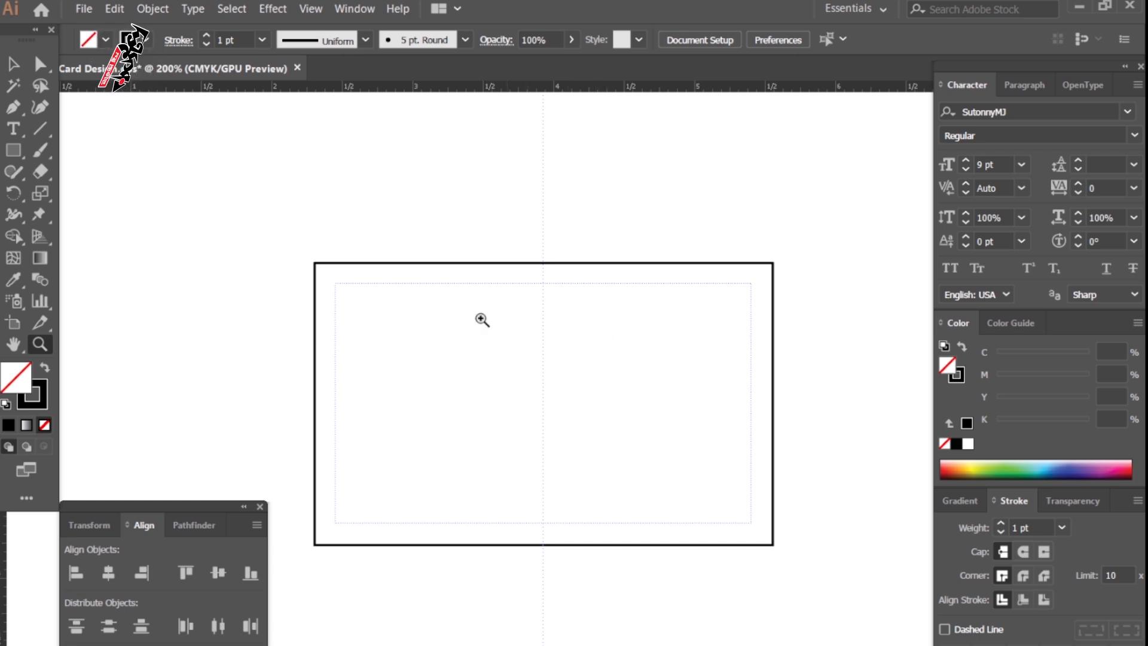
pyautogui.click(12, 129)
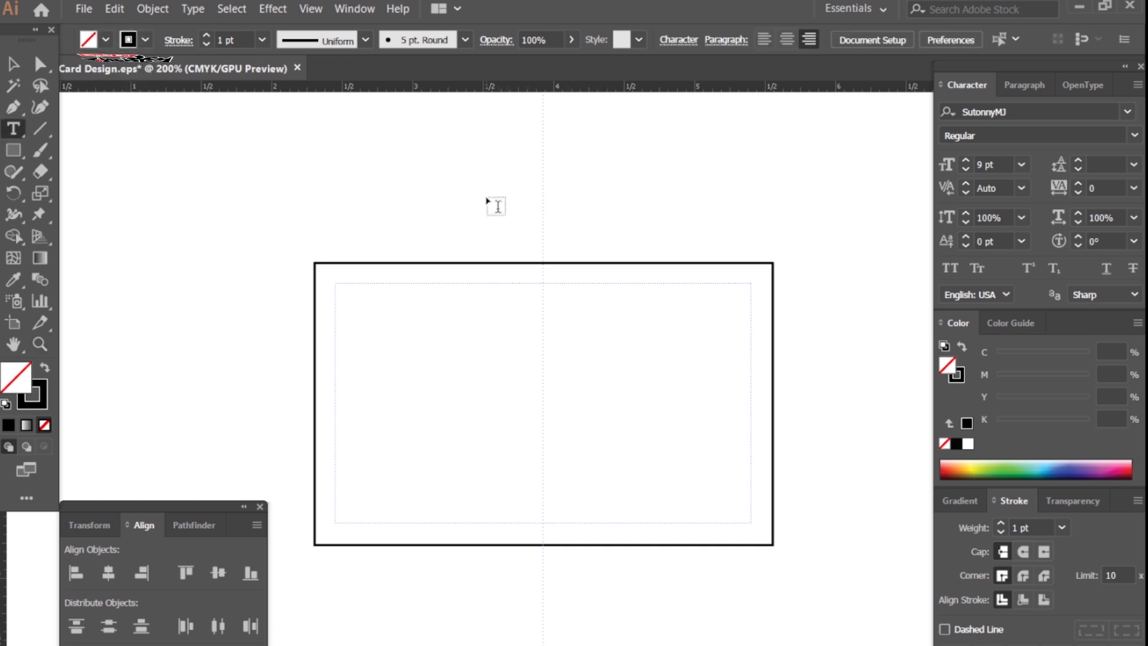
pyautogui.click(487, 198)
pyautogui.press('Escape')
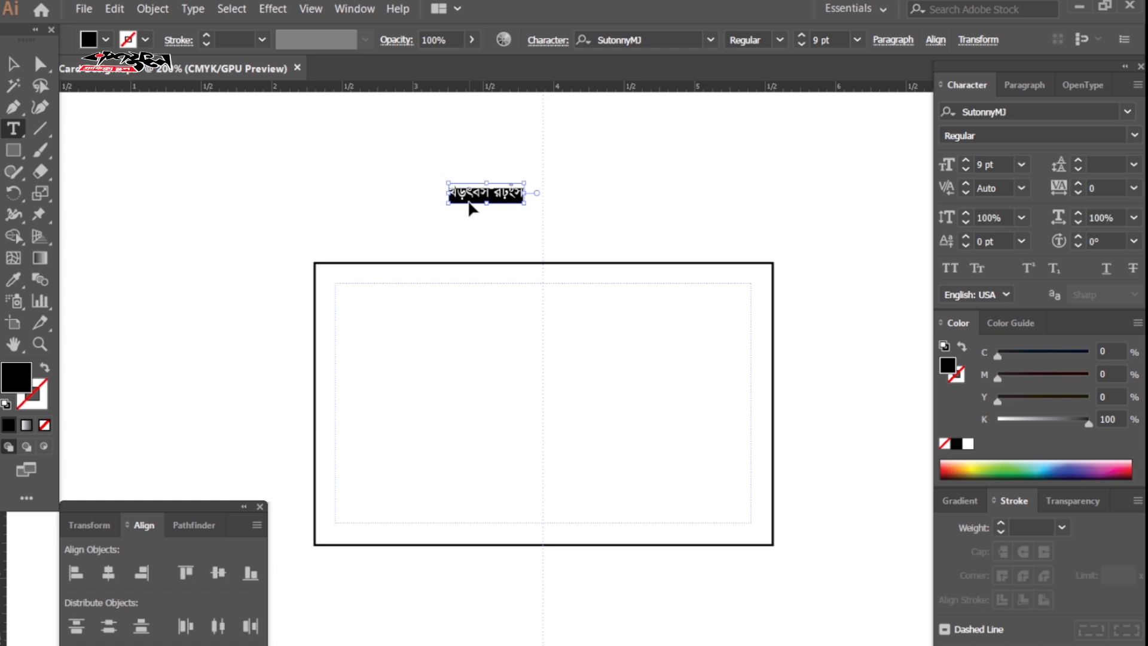
pyautogui.moveTo(485, 197); pyautogui.dragTo(535, 300)
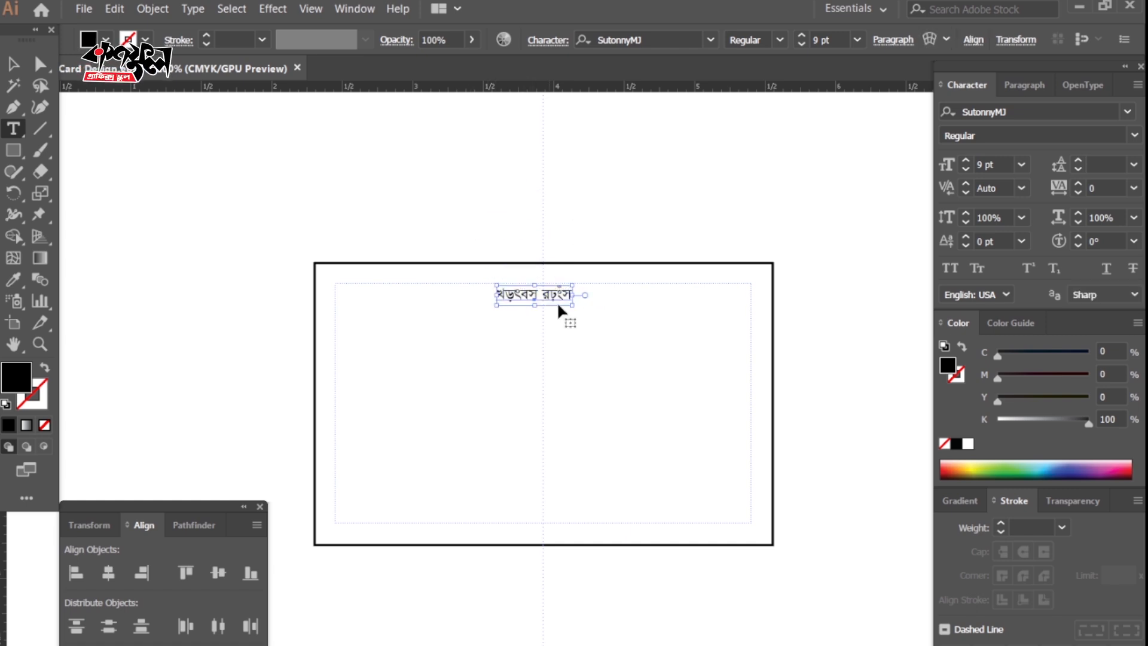
# Centre the new text line on the vertical guide.
pyautogui.press('z')
pyautogui.click(559, 308)
pyautogui.click(559, 360)
pyautogui.press('v')
pyautogui.moveTo(555, 406); pyautogui.dragTo(574, 403)
# Replace the placeholder with 'বিসমিল্লাহির রহমানির রহিম'.
pyautogui.press('t')
pyautogui.click(565, 397)
pyautogui.hotkey('ctrl', 'a')
pyautogui.write('ি')
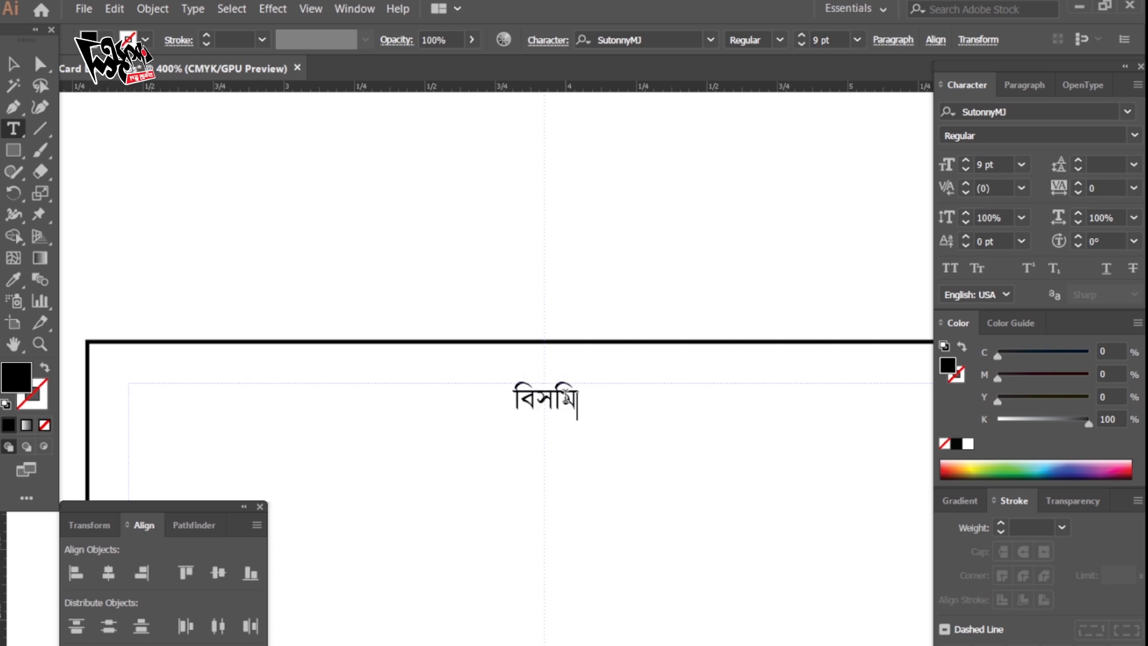
pyautogui.write('বসমিল্লাহির রহমানির রহিম')
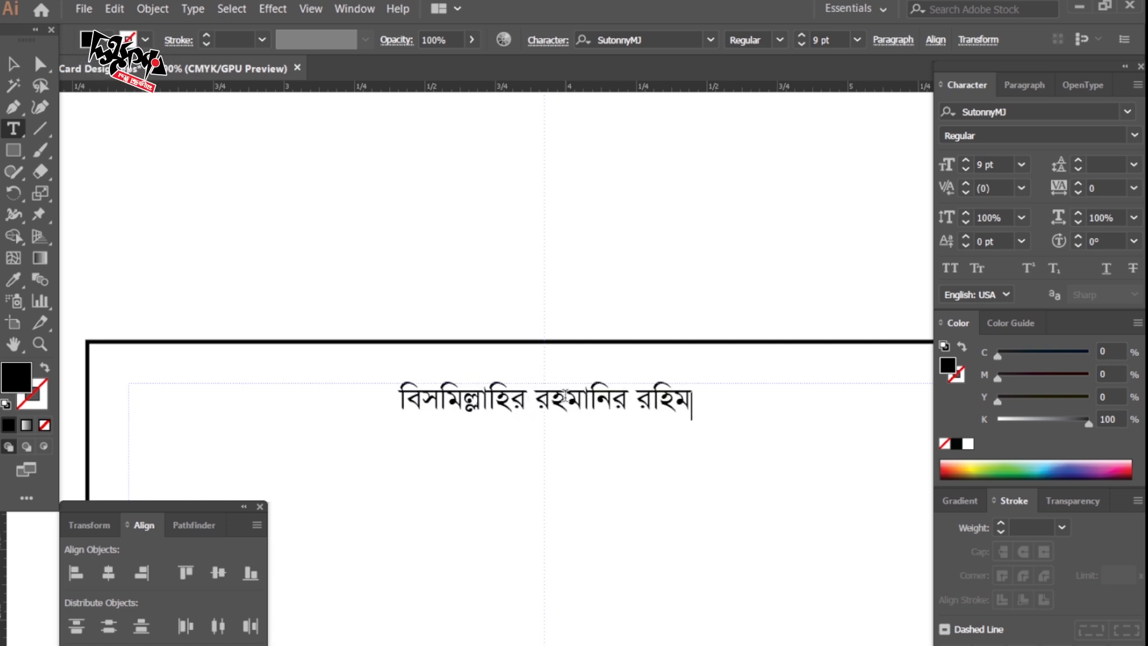
pyautogui.keyDown('ctrl'); pyautogui.click(602, 229); pyautogui.keyUp('ctrl')
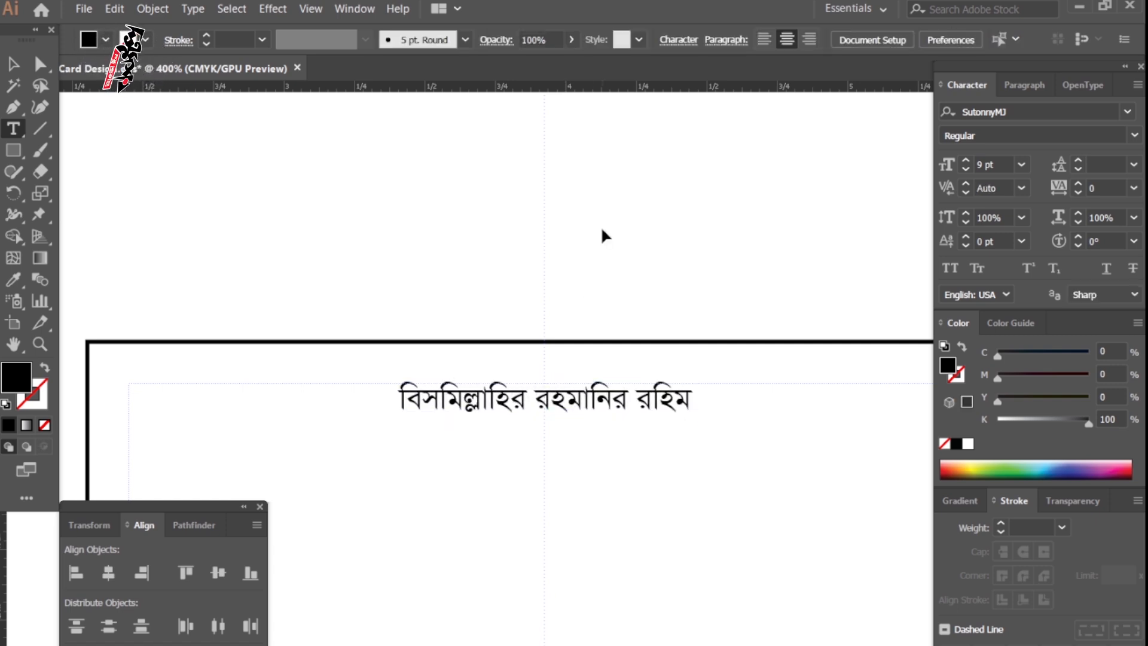
pyautogui.press('z')
pyautogui.press('Tab')
pyautogui.keyDown('alt'); pyautogui.click(609, 467); pyautogui.keyUp('alt')
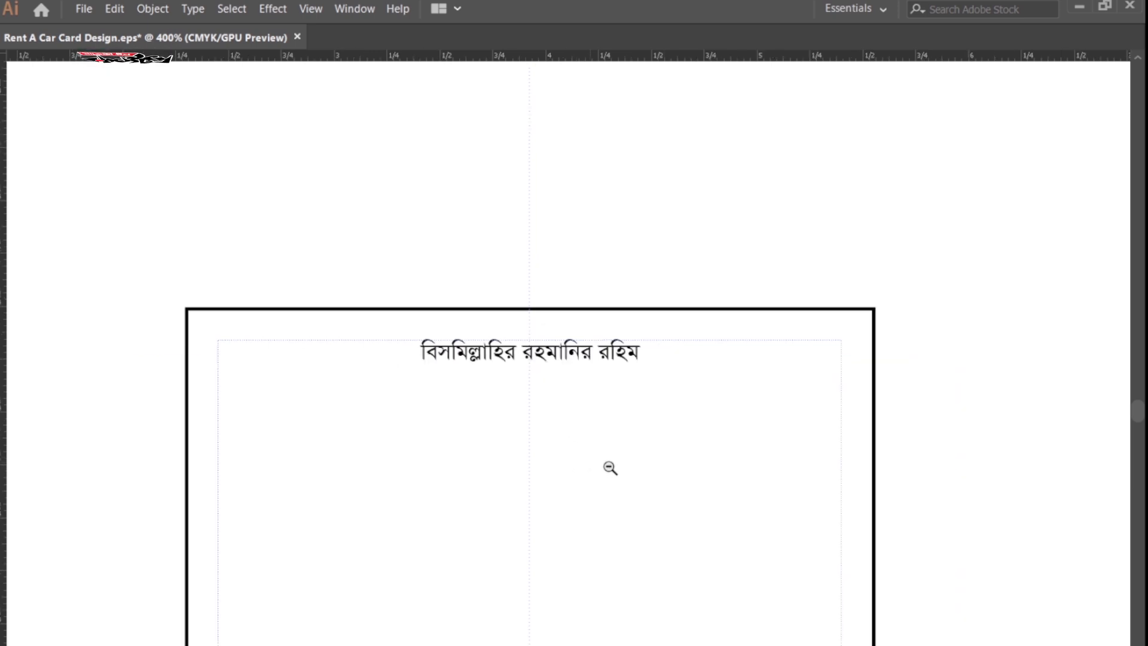
pyautogui.keyDown('alt'); pyautogui.click(609, 467); pyautogui.keyUp('alt')
# Duplicate the heading line lower on the card and right-align the copy.
pyautogui.keyDown('ctrl'); pyautogui.click(534, 255); pyautogui.keyUp('ctrl')
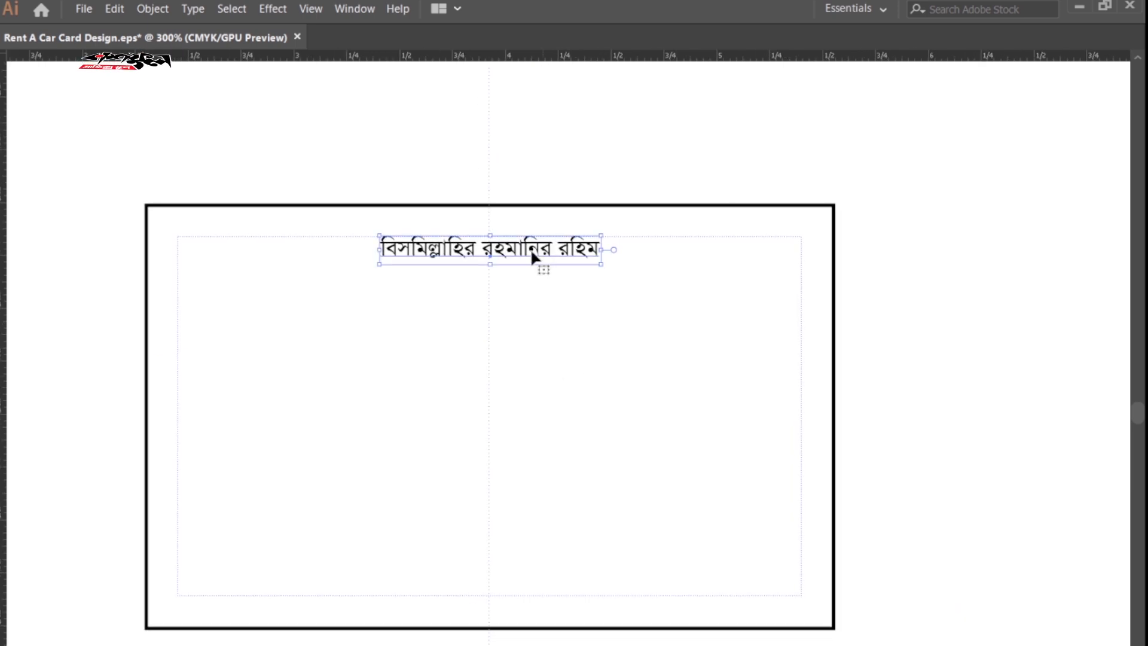
pyautogui.moveTo(534, 256); pyautogui.dragTo(740, 298)
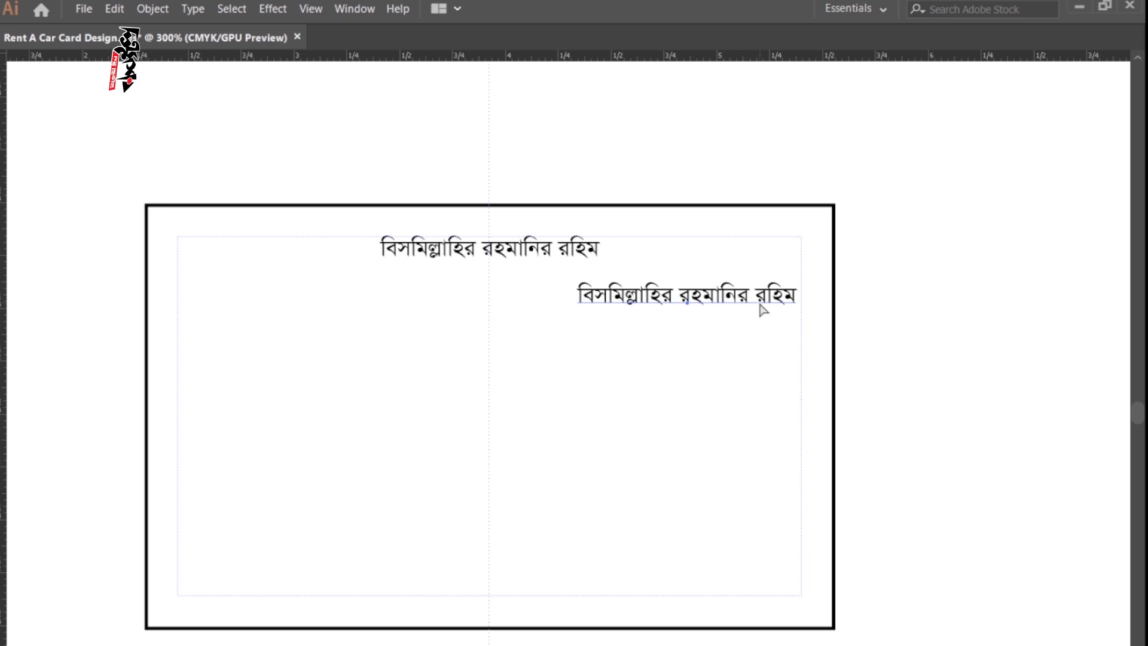
pyautogui.hotkey('ctrl', 'shift', 'r')
pyautogui.click(904, 309)
# Move the copied line against the right margin guide.
pyautogui.press('z')
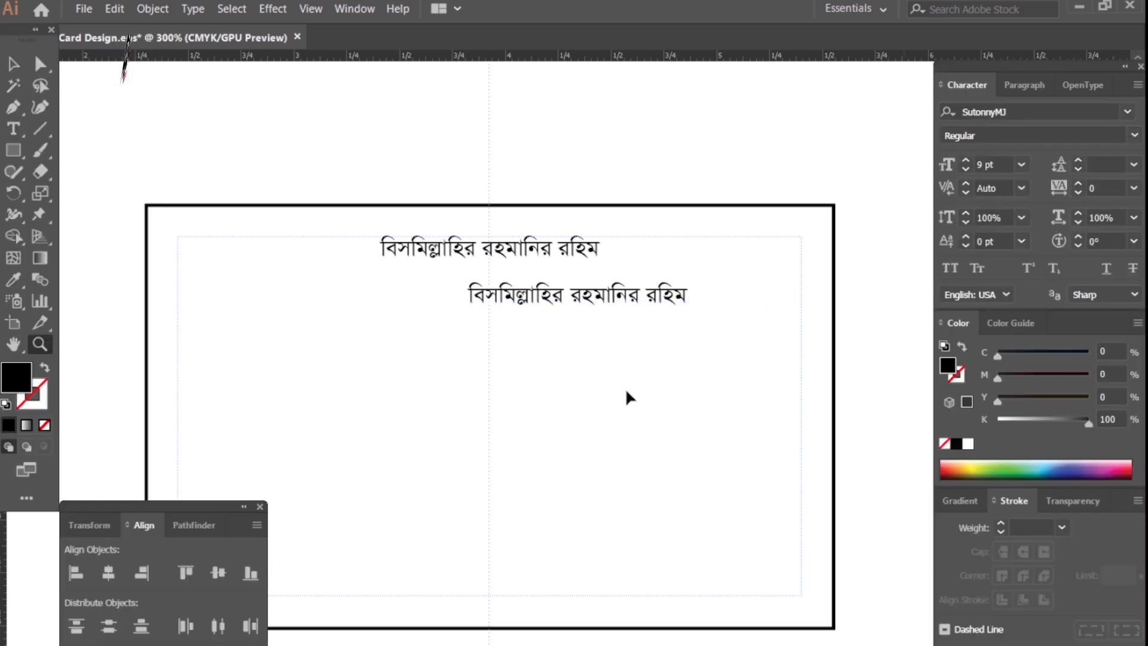
pyautogui.click(626, 391)
pyautogui.click(628, 392)
pyautogui.moveTo(559, 331); pyautogui.dragTo(587, 345)
pyautogui.moveTo(531, 296); pyautogui.dragTo(755, 297)
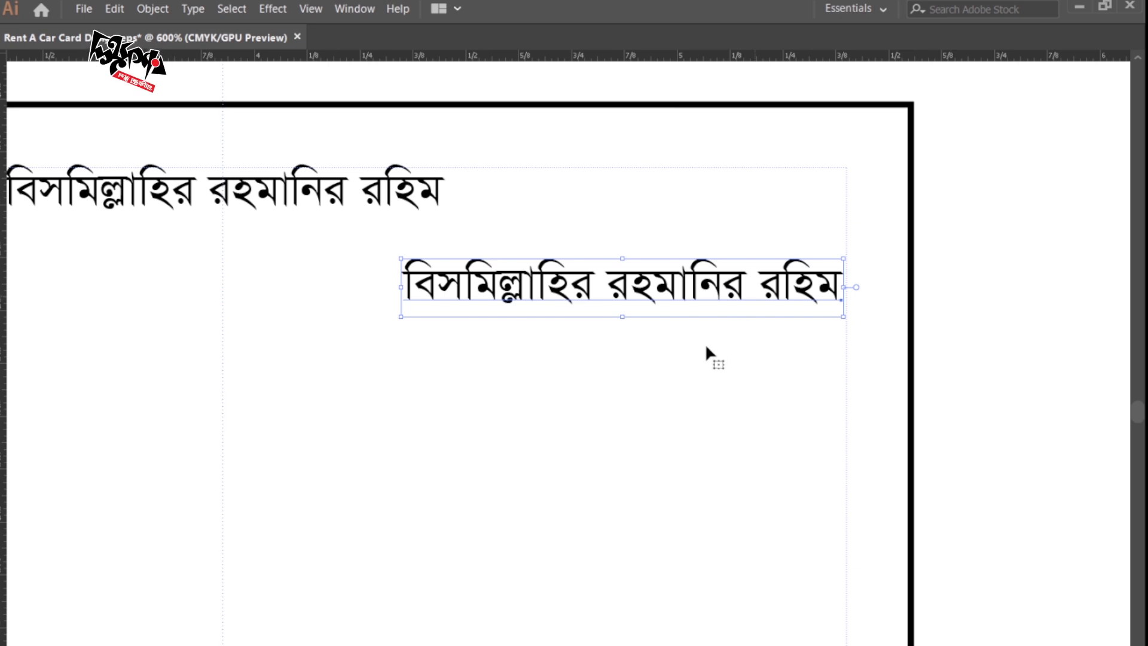
pyautogui.press('z')
pyautogui.keyDown('alt'); pyautogui.click(688, 376); pyautogui.keyUp('alt')
pyautogui.moveTo(643, 405); pyautogui.dragTo(679, 371)
# Replace the copied line's text with the proprietor's name.
pyautogui.press('t')
pyautogui.click(651, 332)
pyautogui.hotkey('ctrl', 'a')
pyautogui.write('প্রো')
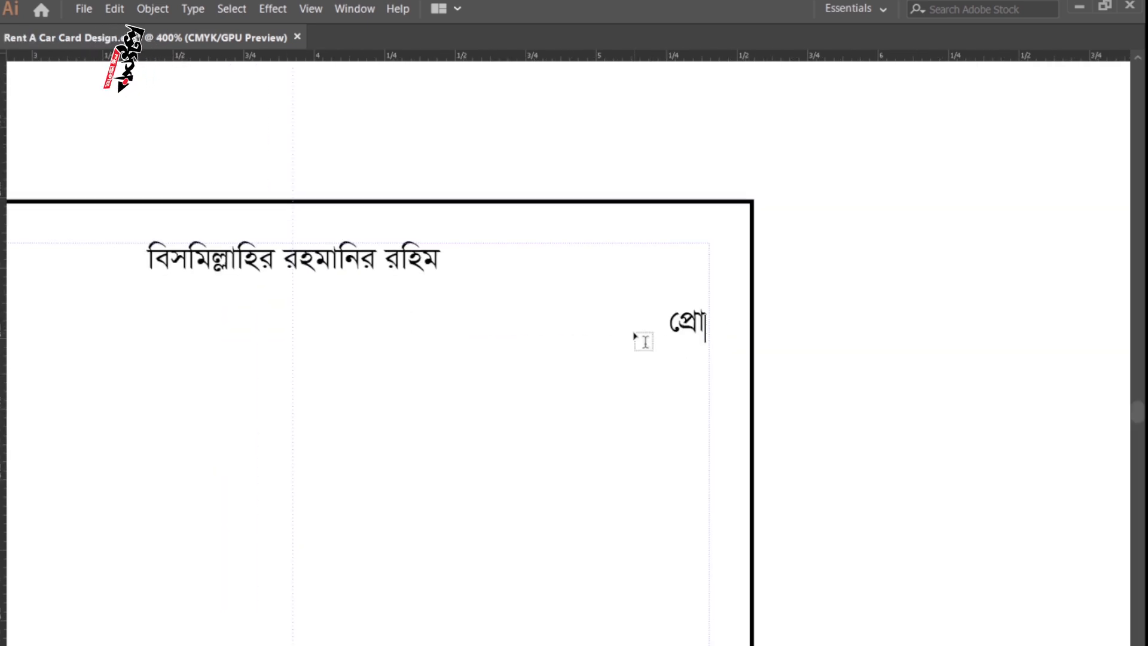
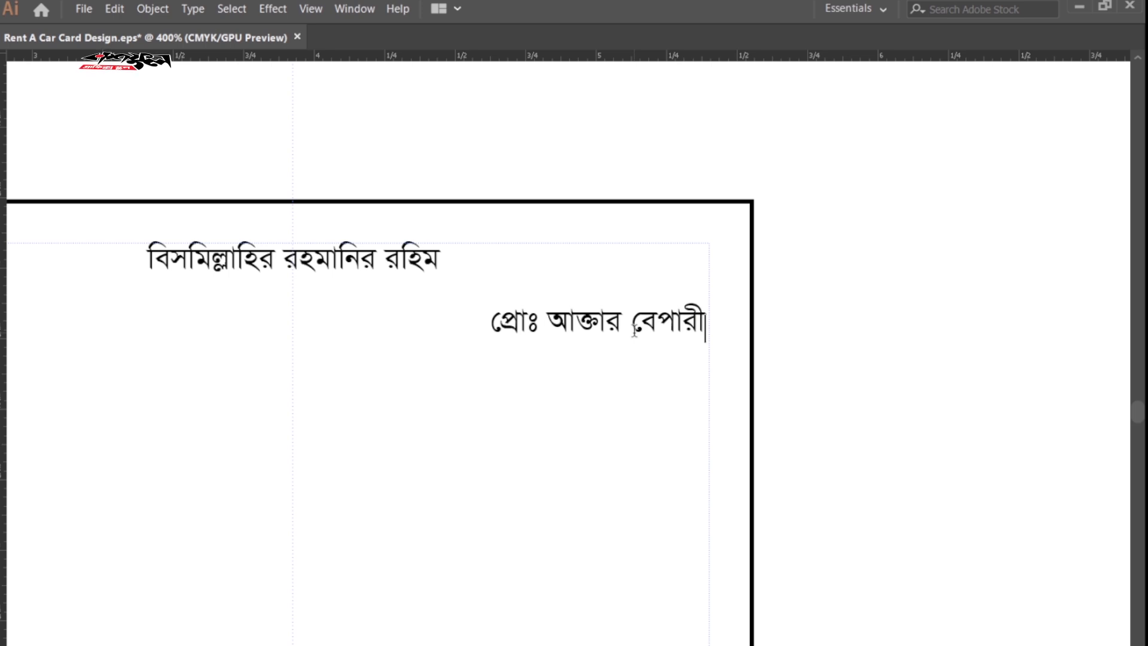
pyautogui.press('Escape')
pyautogui.click(489, 321)
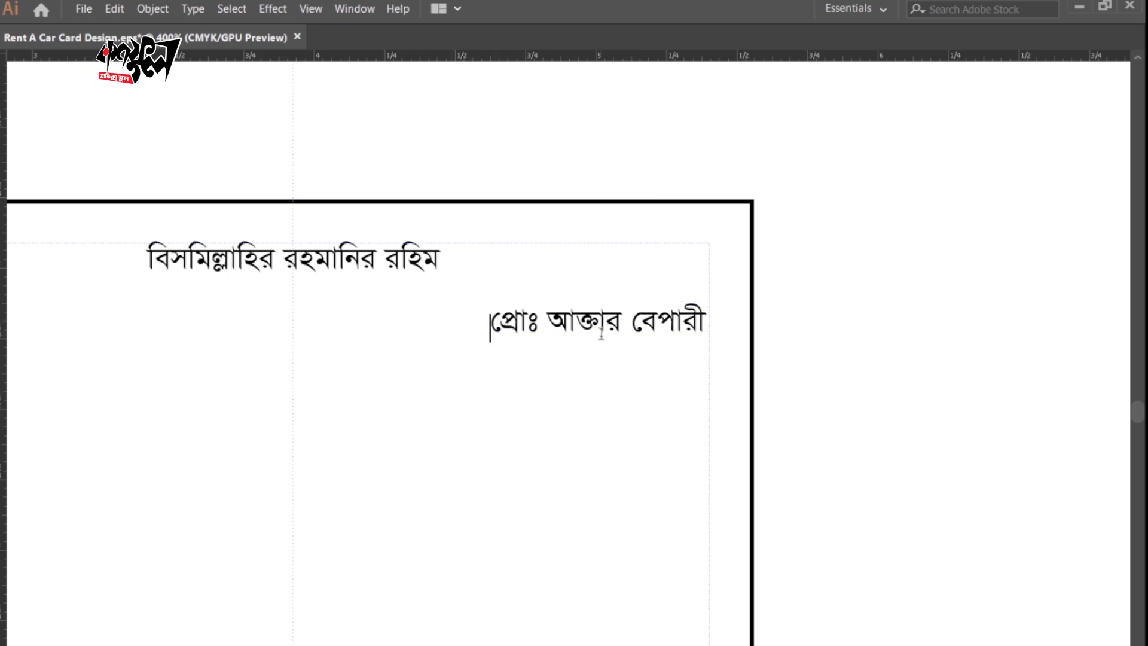
pyautogui.press('Escape')
# Set the proprietor line to 12 pt Bold.
pyautogui.press('Tab')
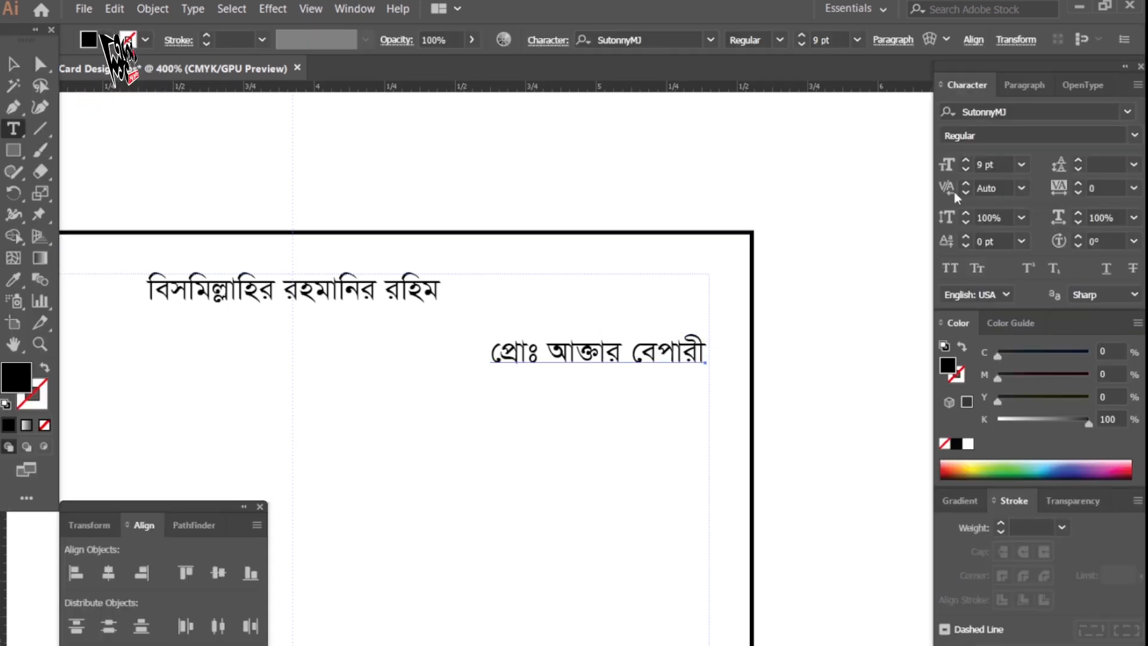
pyautogui.click(963, 160)
pyautogui.click(963, 160)
pyautogui.click(964, 160)
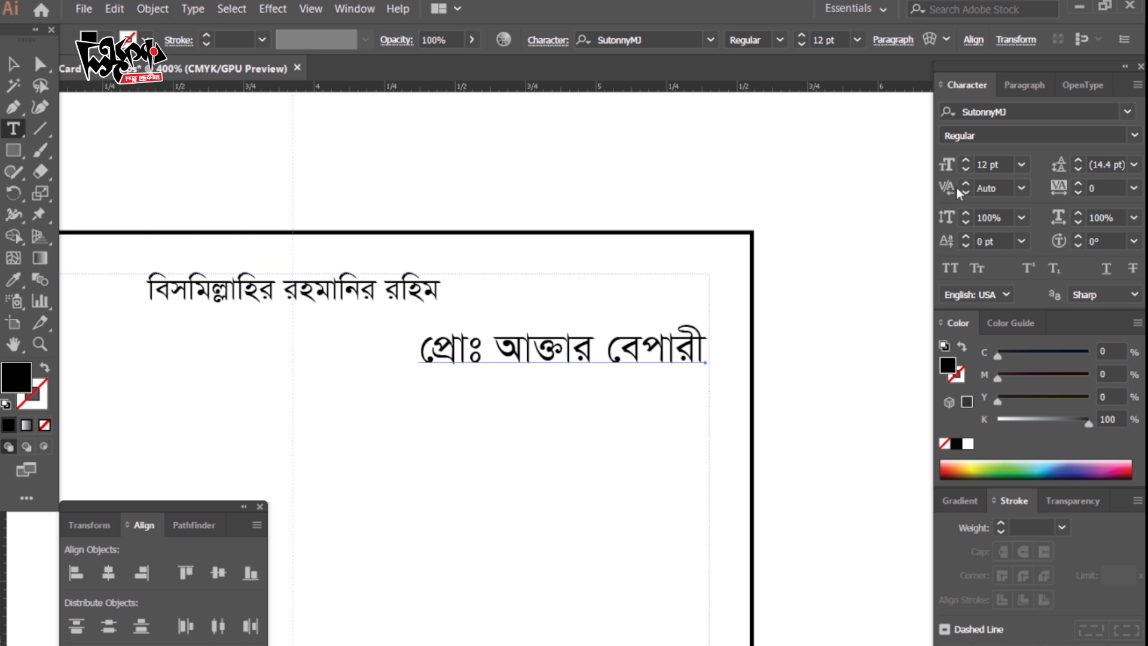
pyautogui.click(1134, 137)
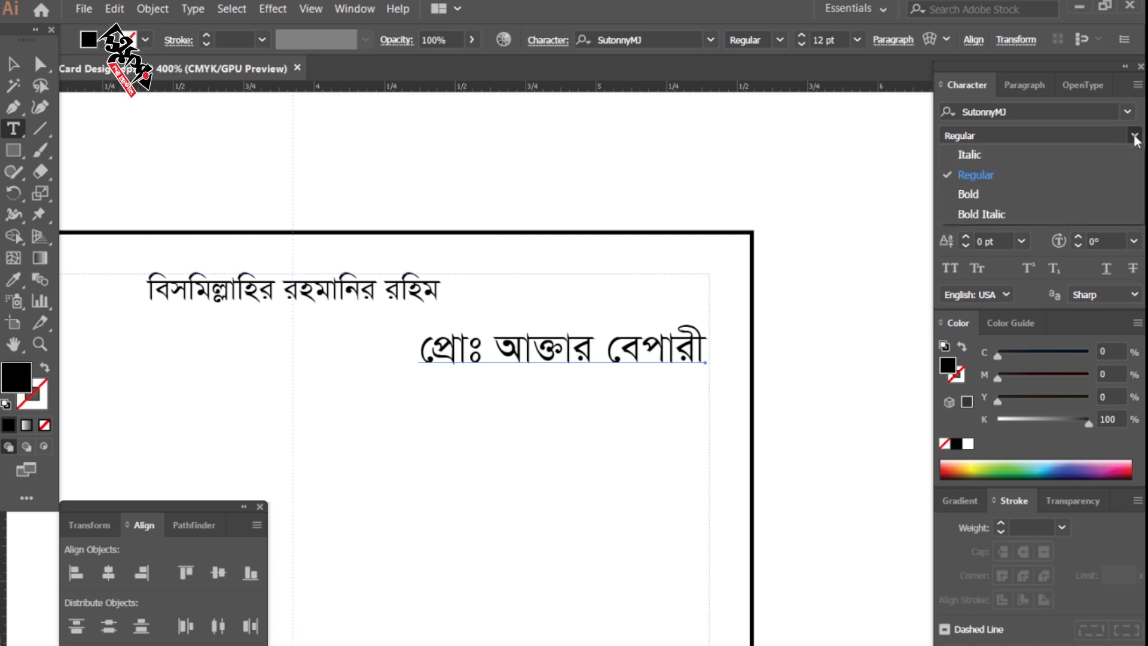
pyautogui.click(980, 195)
# Add a smaller mobile-number line directly below the proprietor line.
pyautogui.click(643, 345)
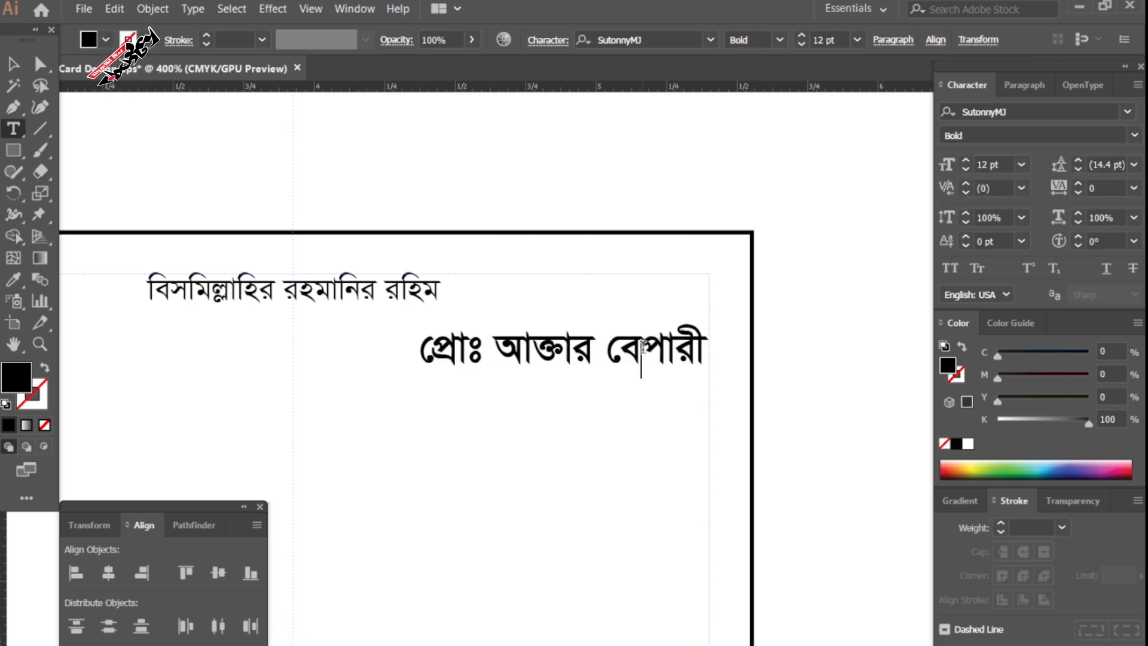
pyautogui.press('End')
pyautogui.press('Return')
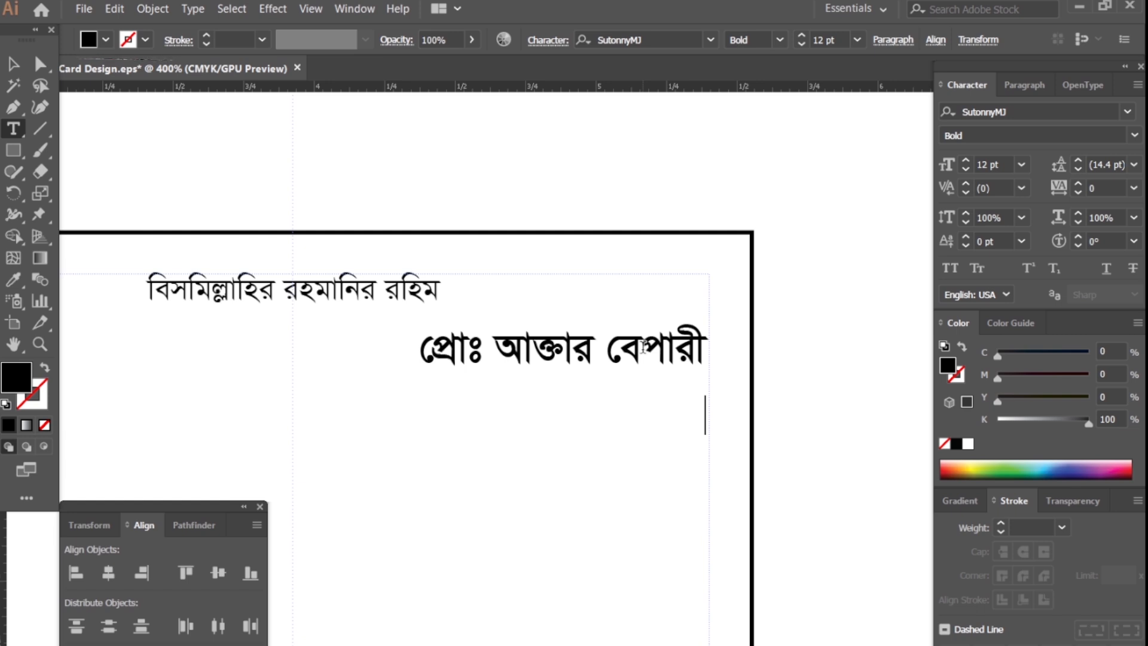
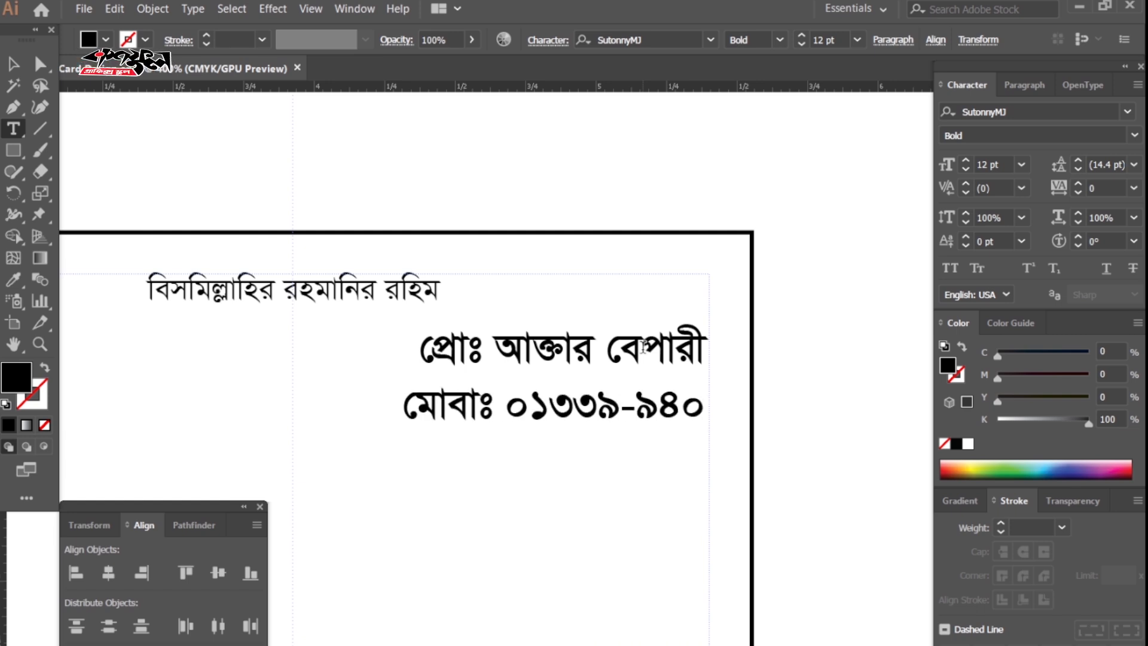
pyautogui.tripleClick(574, 412)
pyautogui.click(964, 169)
pyautogui.click(965, 169)
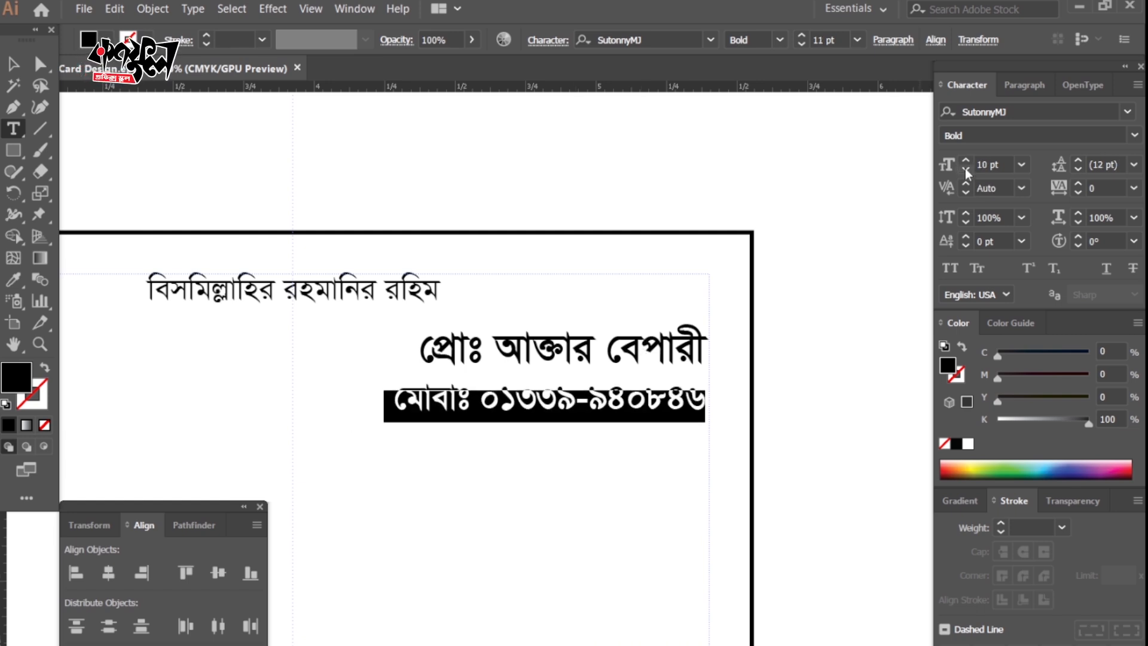
pyautogui.click(965, 169)
pyautogui.keyDown('ctrl'); pyautogui.click(656, 169); pyautogui.keyUp('ctrl')
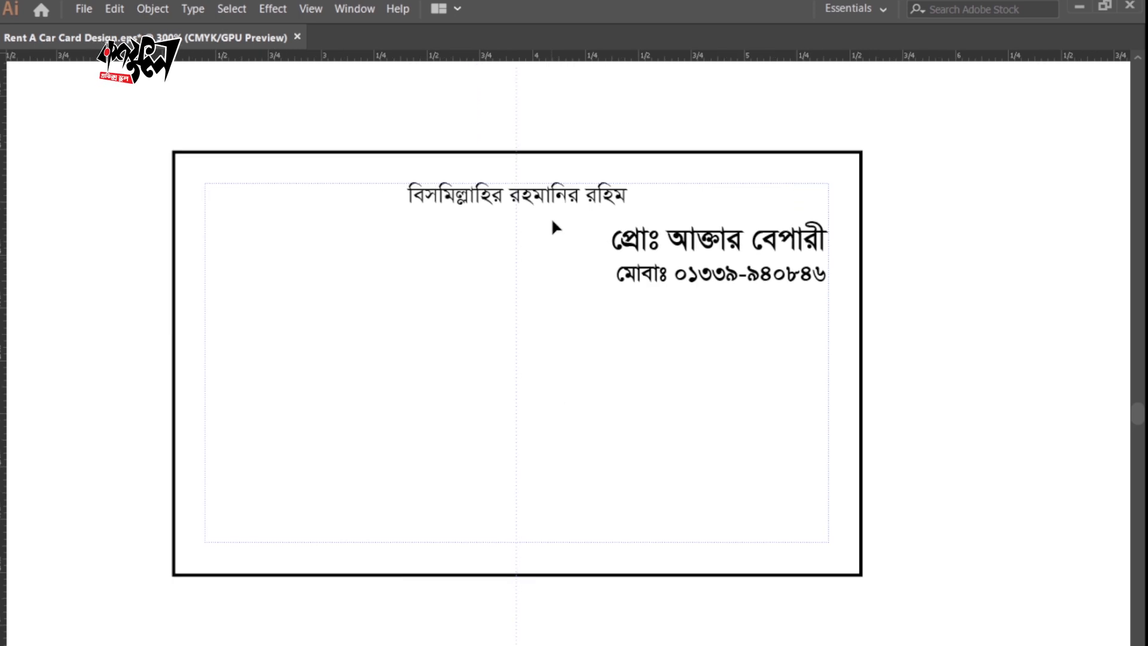
# Duplicate the top line down the card, enlarge it and make it Bold.
pyautogui.moveTo(550, 201); pyautogui.dragTo(554, 396)
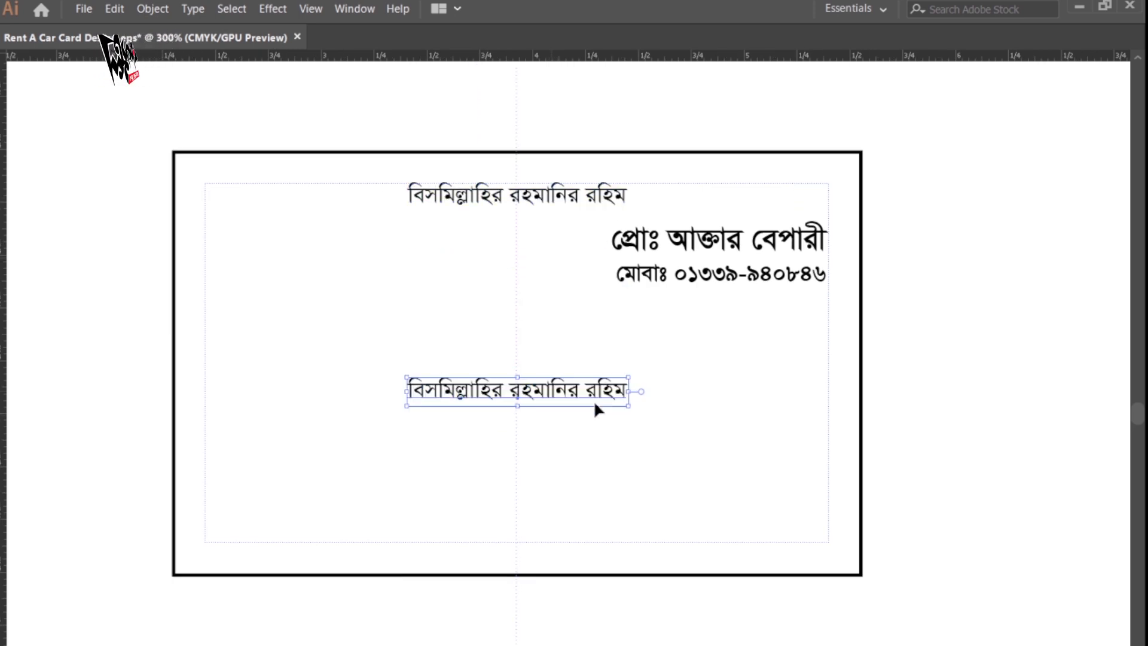
pyautogui.moveTo(626, 403); pyautogui.dragTo(817, 493)
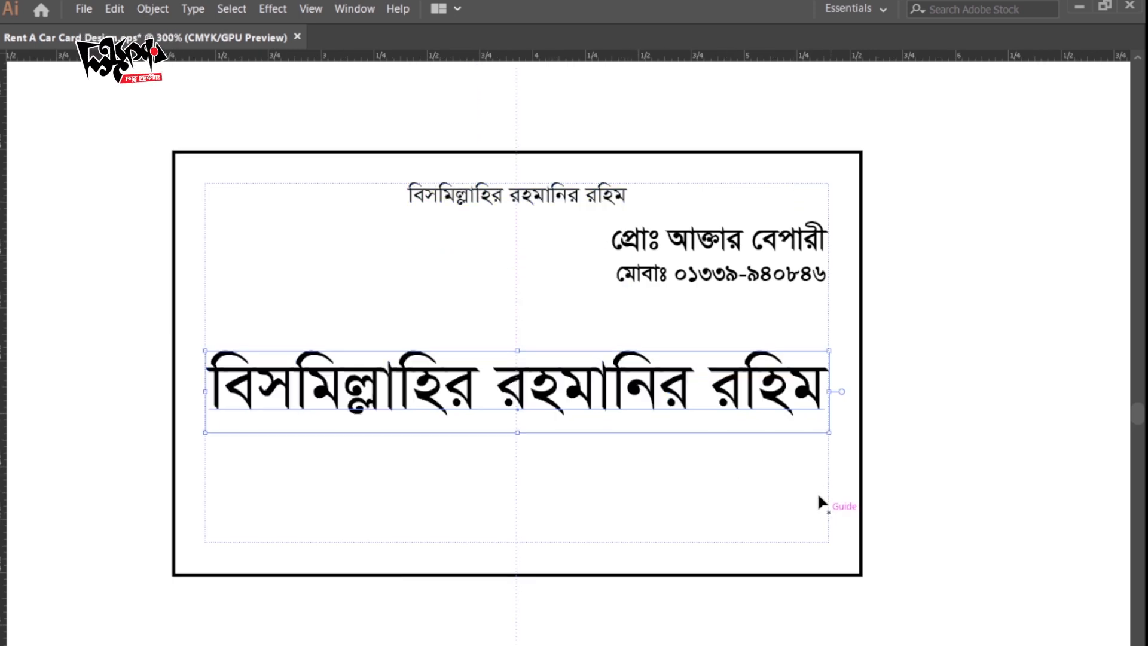
pyautogui.press('Tab')
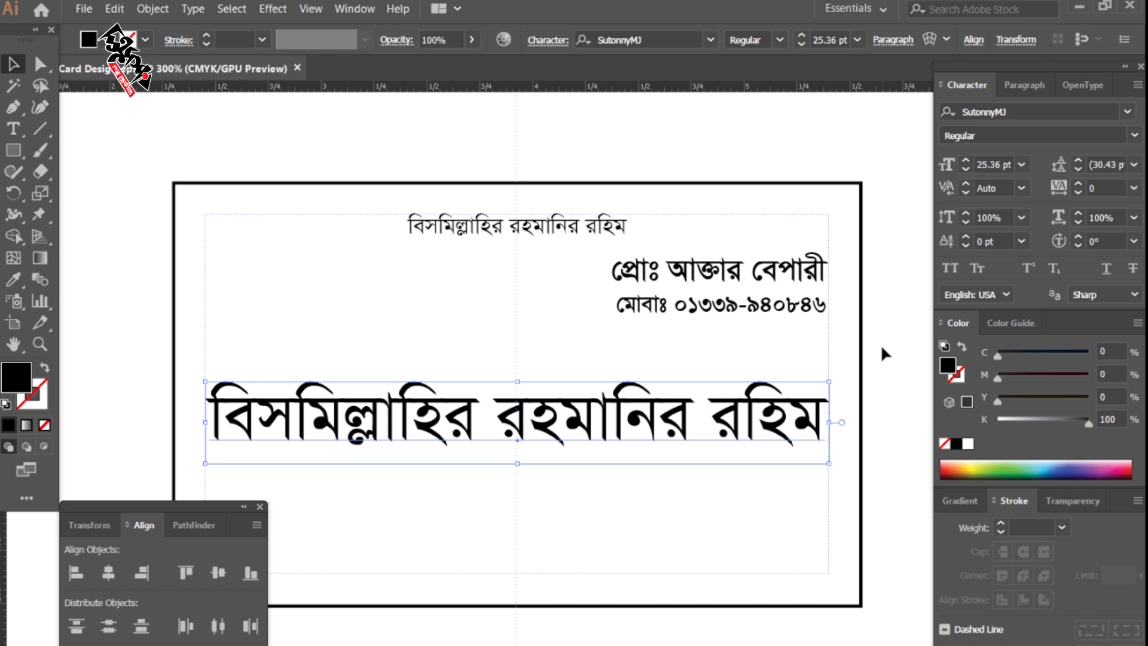
pyautogui.click(1134, 135)
pyautogui.click(1003, 197)
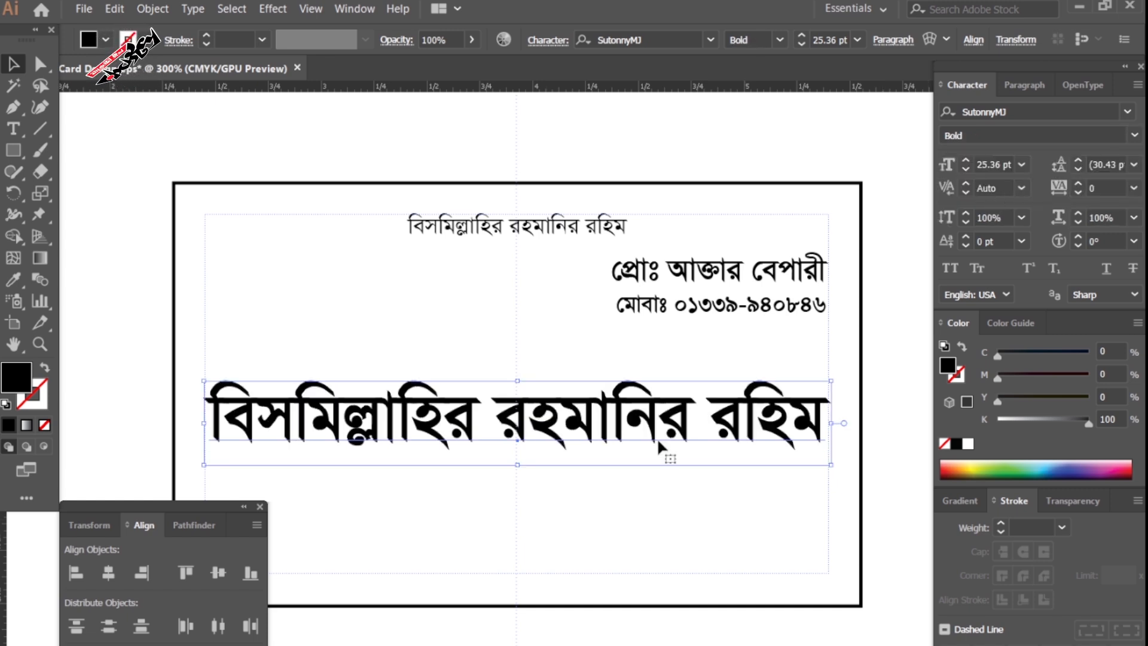
# Retype the large copy as 'তাওহিদ রেন্ট- এ কার' and stretch it across the card.
pyautogui.press('t')
pyautogui.tripleClick(605, 429)
pyautogui.write('তাওহিদ রেন্ট')
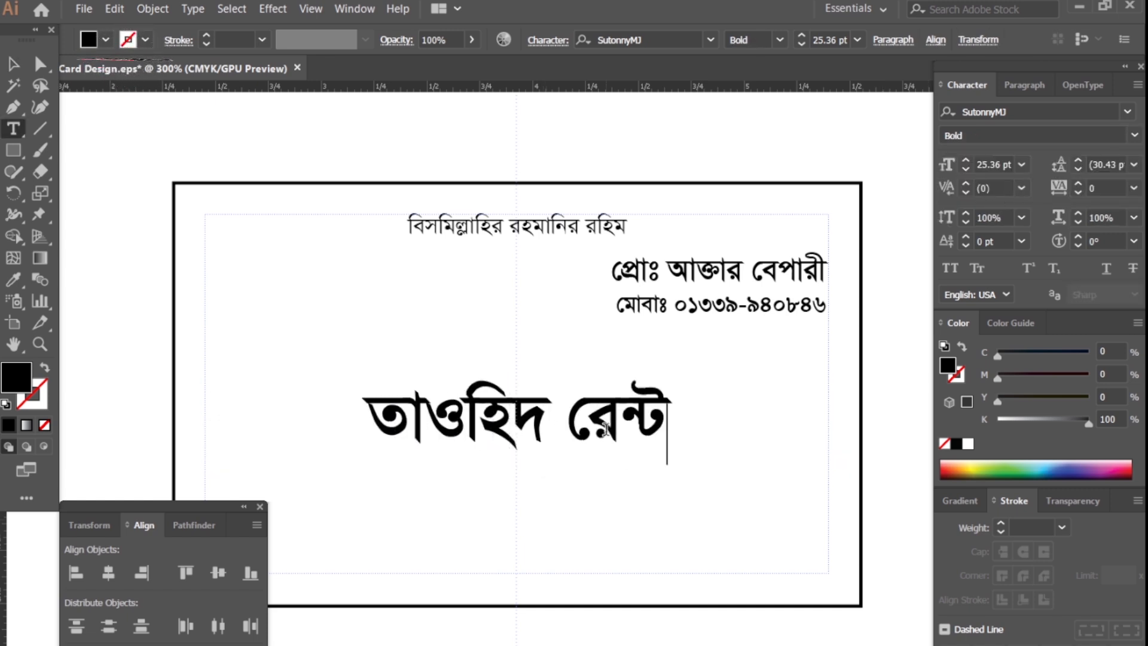
pyautogui.write('- এ কার')
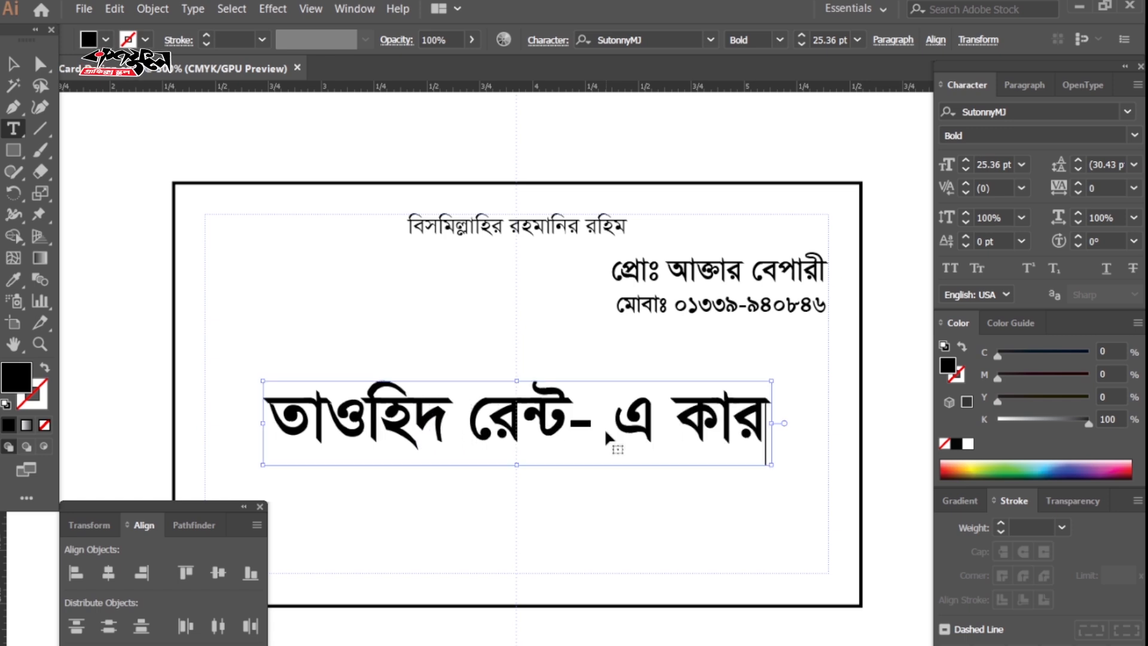
pyautogui.press('Escape')
pyautogui.press('Tab')
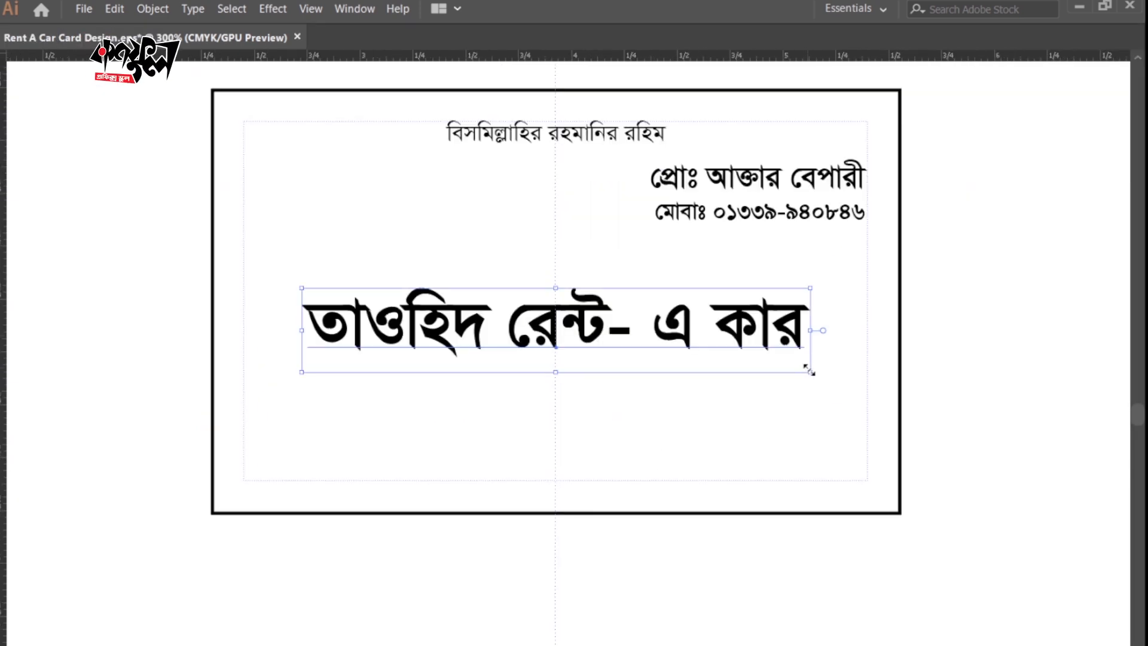
pyautogui.moveTo(809, 372); pyautogui.dragTo(855, 413)
pyautogui.click(579, 133)
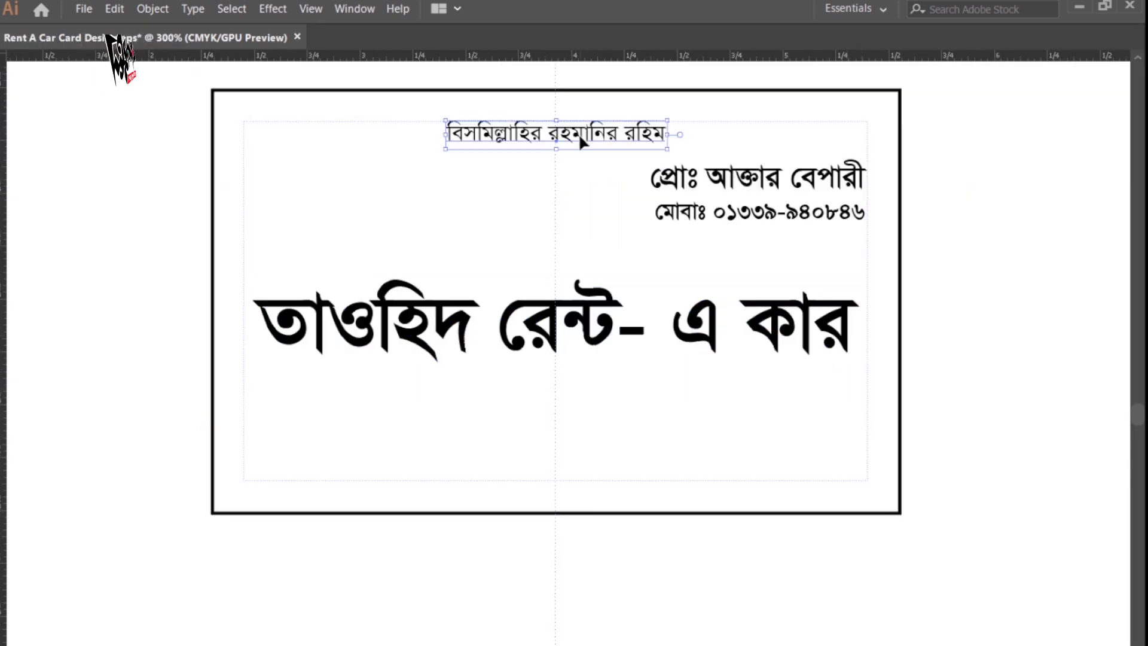
# Copy the top line below the headline as 'এখানে এসি, নন এসি, প্রাইভেটকার ও মাইক্রোবাস ভাড়া পাওয়া যায়।'.
pyautogui.moveTo(579, 134); pyautogui.dragTo(592, 399)
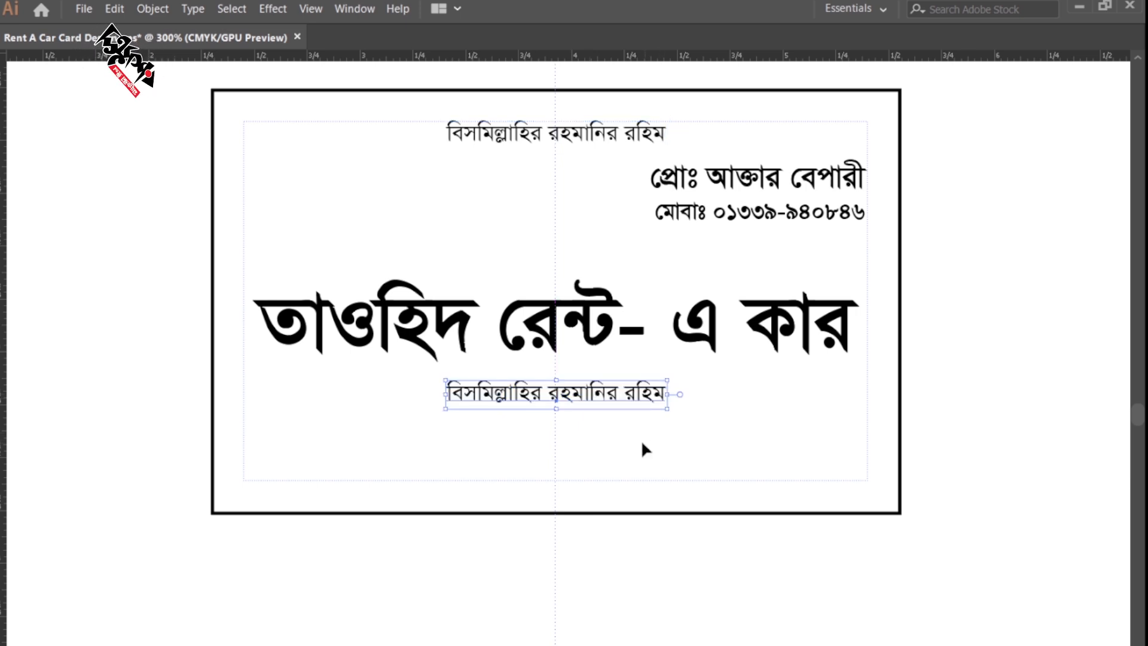
pyautogui.doubleClick(585, 395)
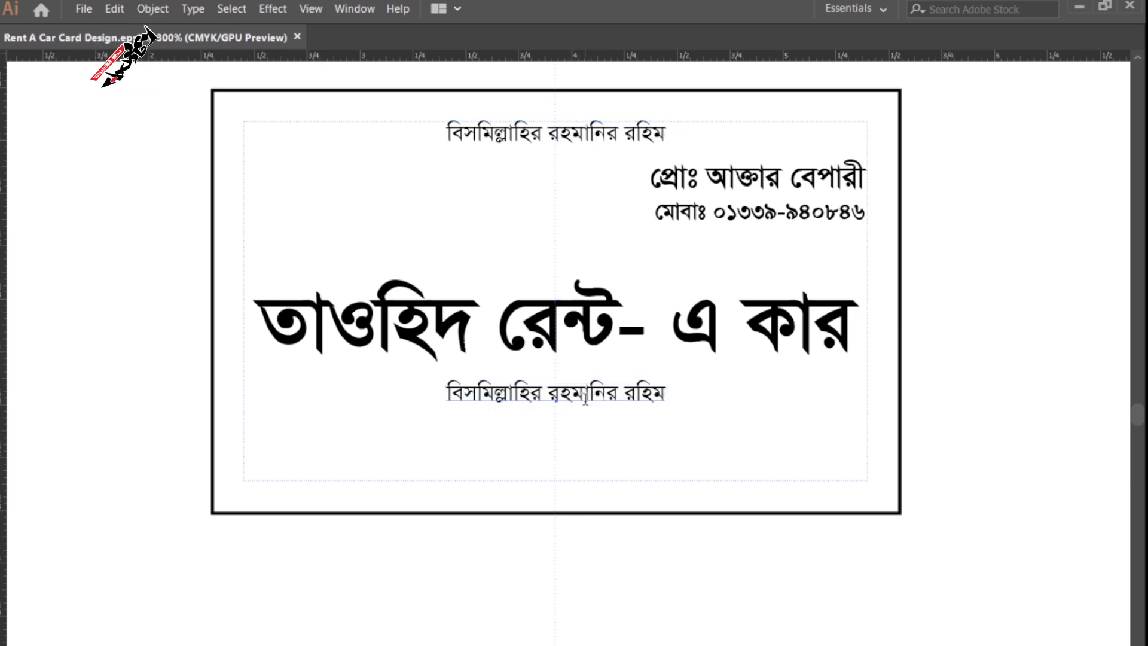
pyautogui.hotkey('ctrl', 'a')
pyautogui.write('মএখানে এসি')
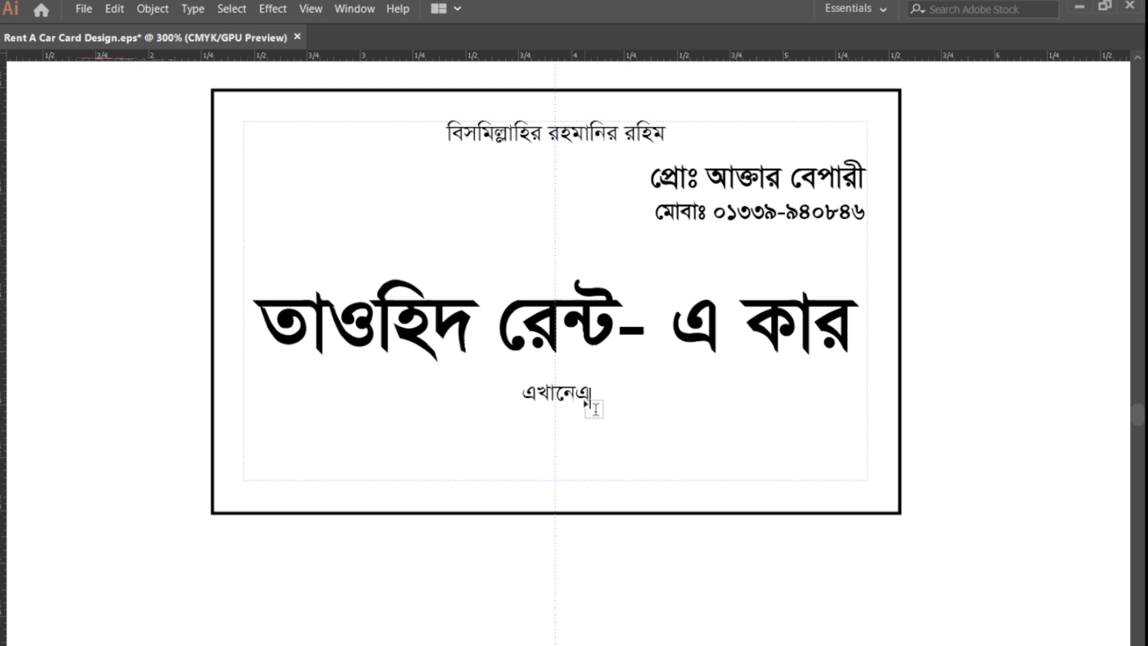
pyautogui.write(', নূন এসি,')
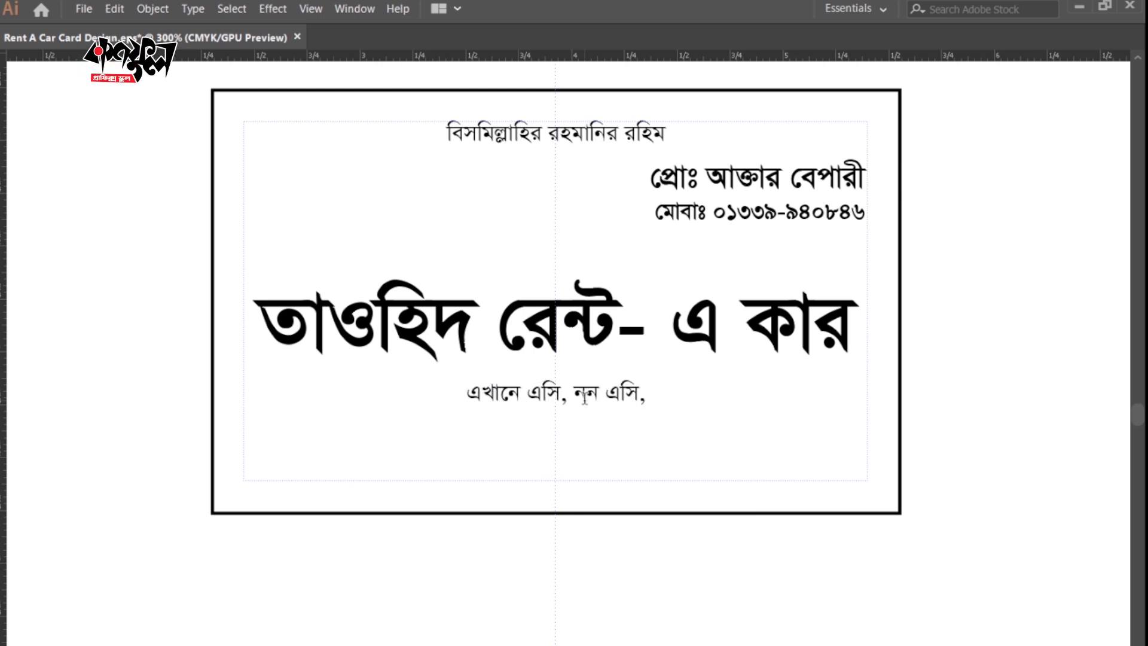
pyautogui.write(' প্রাইভেটকার')
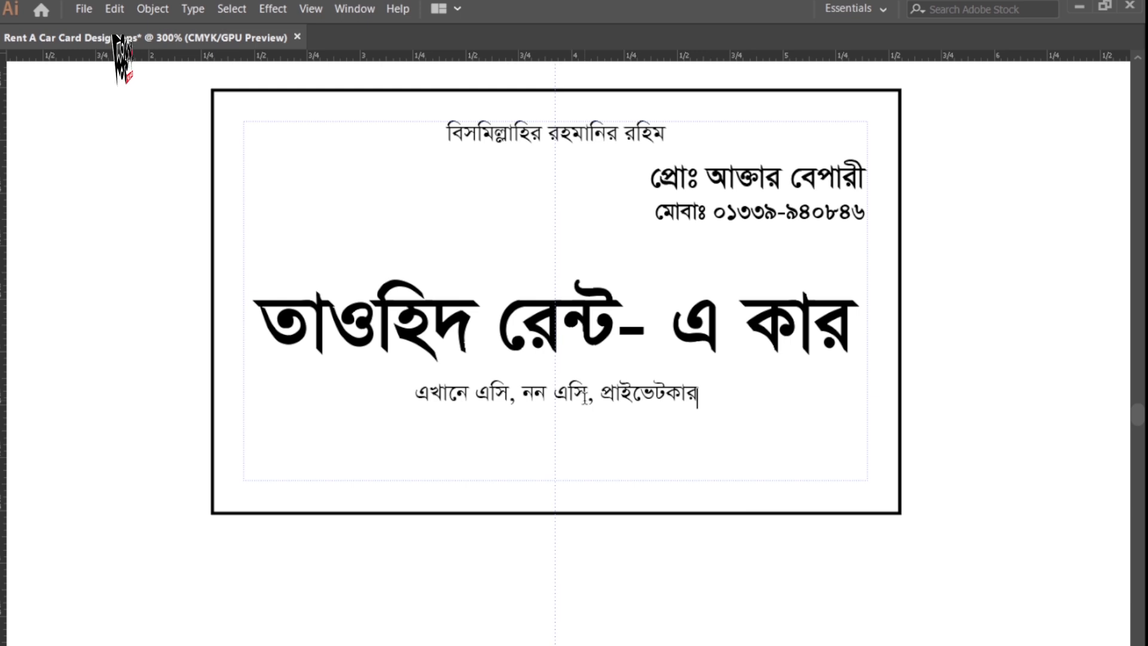
pyautogui.write(' ও মাই')
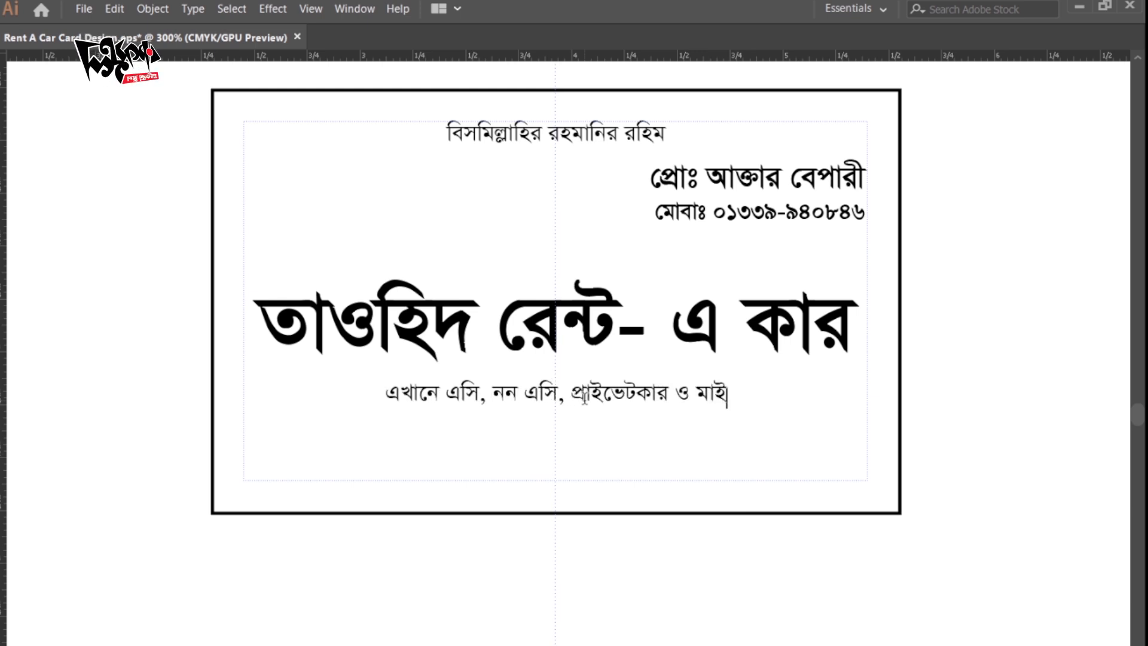
pyautogui.write('ক্রোবাস')
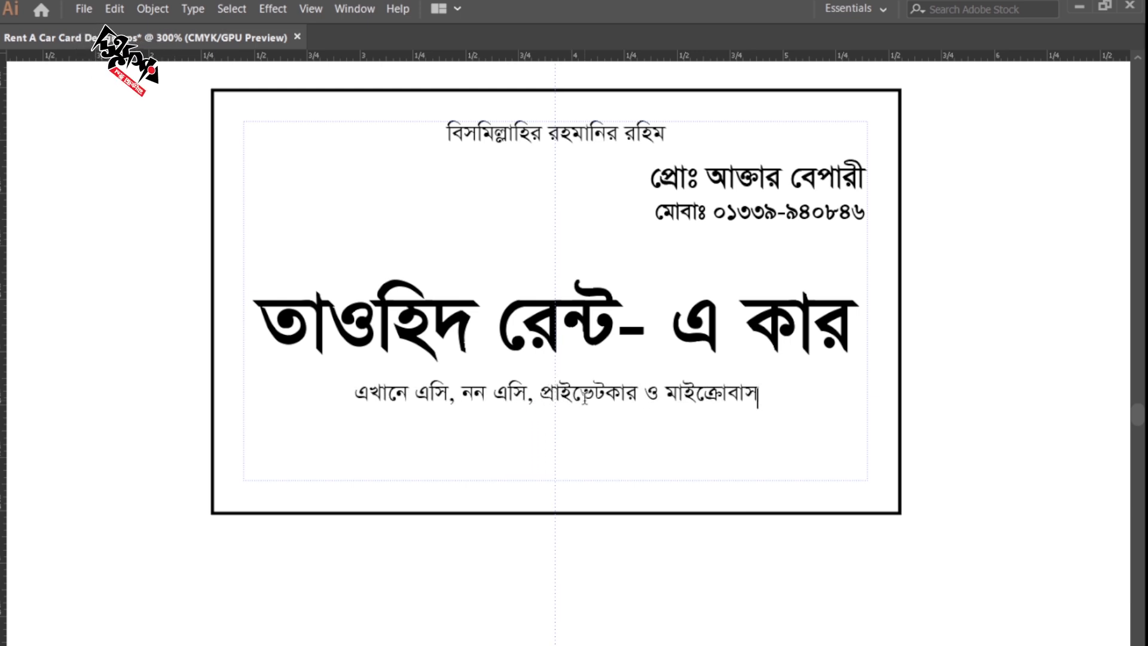
pyautogui.write(' ভাড়া')
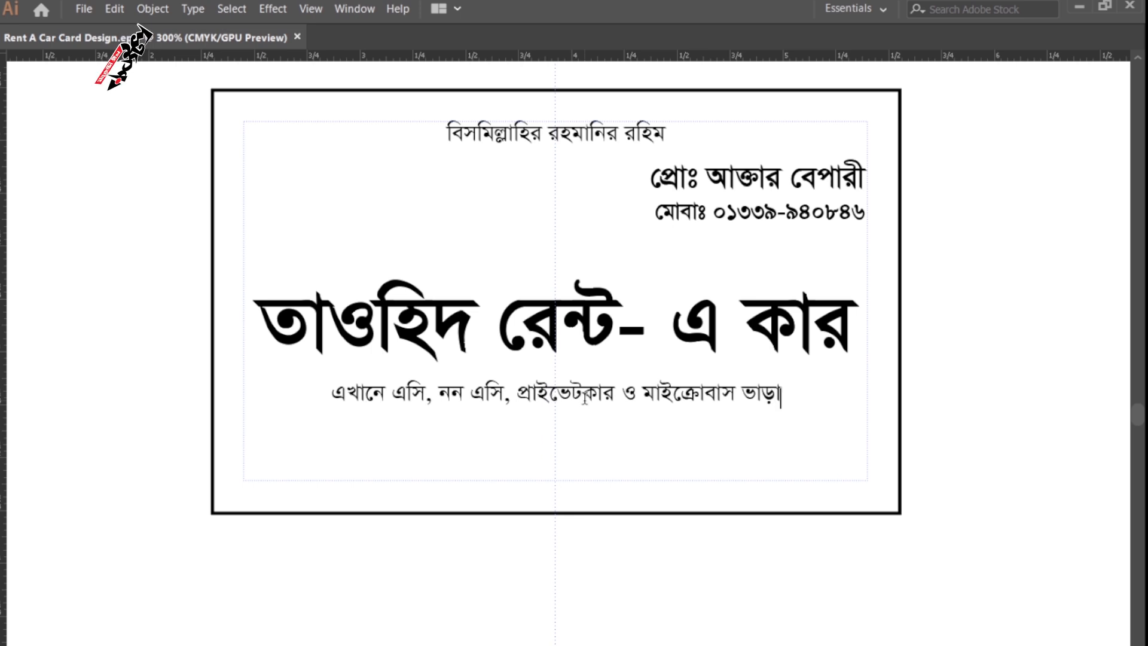
pyautogui.write(' দে')
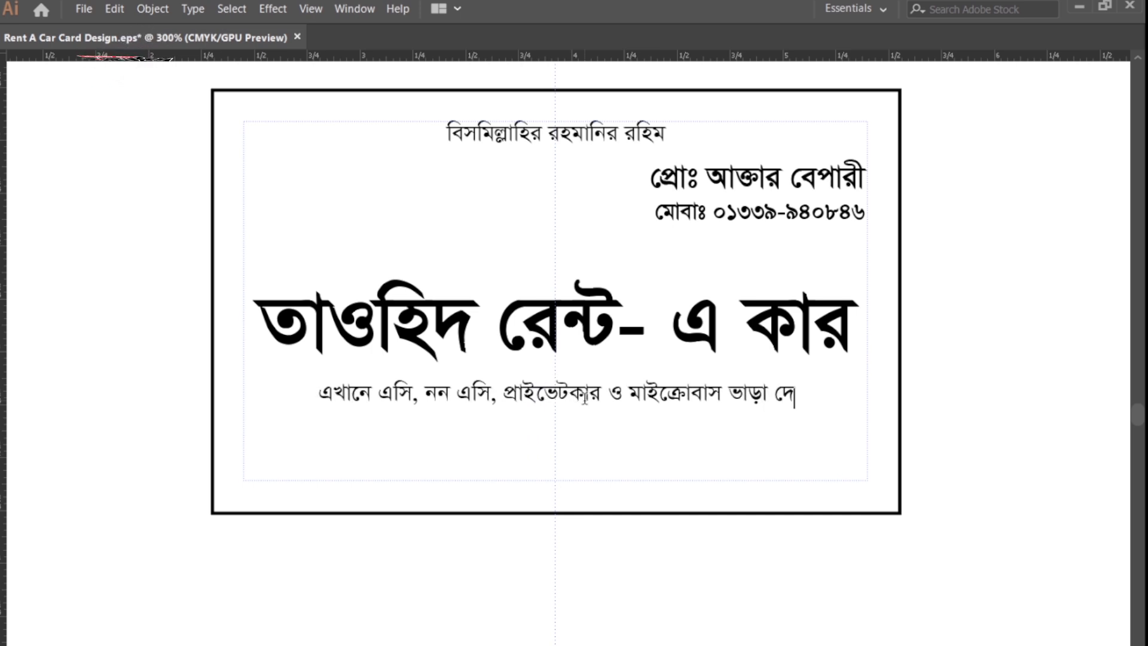
pyautogui.press('BackSpace')
pyautogui.press('BackSpace')
pyautogui.write('পাওয়া')
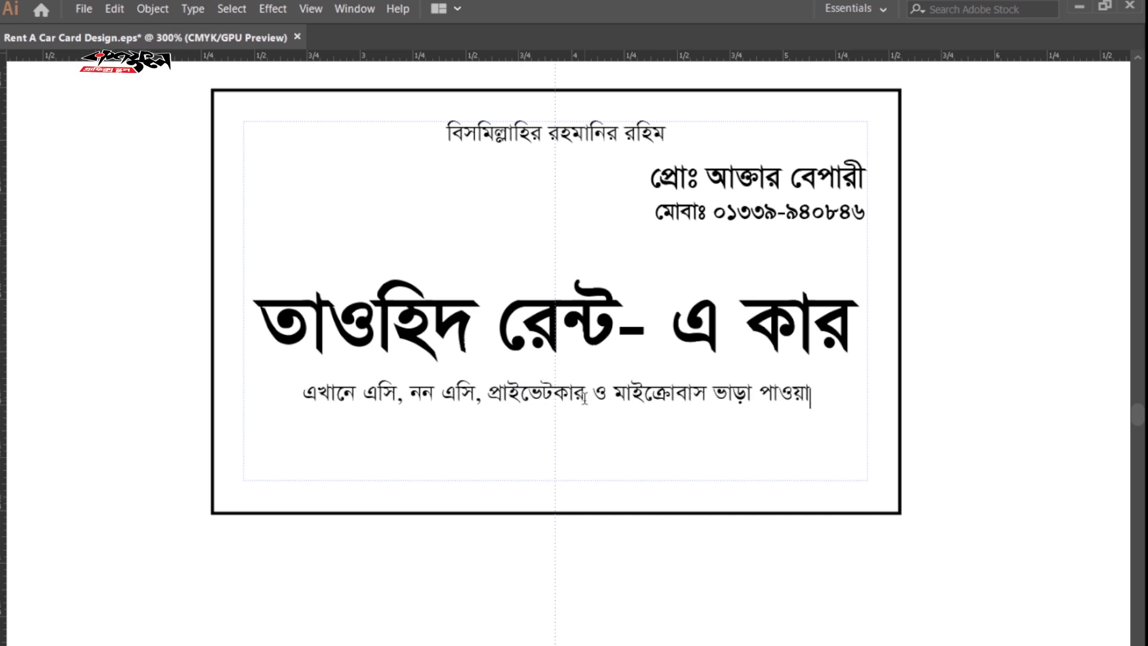
pyautogui.write(' যায় ।')
pyautogui.press('Escape')
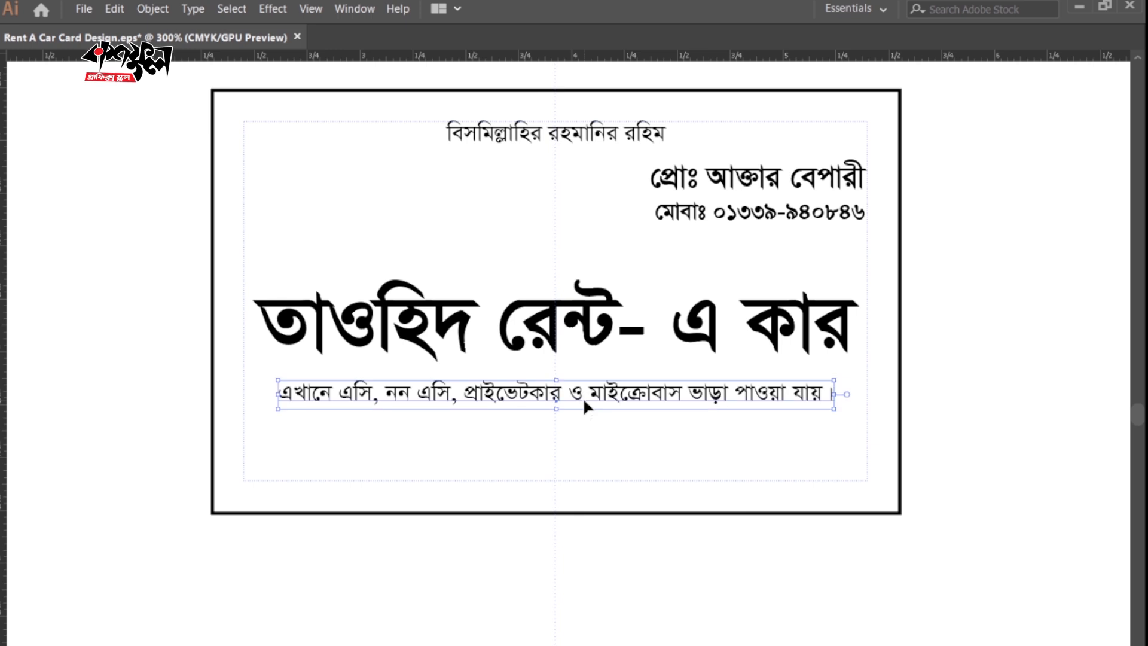
pyautogui.click(698, 566)
# Duplicate the service line lower and replace its text with the business address.
pyautogui.press('z')
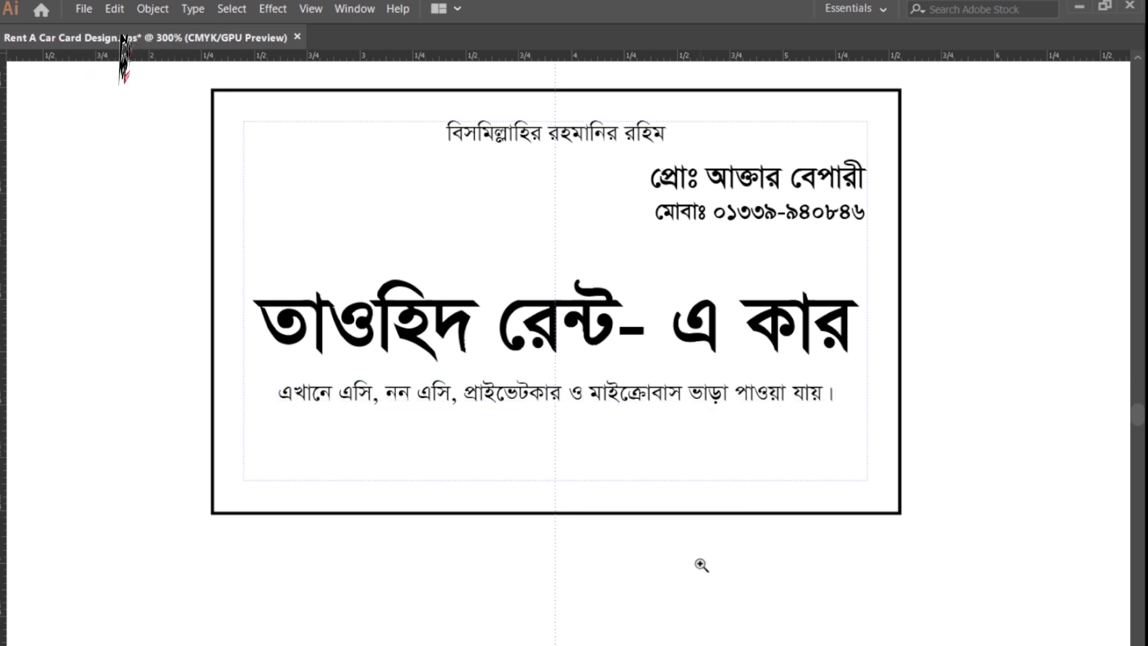
pyautogui.click(645, 479)
pyautogui.press('v')
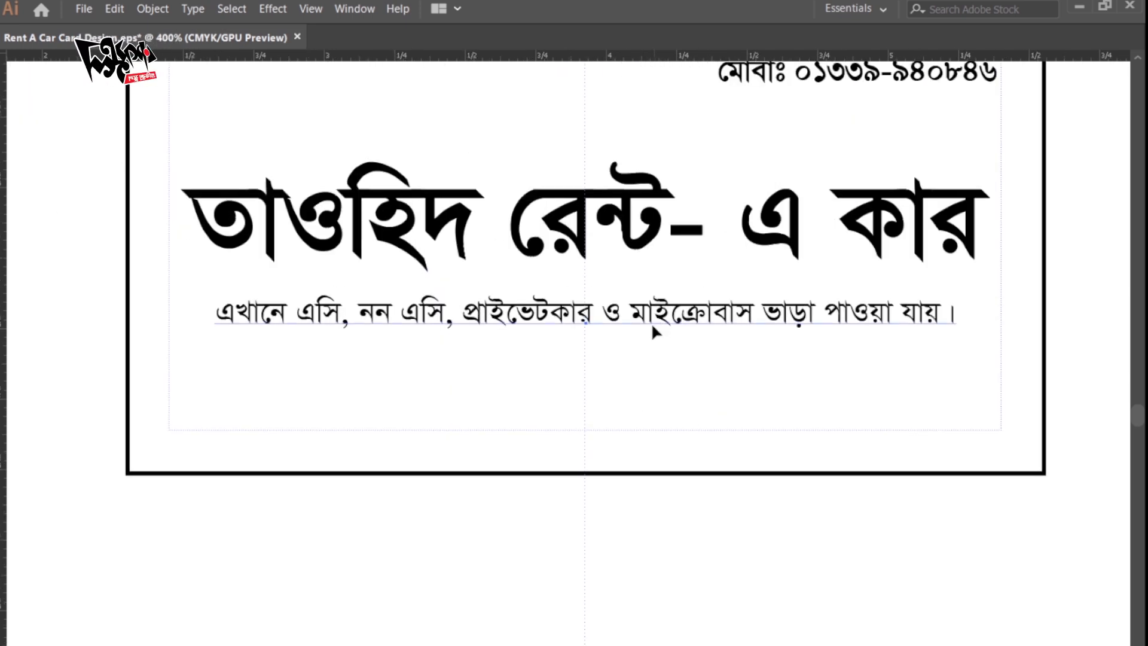
pyautogui.moveTo(653, 331); pyautogui.dragTo(648, 426)
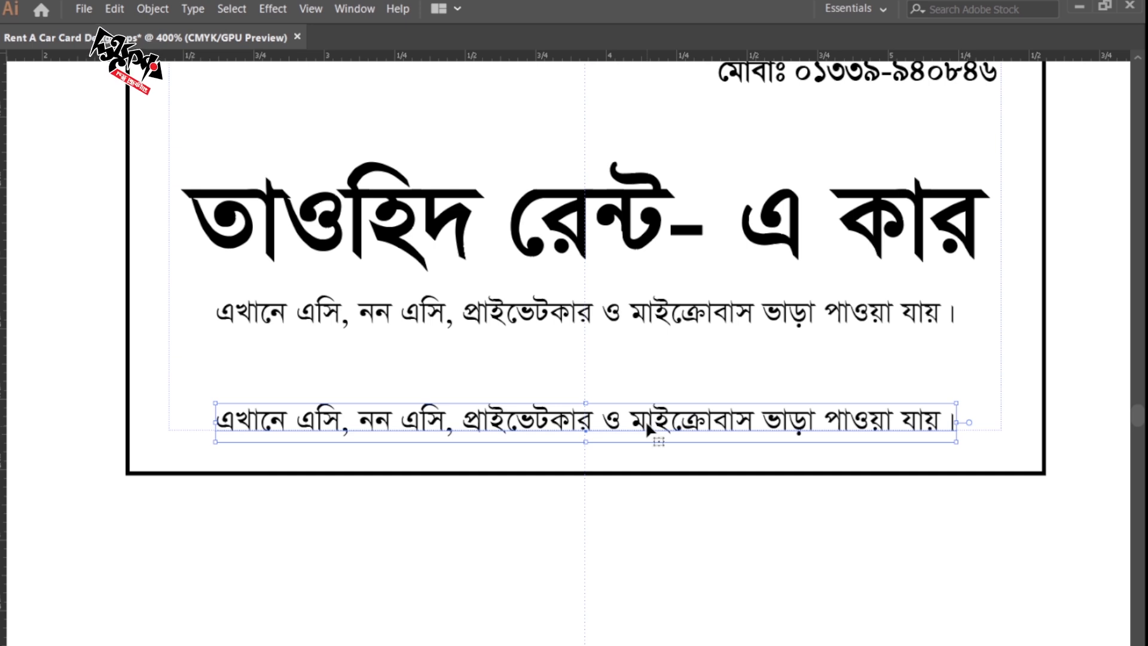
pyautogui.doubleClick(644, 421)
pyautogui.hotkey('ctrl', 'a')
pyautogui.press('Delete')
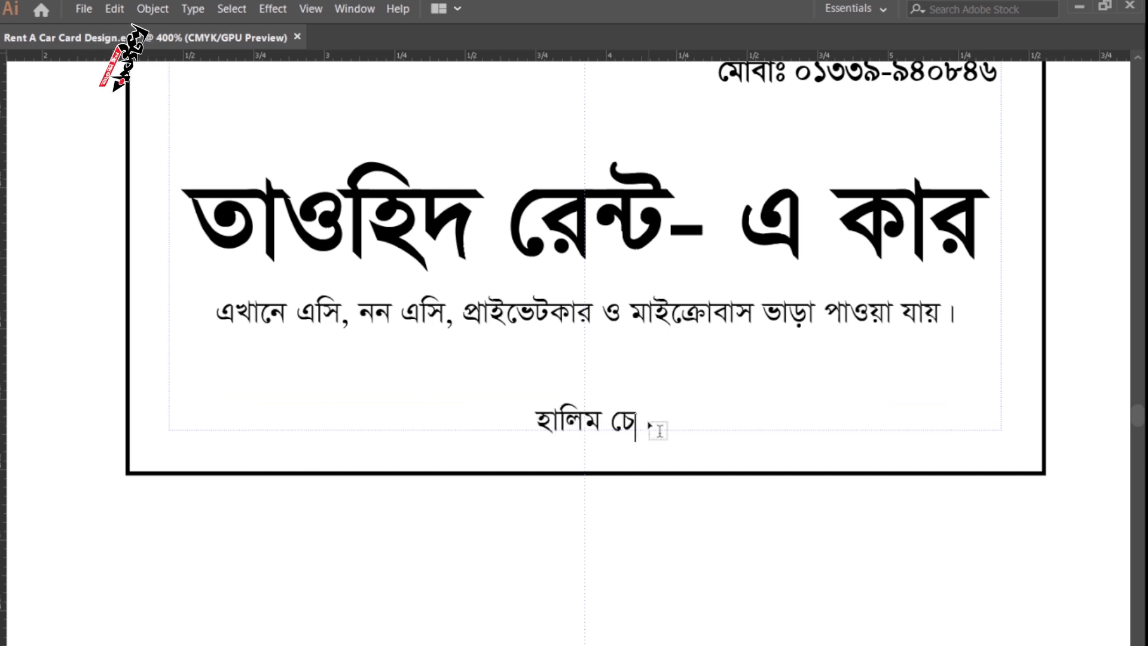
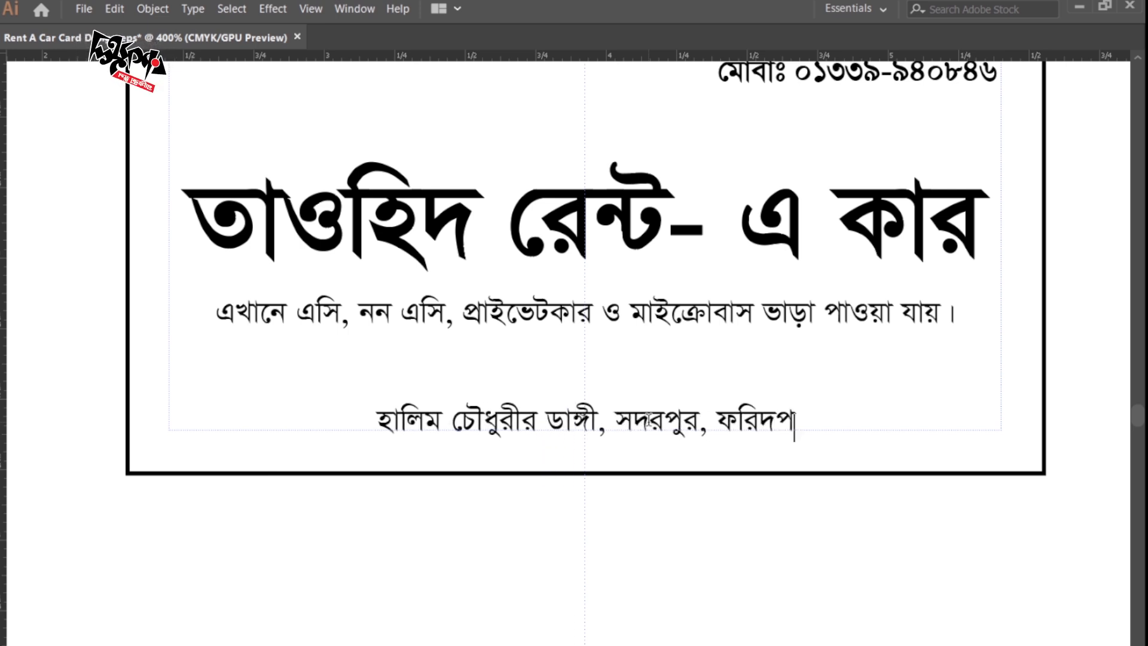
pyautogui.press('Escape')
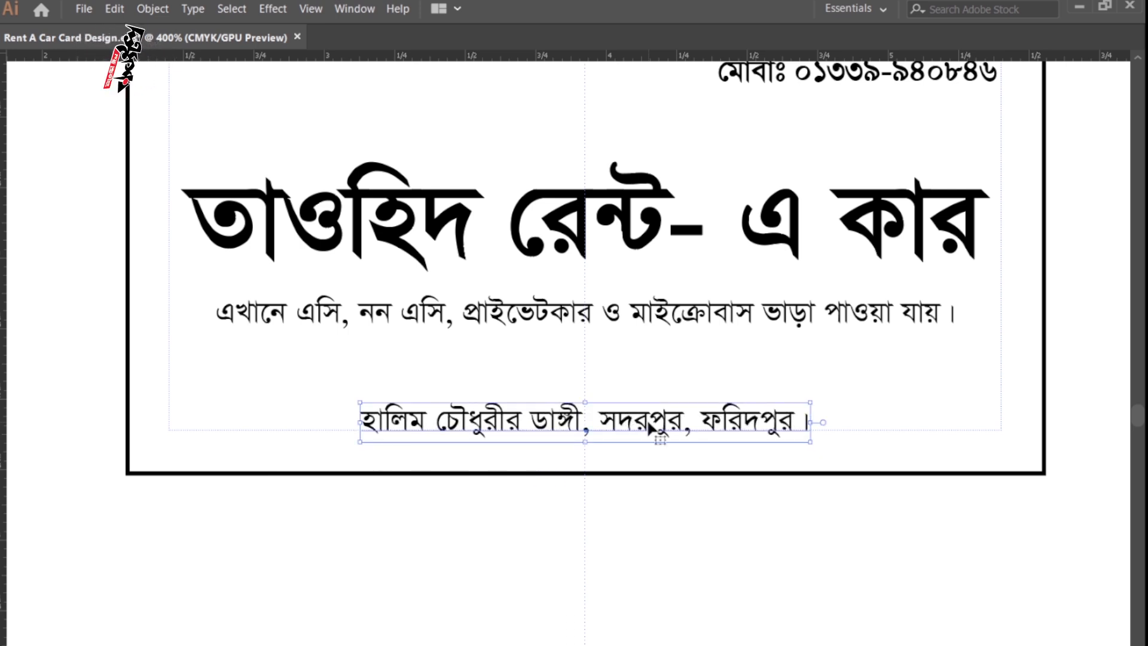
# Make the address line 12 pt Bold.
pyautogui.hotkey('ctrl', 't')
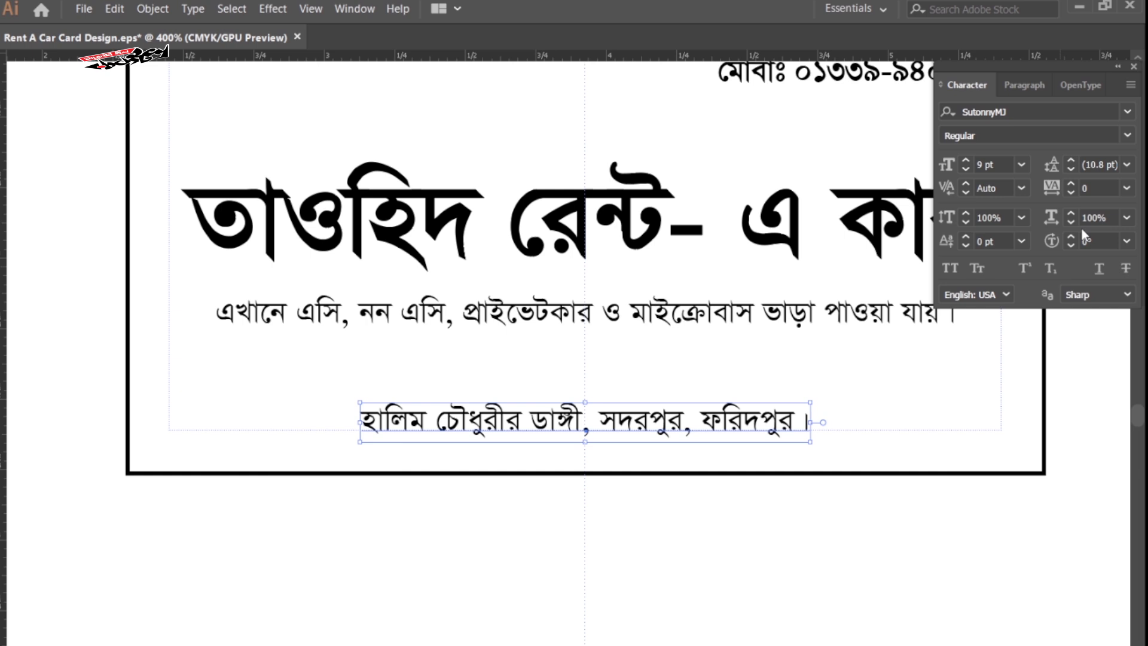
pyautogui.click(966, 160)
pyautogui.click(966, 161)
pyautogui.click(966, 160)
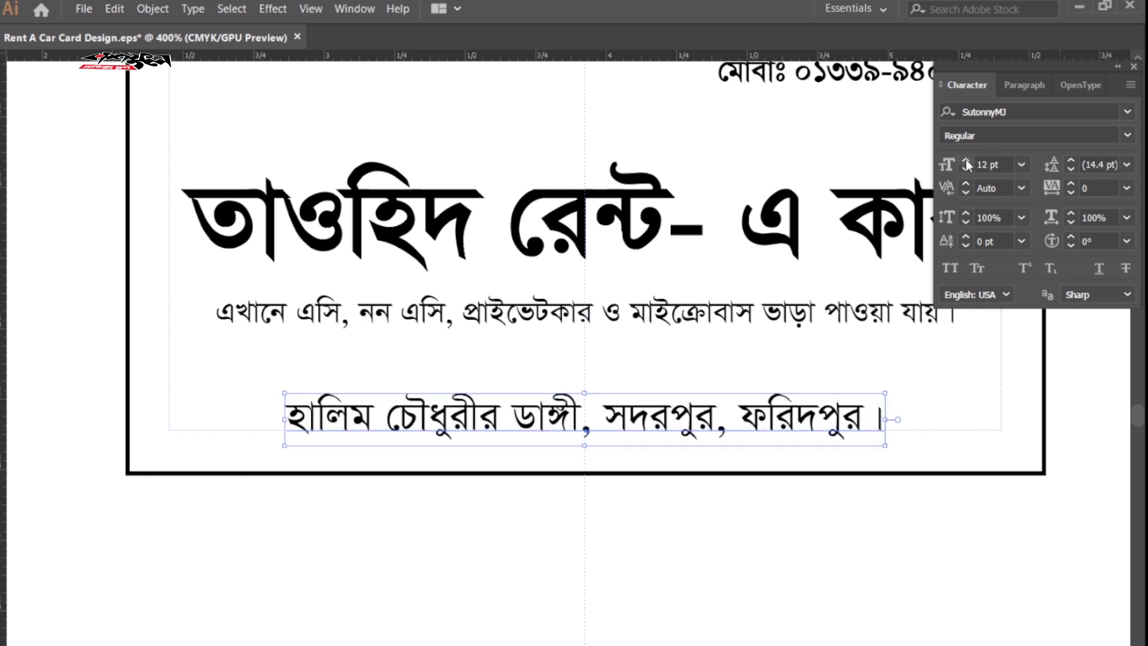
pyautogui.click(1127, 135)
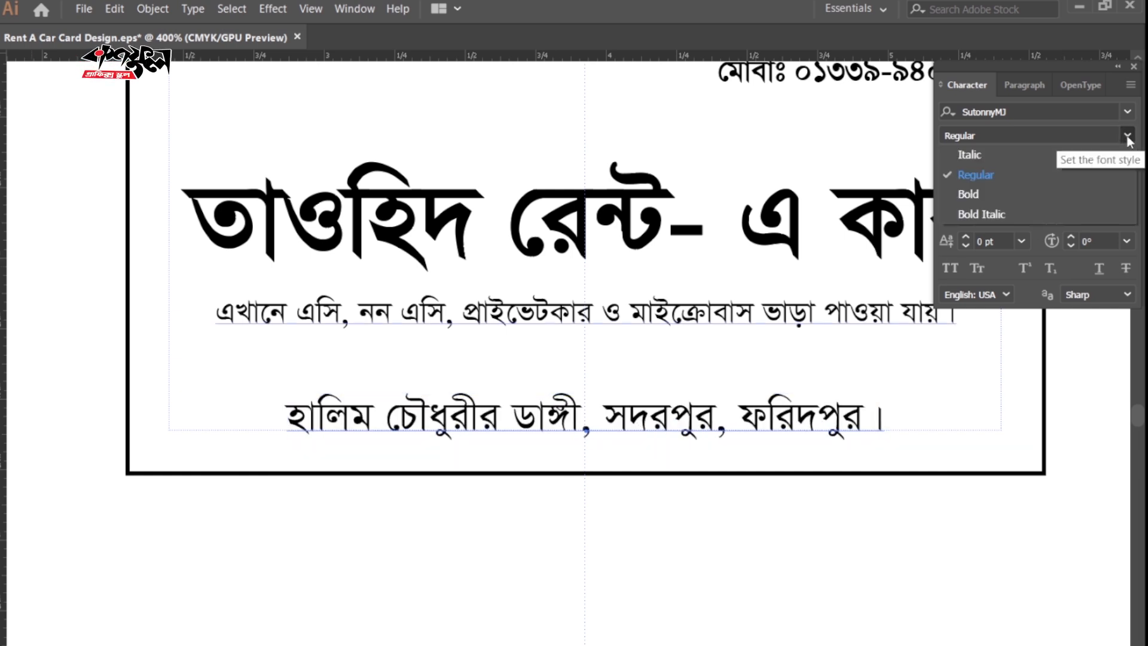
pyautogui.click(982, 190)
pyautogui.click(800, 610)
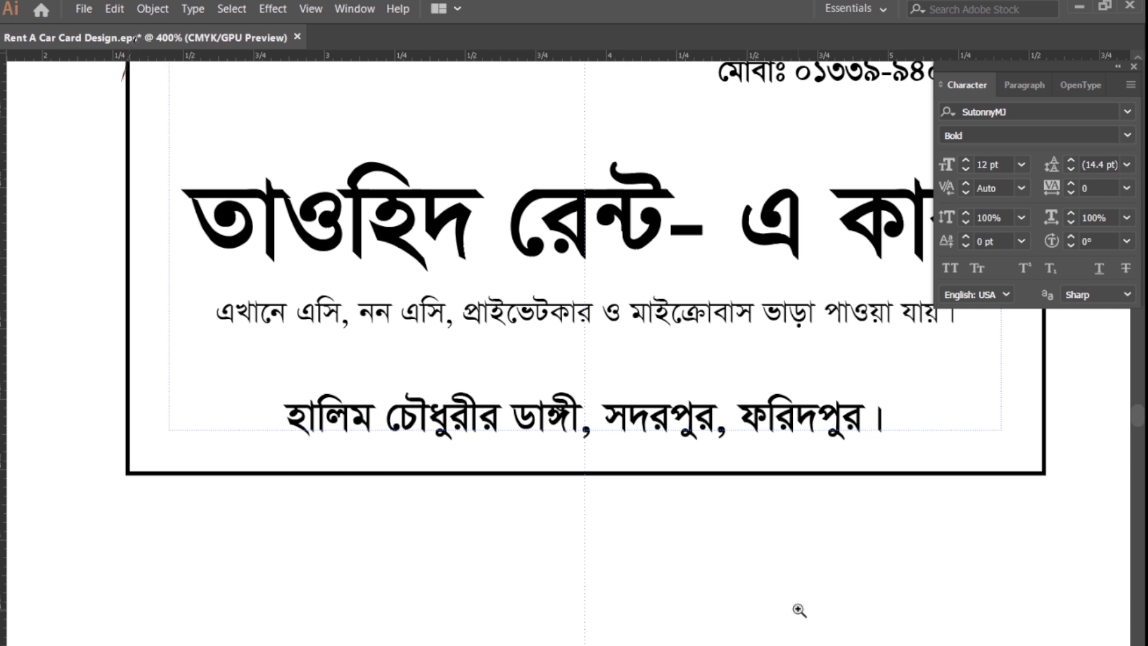
pyautogui.press('Tab')
pyautogui.press('Tab')
pyautogui.keyDown('alt'); pyautogui.click(644, 450); pyautogui.keyUp('alt')
pyautogui.keyDown('alt'); pyautogui.click(611, 440); pyautogui.keyUp('alt')
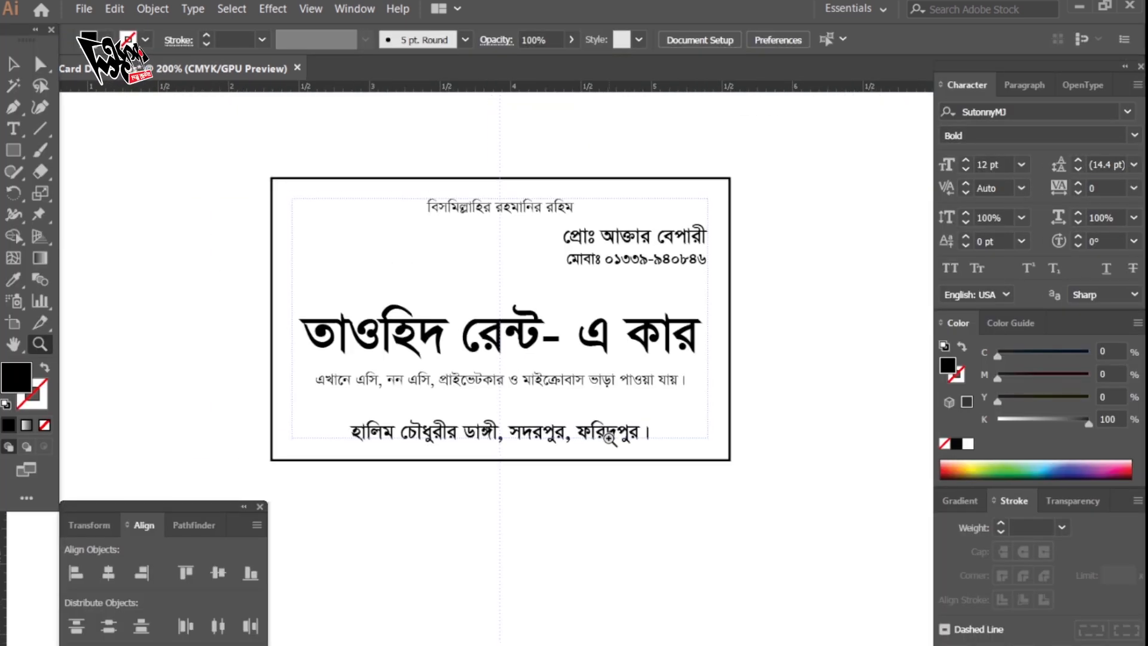
pyautogui.press('Tab')
# Select the card's border rectangle path with the Direct Selection tool.
pyautogui.hotkey('ctrl', '+')
pyautogui.moveTo(561, 497); pyautogui.dragTo(578, 553)
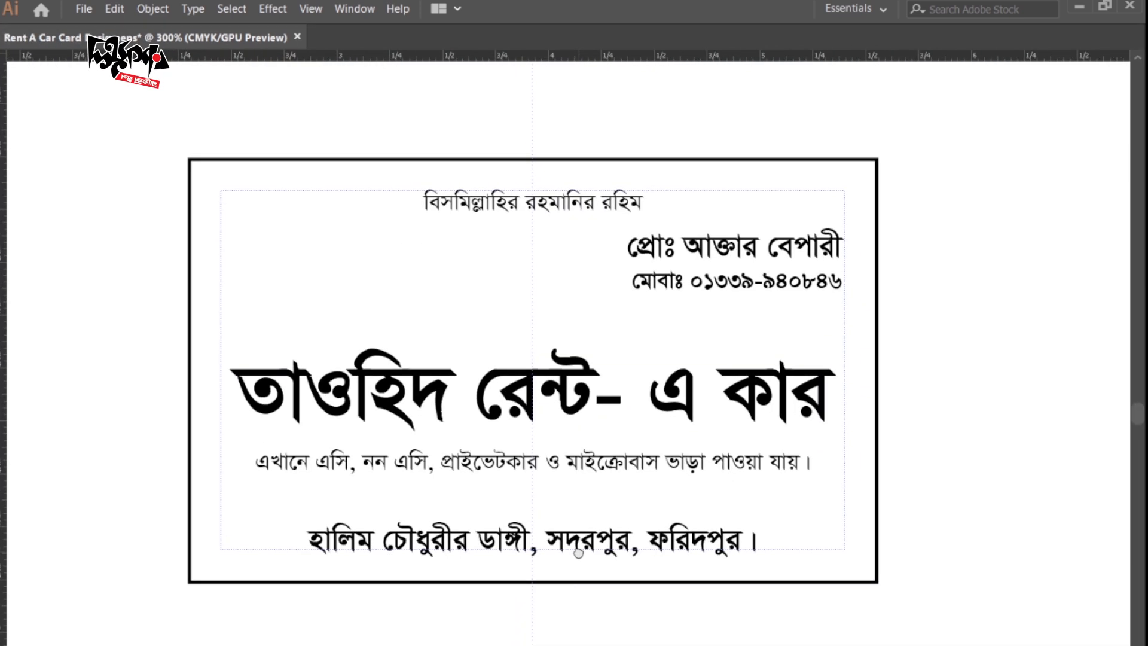
pyautogui.click(878, 374)
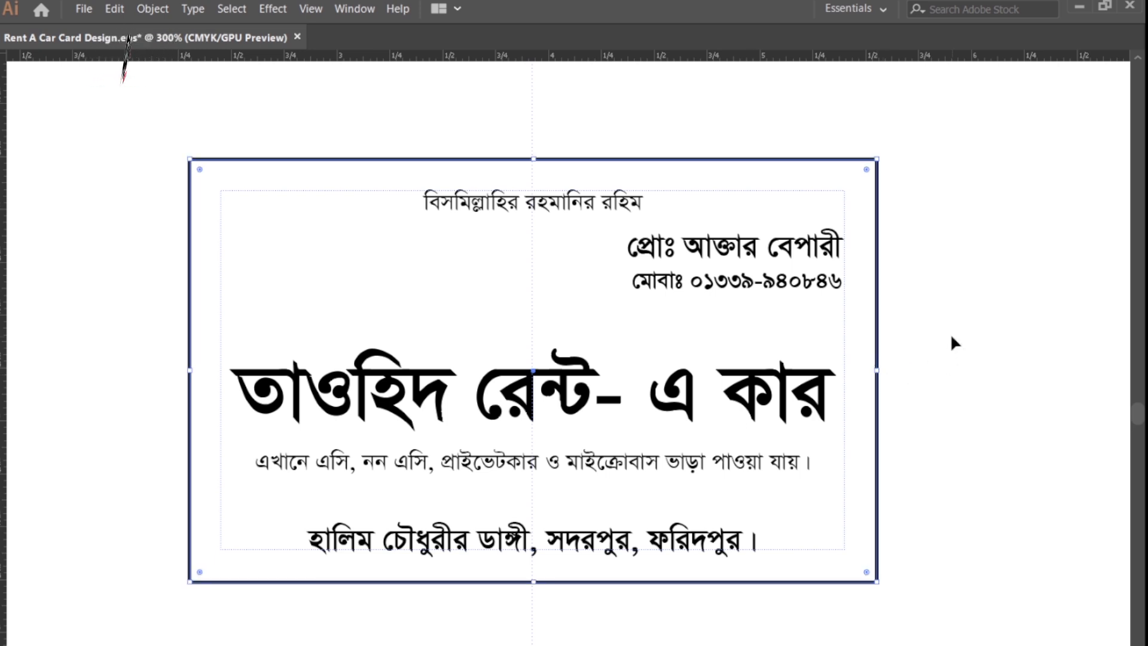
pyautogui.press('a')
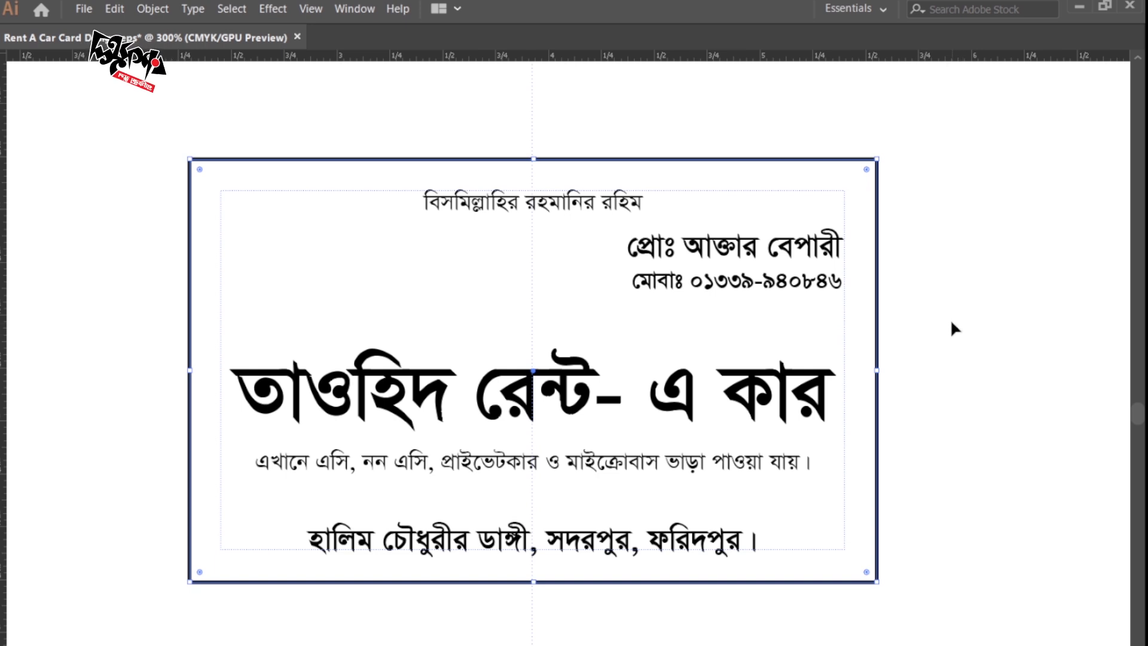
pyautogui.press('a')
pyautogui.click(956, 325)
pyautogui.click(877, 318)
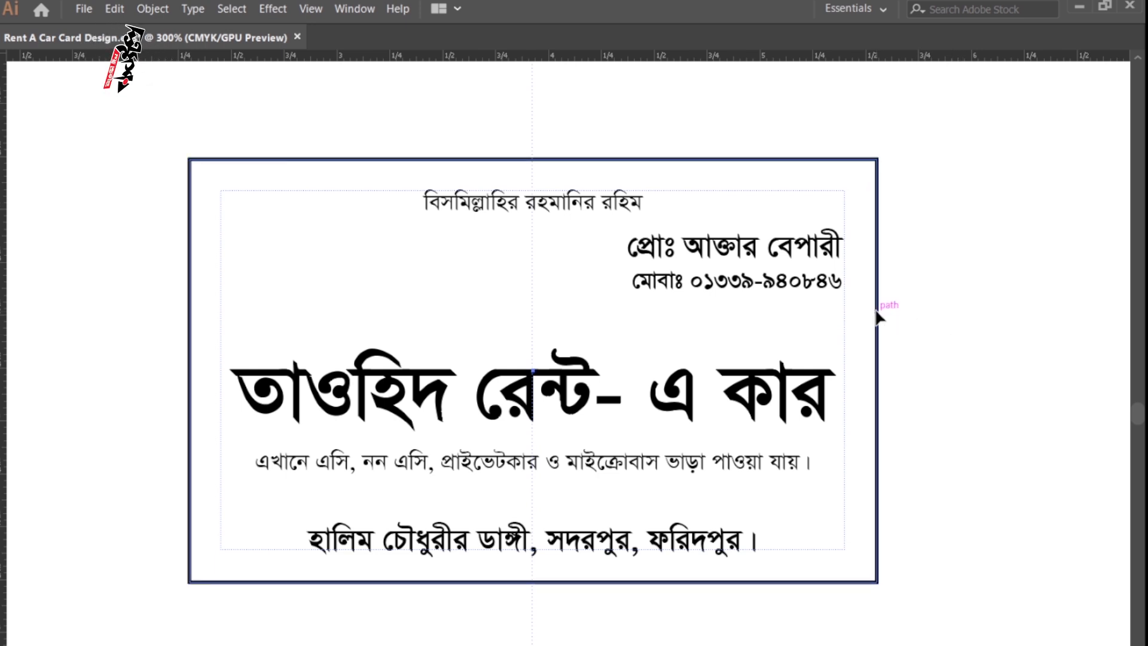
# Pull the rectangle's bottom edge up into a thin band about 0.29 in tall.
pyautogui.press('Tab')
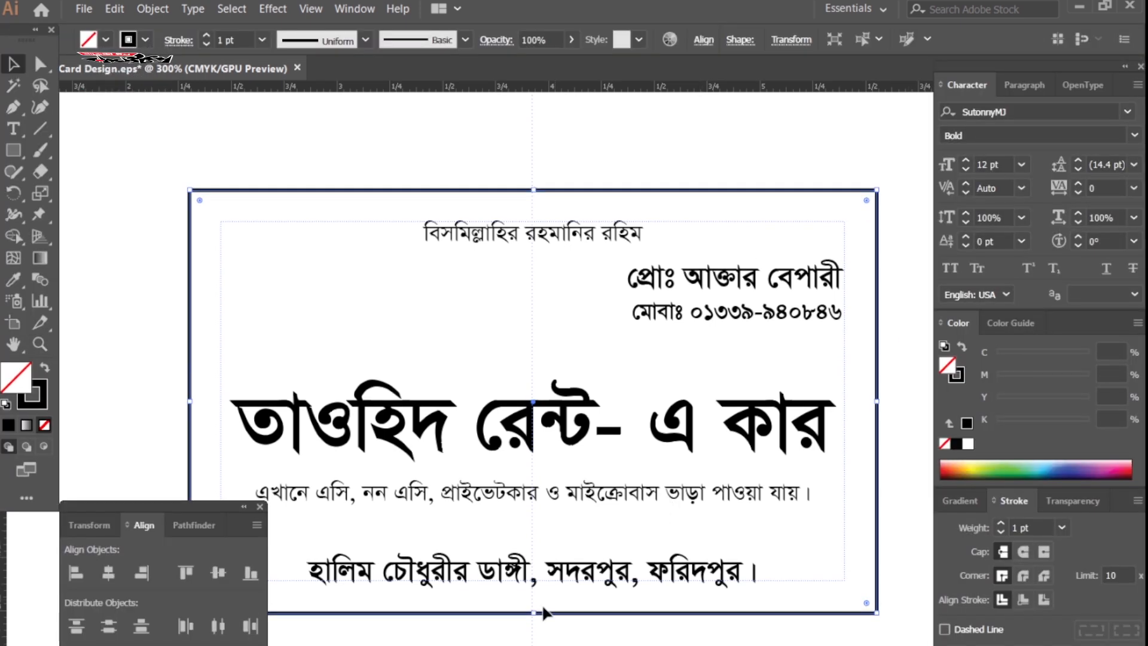
pyautogui.moveTo(541, 613); pyautogui.dragTo(547, 568)
pyautogui.moveTo(548, 505); pyautogui.dragTo(565, 251)
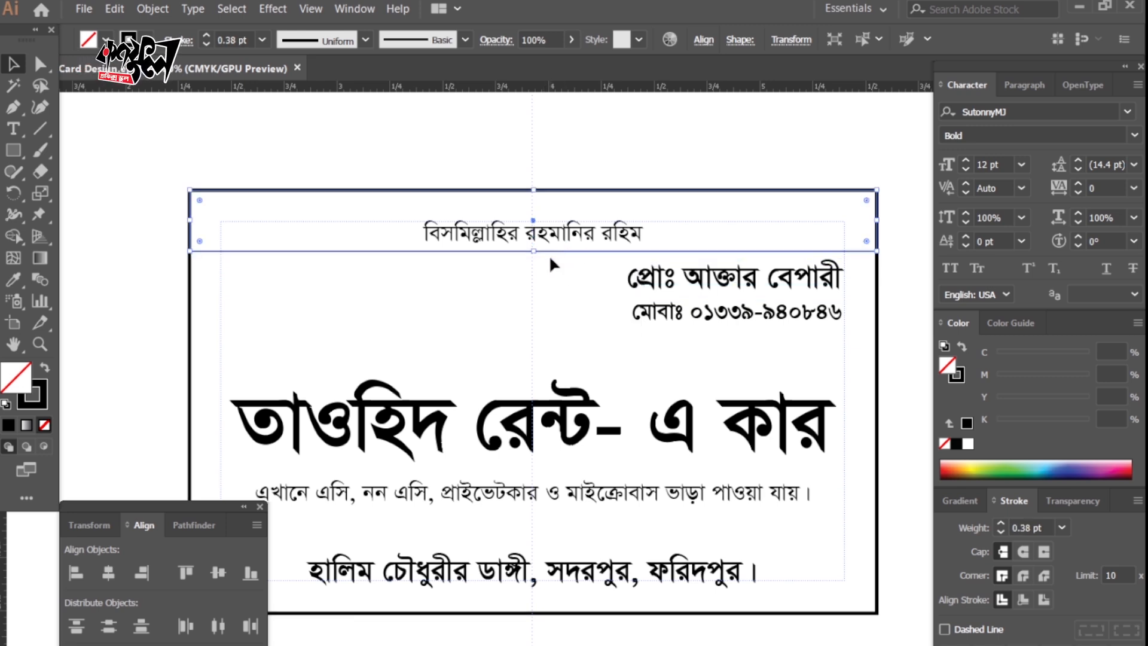
# Fill the top band blue at C100 M50 and set its stroke to None.
pyautogui.click(1070, 466)
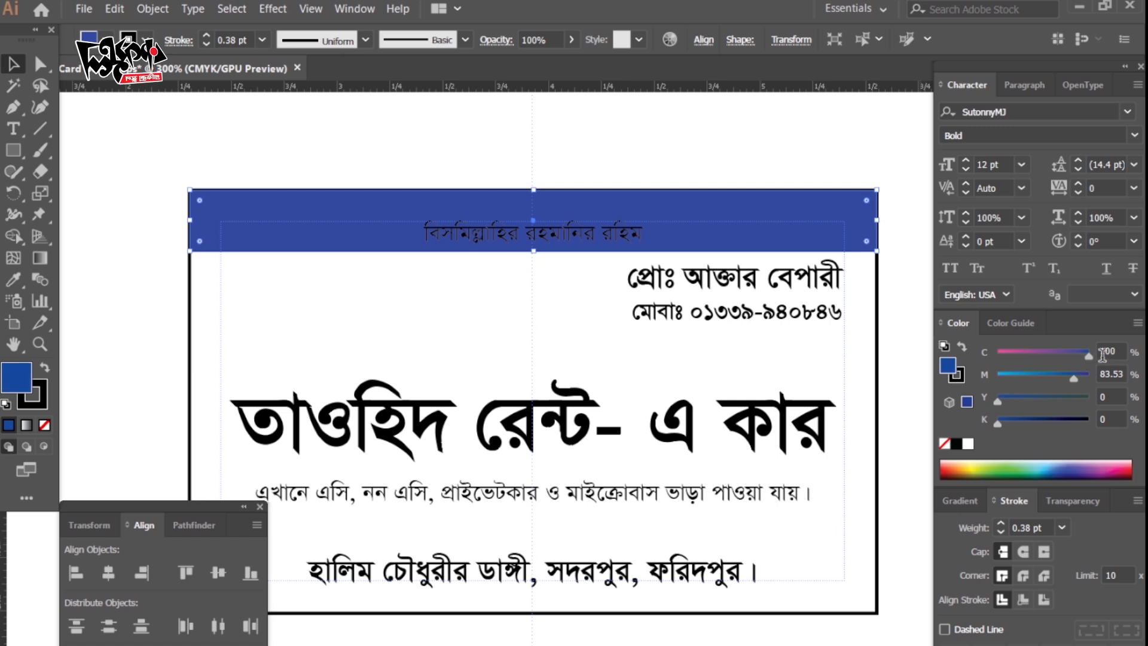
pyautogui.moveTo(1119, 368); pyautogui.dragTo(1093, 373)
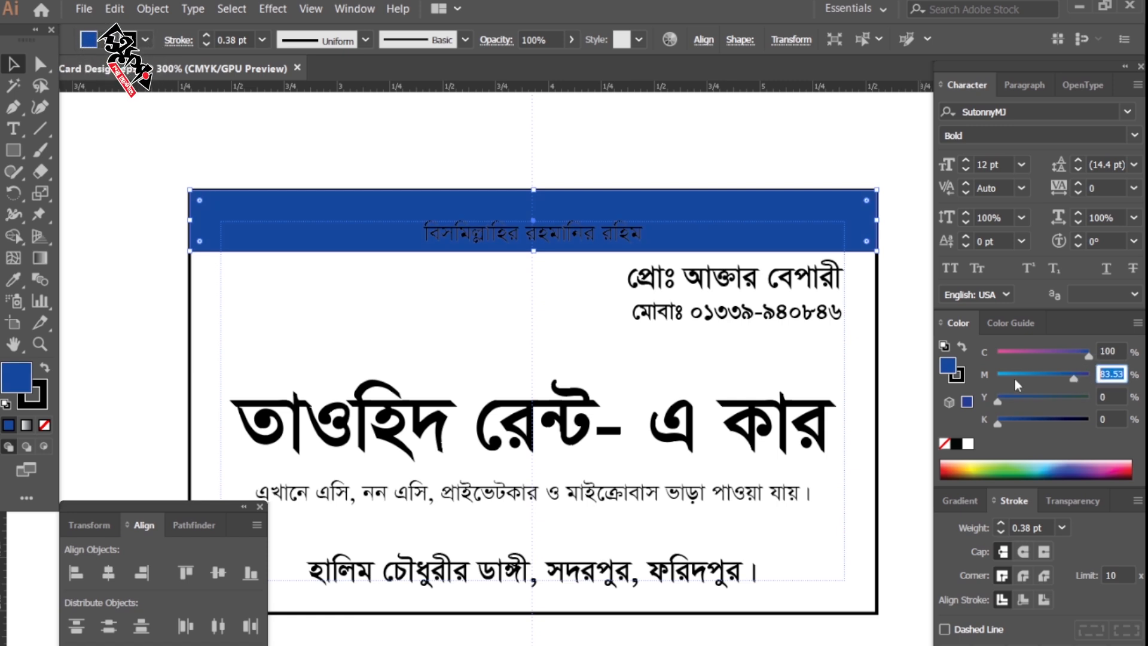
pyautogui.write('50')
pyautogui.press('Return')
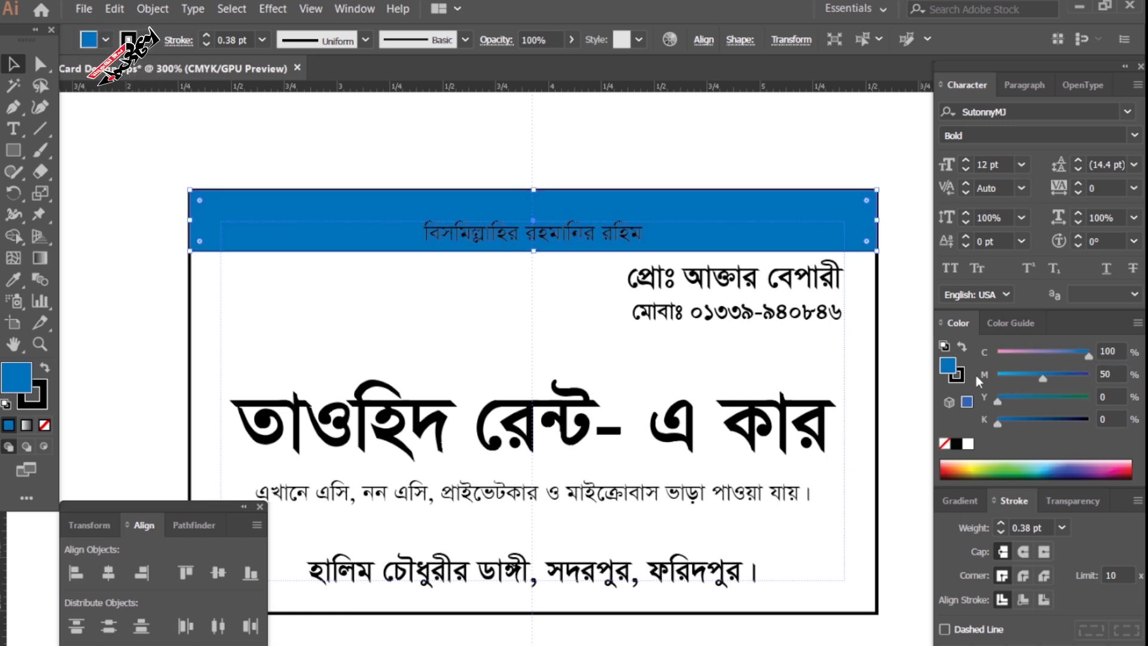
pyautogui.click(958, 375)
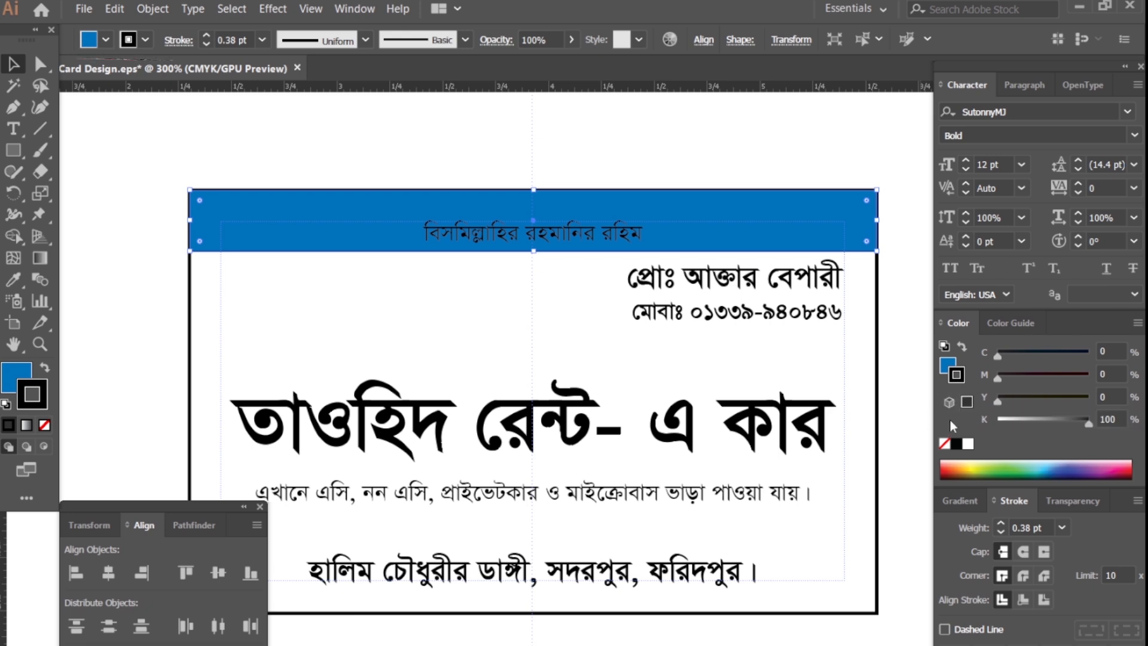
pyautogui.click(945, 443)
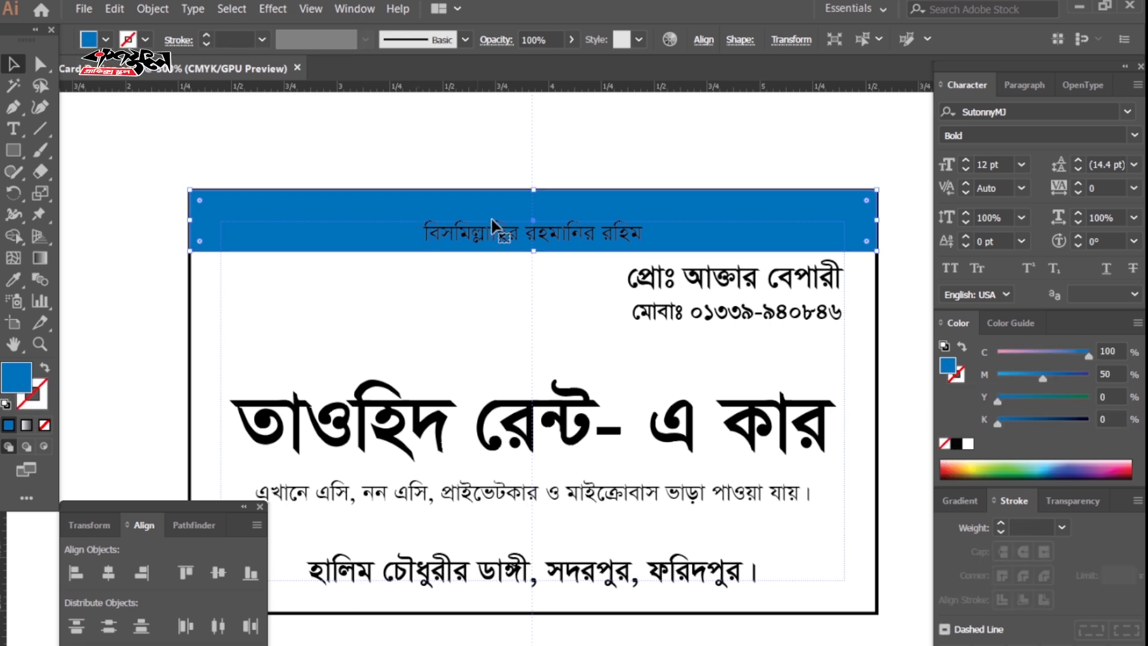
# Make the Bengali blessing line on the band white.
pyautogui.click(528, 234)
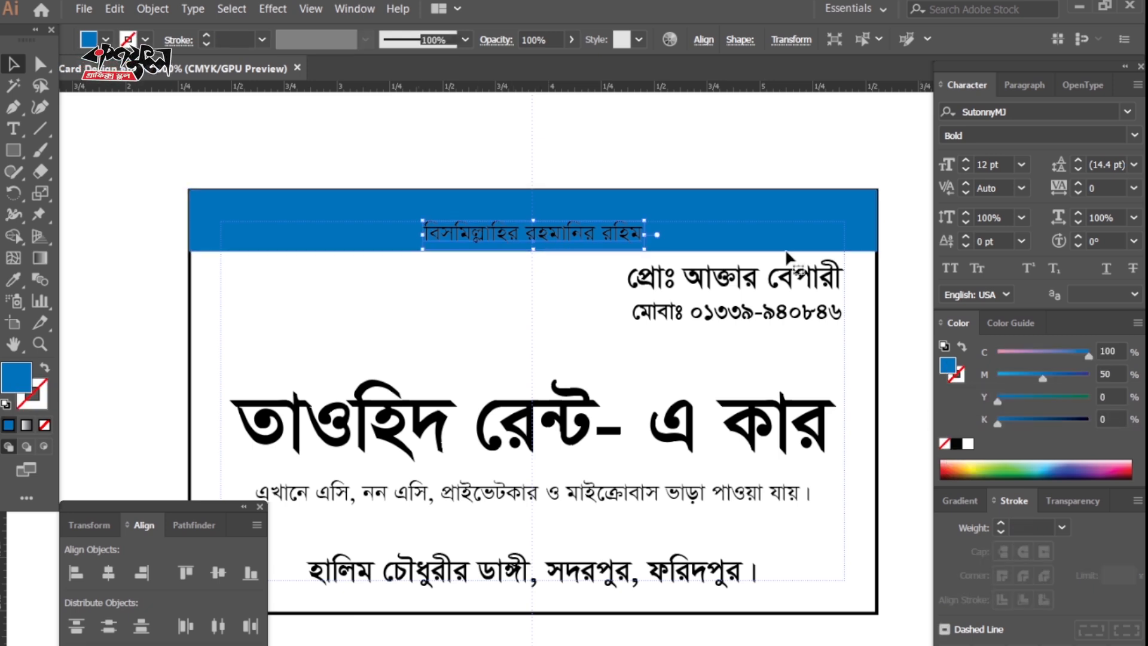
pyautogui.click(969, 449)
pyautogui.click(903, 377)
pyautogui.press('Tab')
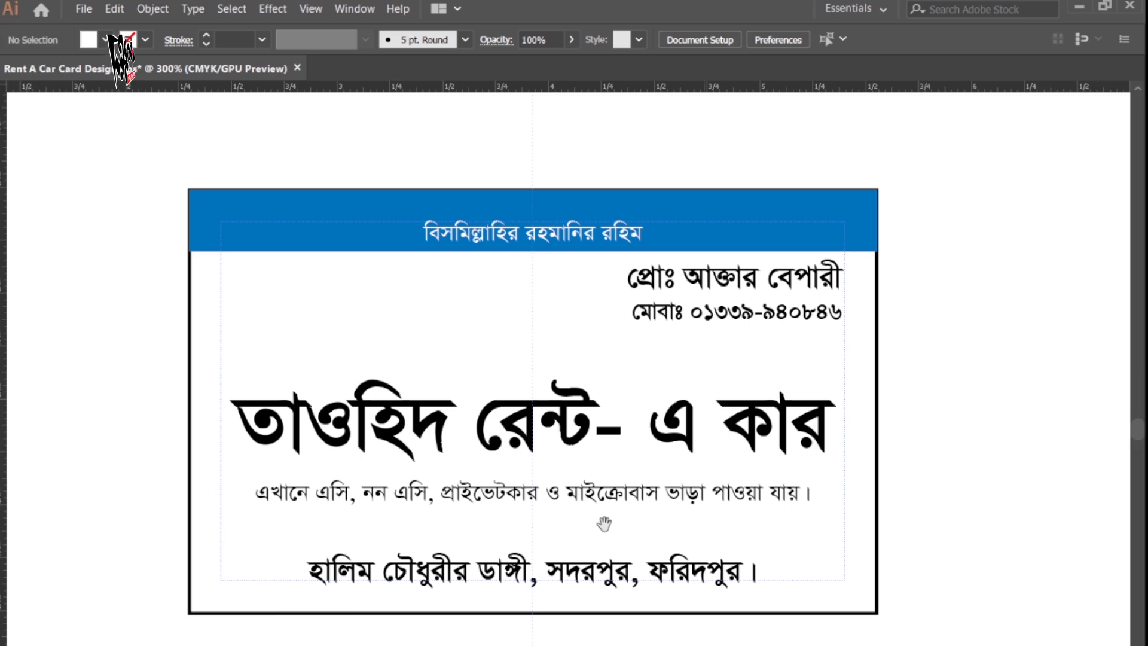
pyautogui.moveTo(602, 525); pyautogui.dragTo(590, 504)
pyautogui.keyDown('ctrl'); pyautogui.click(610, 366); pyautogui.keyUp('ctrl')
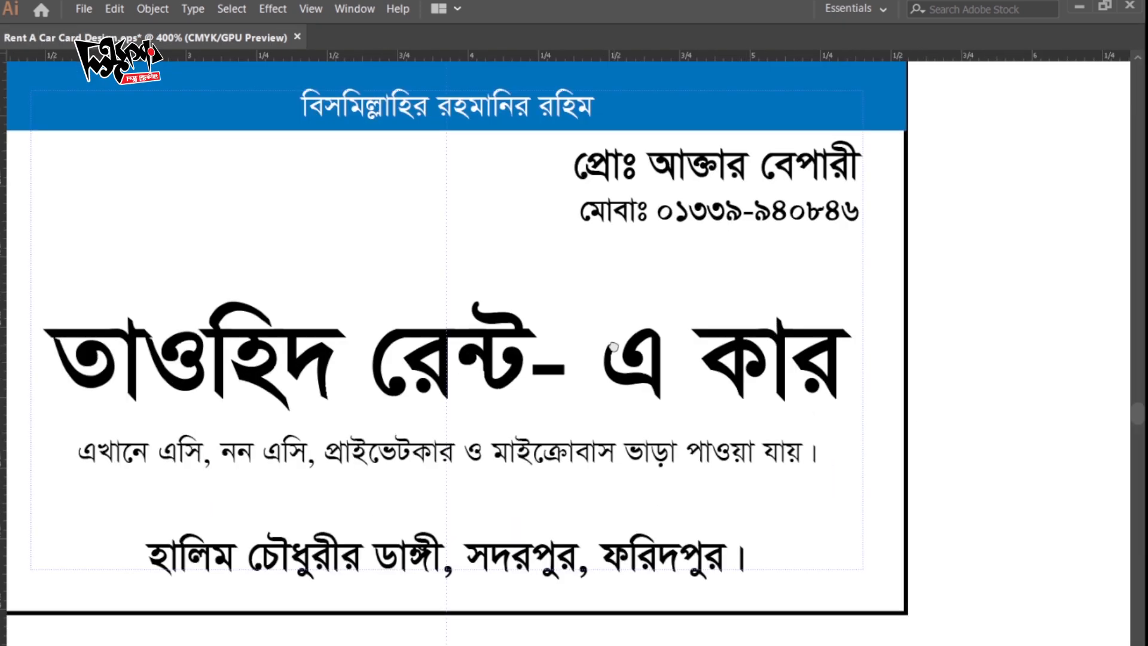
pyautogui.moveTo(613, 346); pyautogui.dragTo(623, 439)
# Color the proprietor's name line purple: black 0, full magenta, cyan 50.
pyautogui.press('Tab')
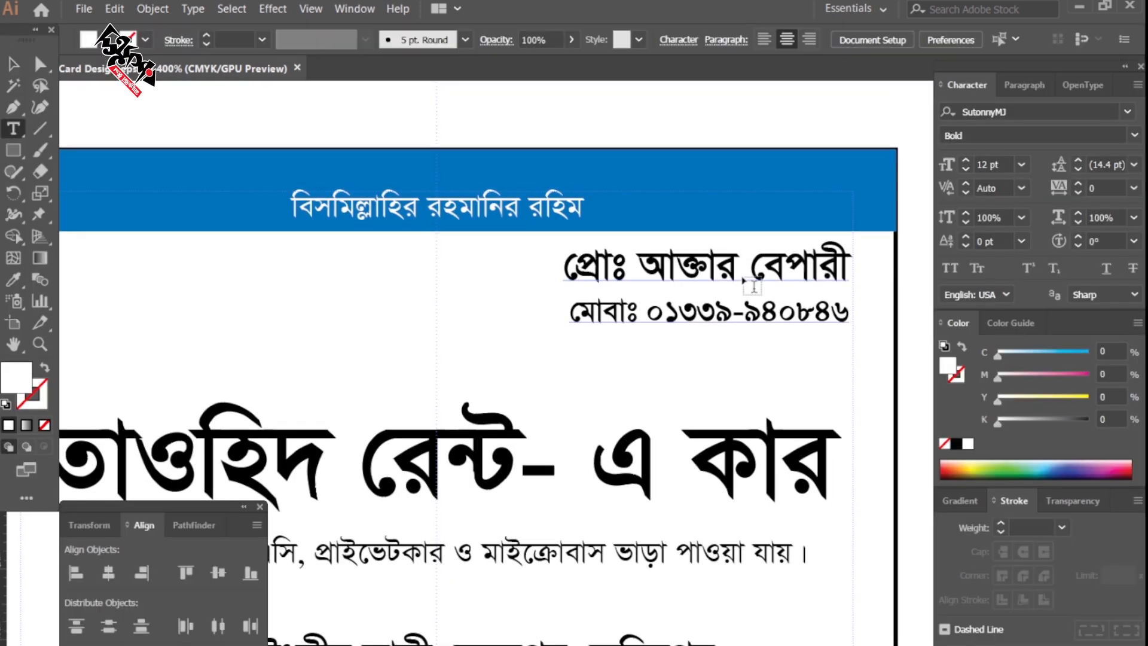
pyautogui.tripleClick(734, 301)
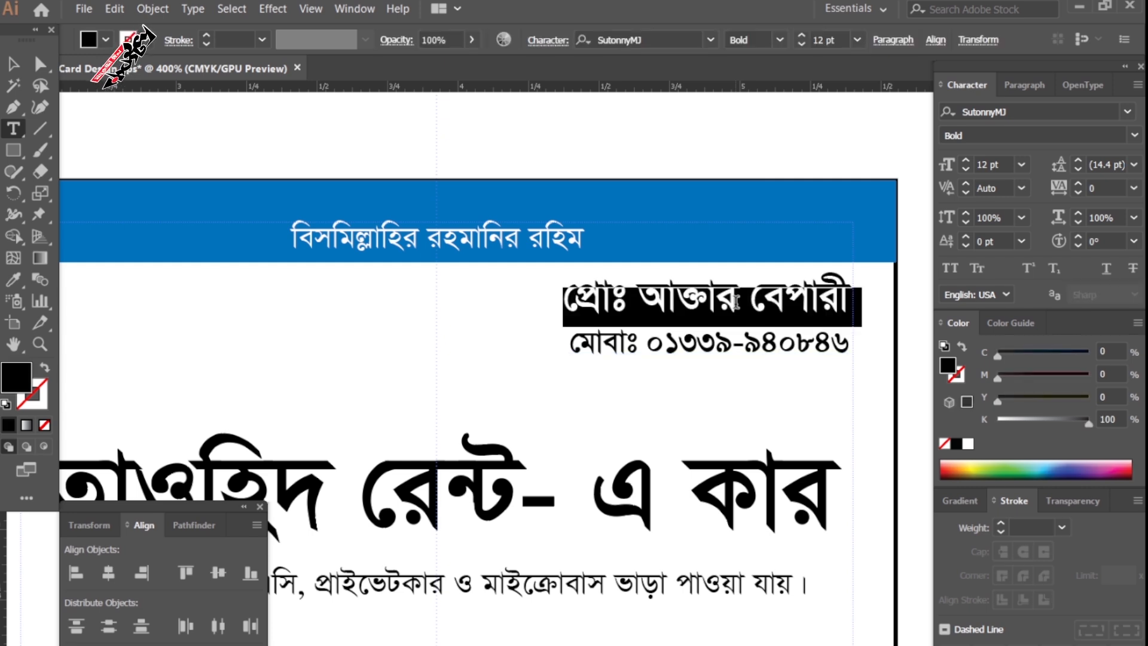
pyautogui.moveTo(1087, 423); pyautogui.dragTo(998, 426)
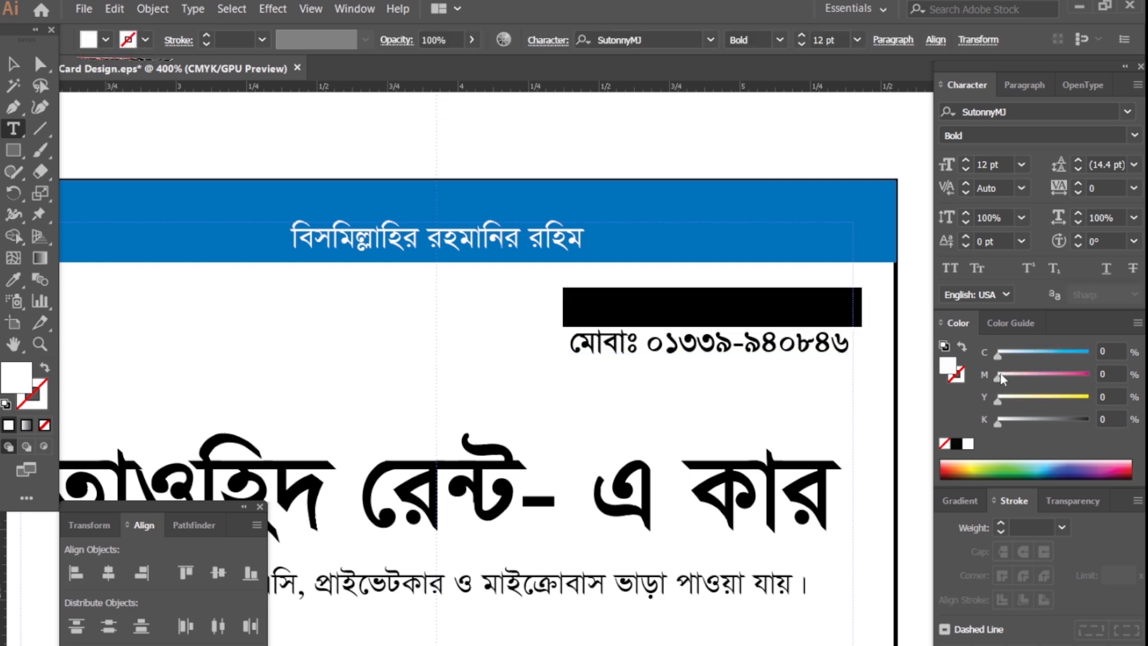
pyautogui.moveTo(998, 374); pyautogui.dragTo(1089, 375)
pyautogui.click(1110, 352)
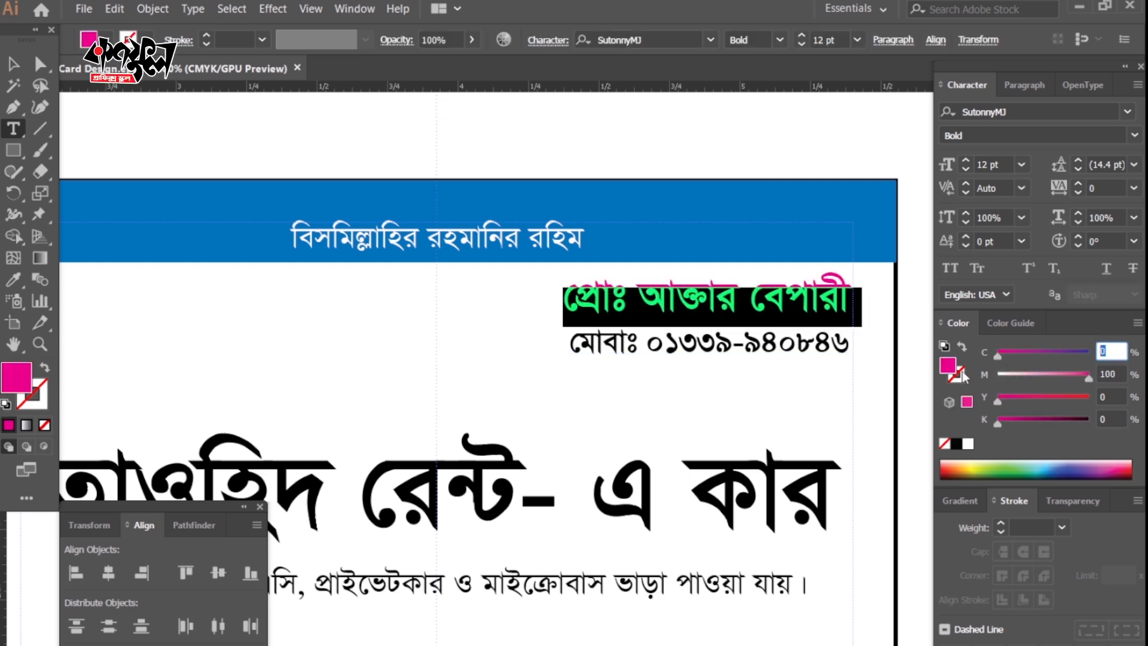
pyautogui.write('50')
pyautogui.press('Return')
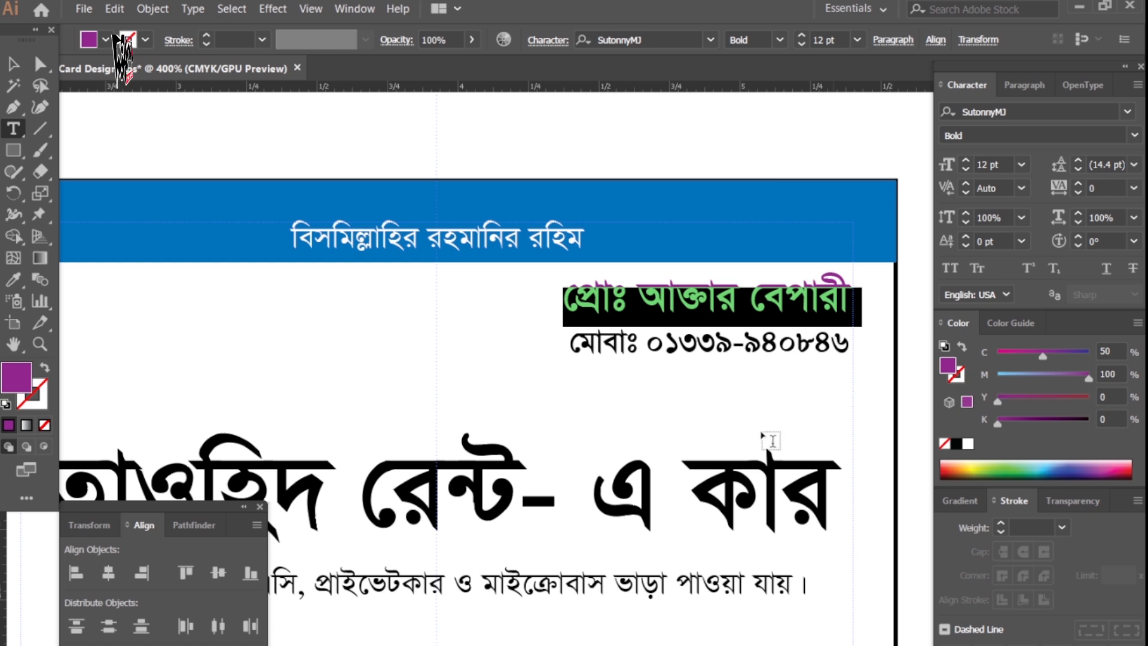
# Recolor the mobile-number line deeper blue with full cyan and magenta 30.
pyautogui.moveTo(850, 345); pyautogui.dragTo(561, 346)
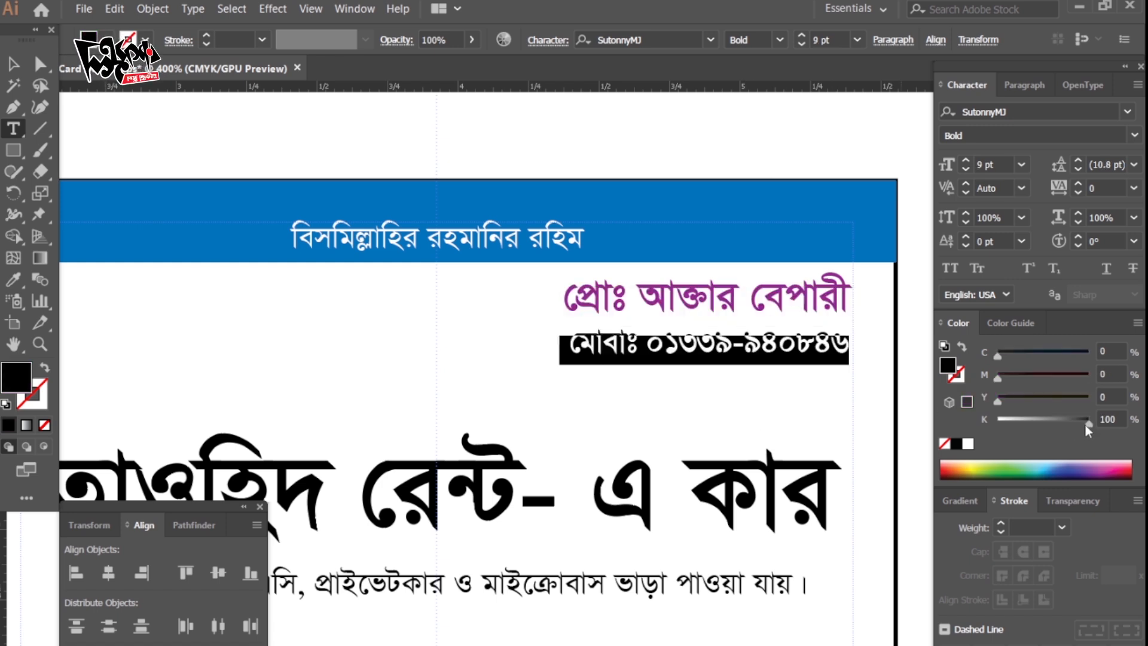
pyautogui.moveTo(1000, 355); pyautogui.dragTo(1119, 371)
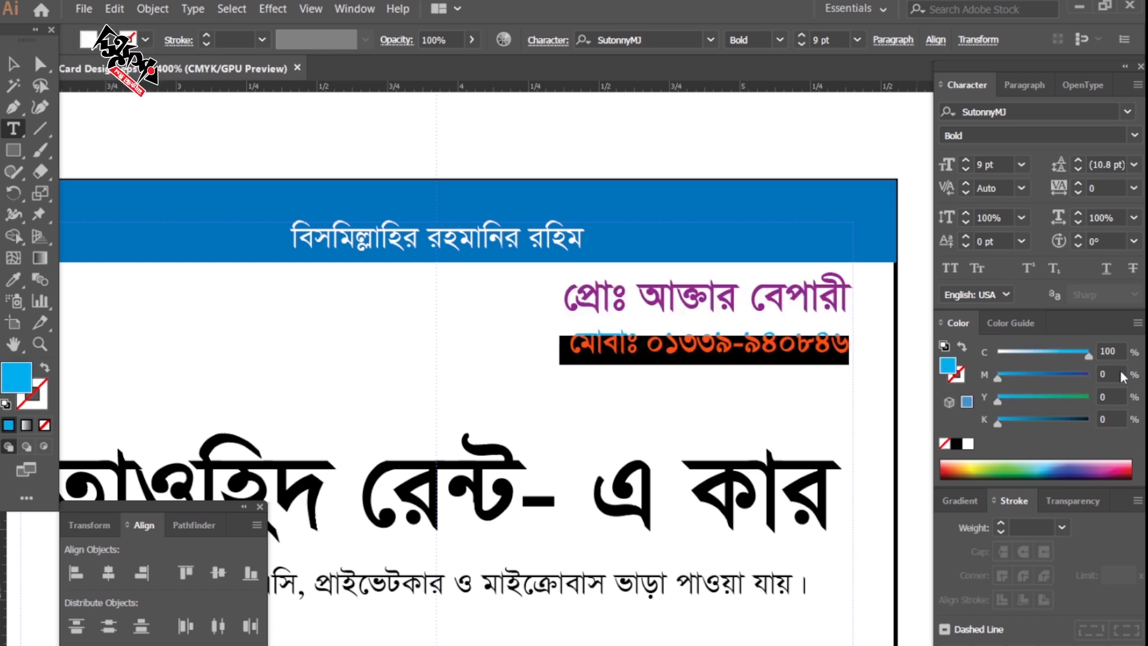
pyautogui.keyDown('ctrl'); pyautogui.click(769, 353); pyautogui.keyUp('ctrl')
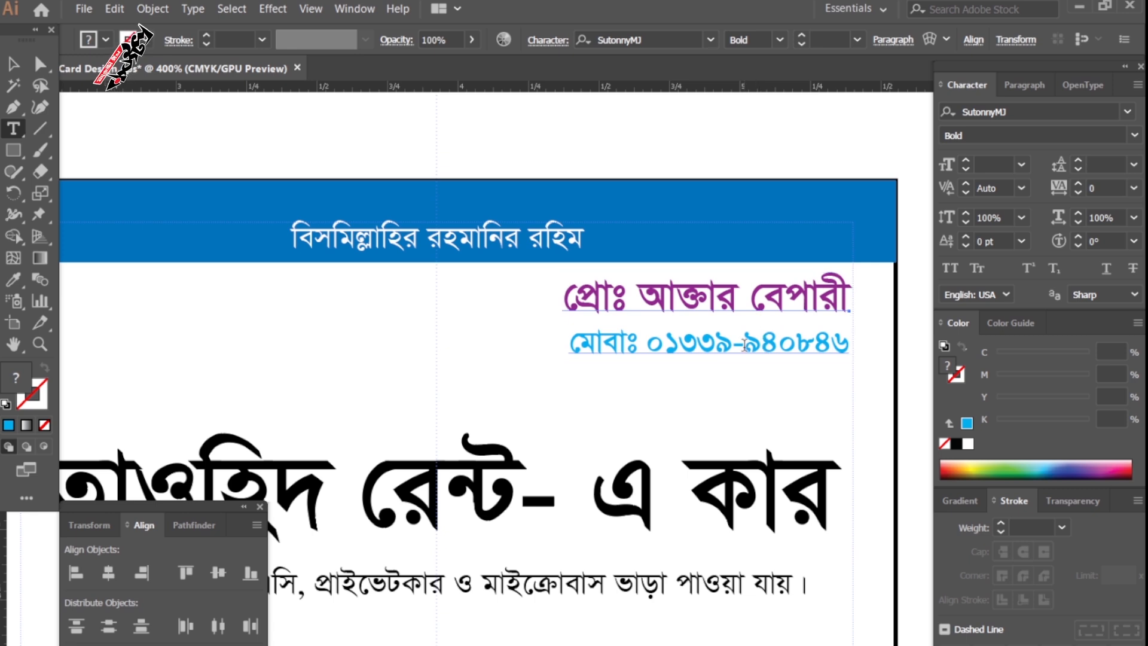
pyautogui.press('Tab')
pyautogui.press('Tab')
pyautogui.click(754, 347)
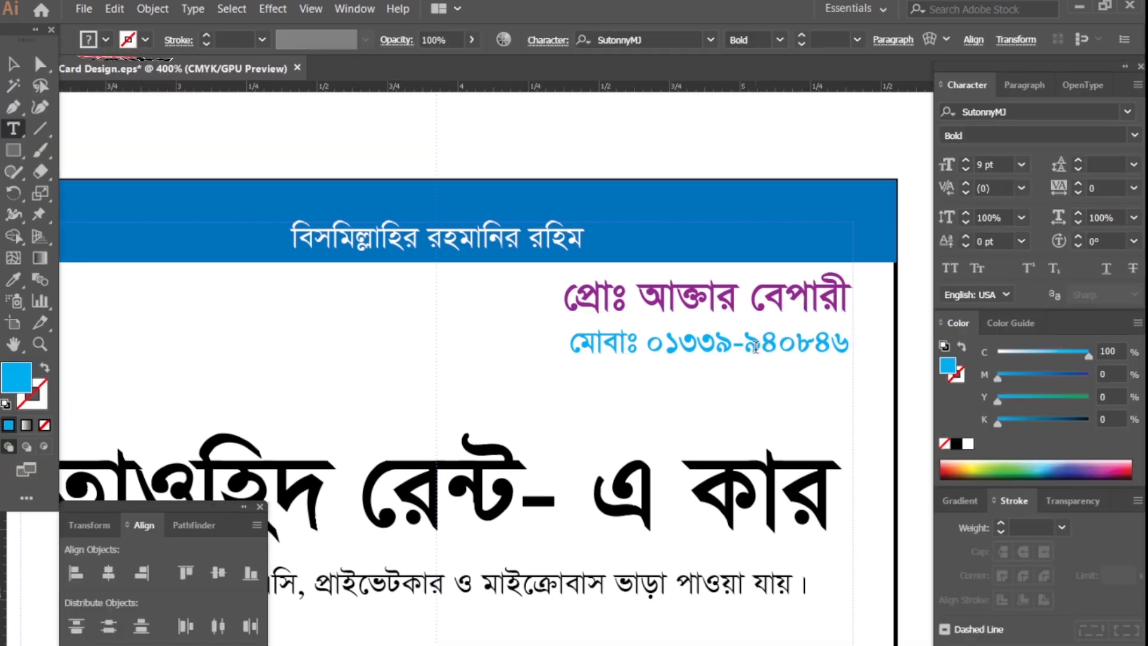
pyautogui.hotkey('ctrl', 'a')
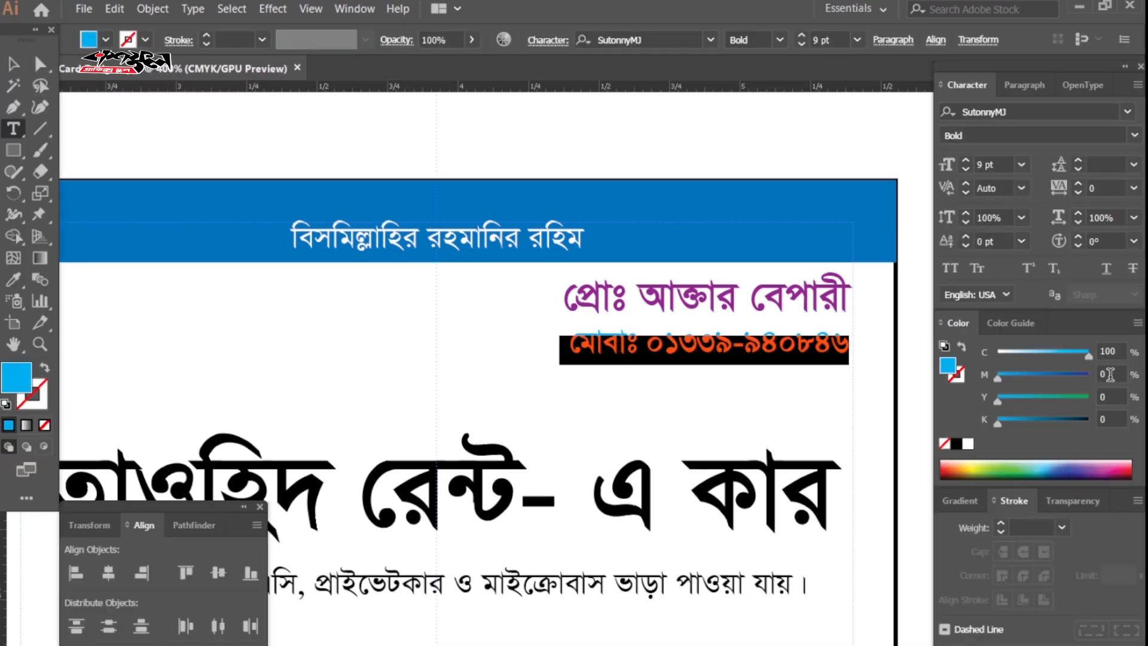
pyautogui.click(1107, 375)
pyautogui.write('30')
pyautogui.press('Return')
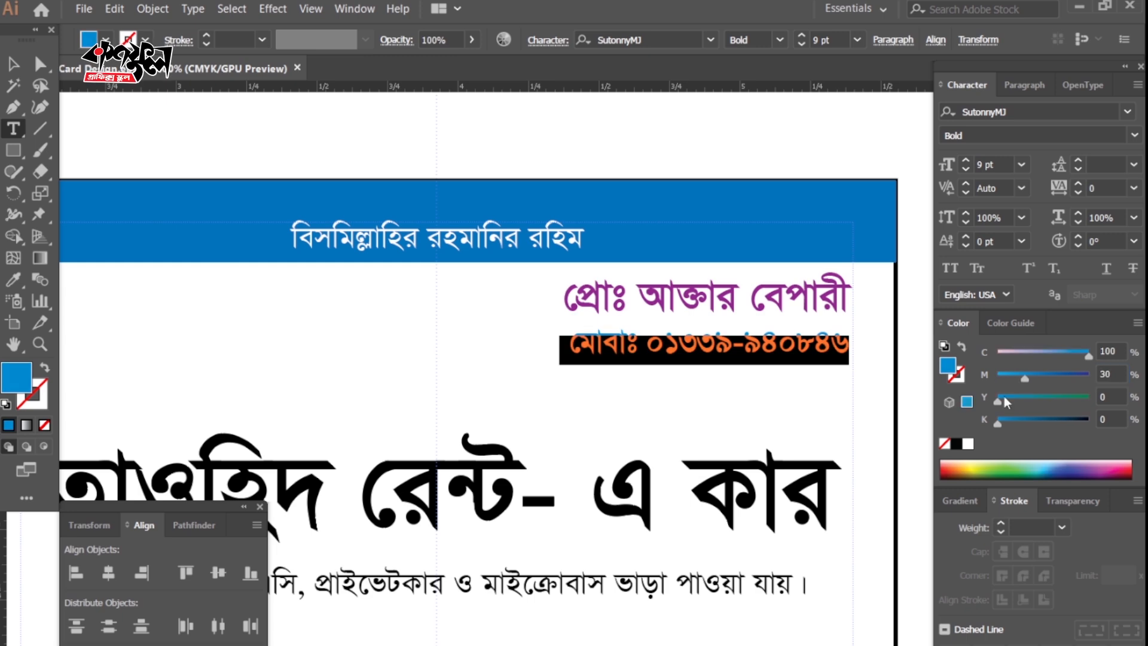
pyautogui.keyDown('ctrl'); pyautogui.click(714, 354); pyautogui.keyUp('ctrl')
# Turn the big title red by setting K 0, M 100 and Y 100.
pyautogui.keyDown('ctrl'); pyautogui.click(702, 111); pyautogui.keyUp('ctrl')
pyautogui.press('Tab')
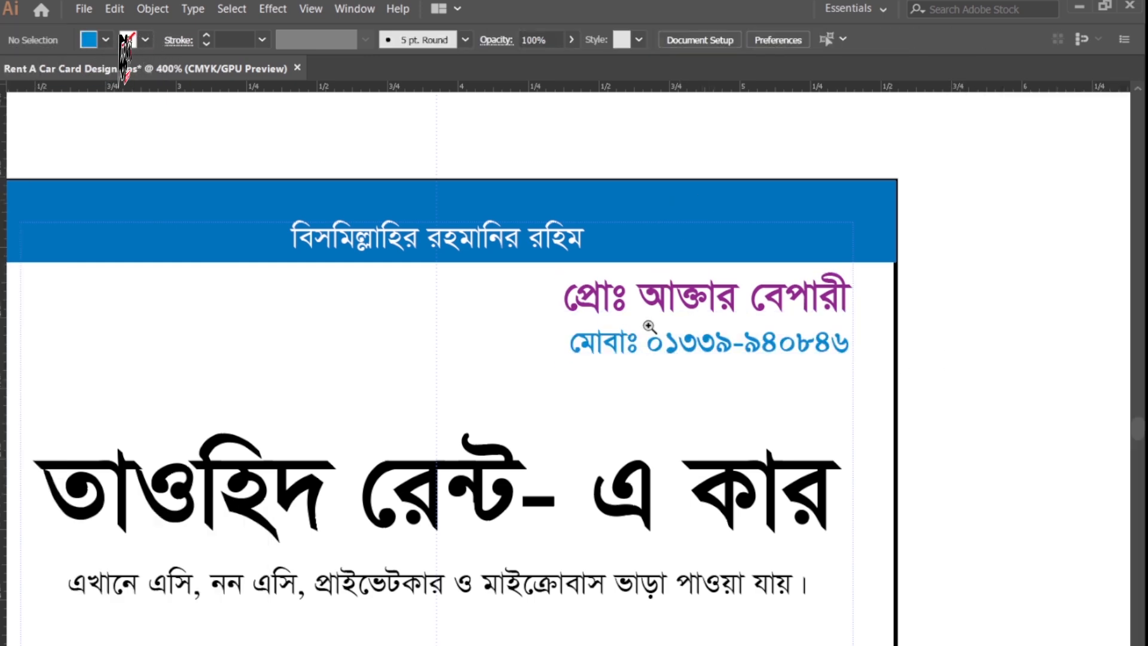
pyautogui.hotkey('ctrl', '-')
pyautogui.hotkey('ctrl', '+')
pyautogui.moveTo(342, 478); pyautogui.dragTo(438, 448)
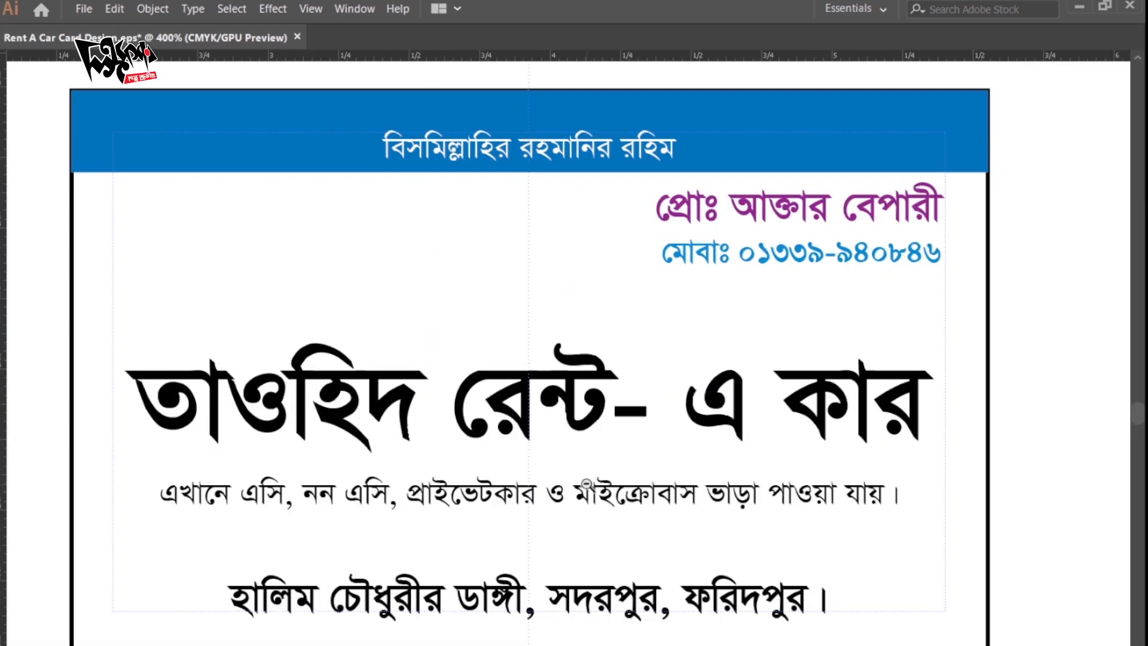
pyautogui.keyDown('ctrl'); pyautogui.keyDown('alt'); pyautogui.click(589, 413); pyautogui.keyUp('alt'); pyautogui.keyUp('ctrl')
pyautogui.click(568, 369)
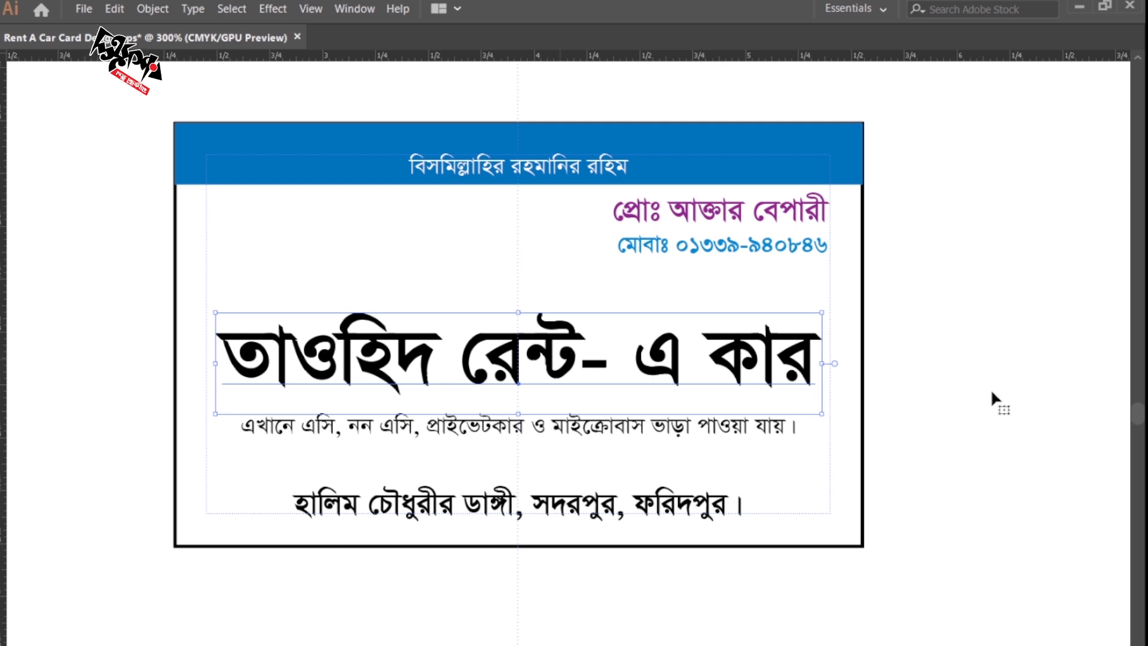
pyautogui.press('Tab')
pyautogui.moveTo(1090, 420); pyautogui.dragTo(997, 419)
pyautogui.moveTo(1006, 375); pyautogui.dragTo(1088, 376)
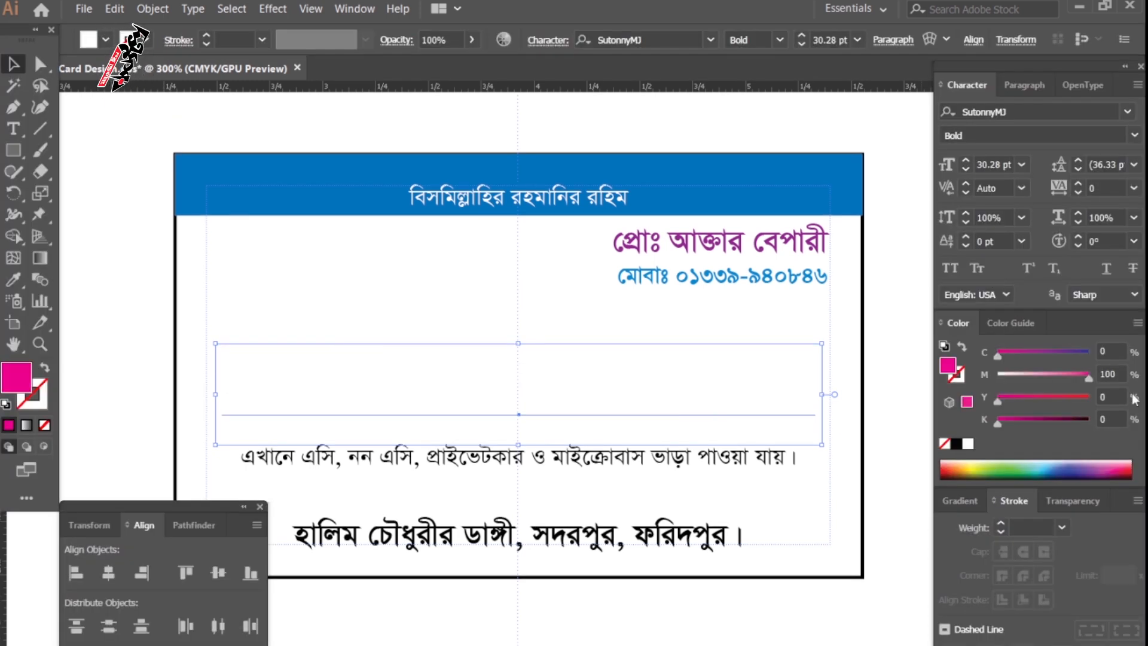
pyautogui.moveTo(997, 400); pyautogui.dragTo(1137, 436)
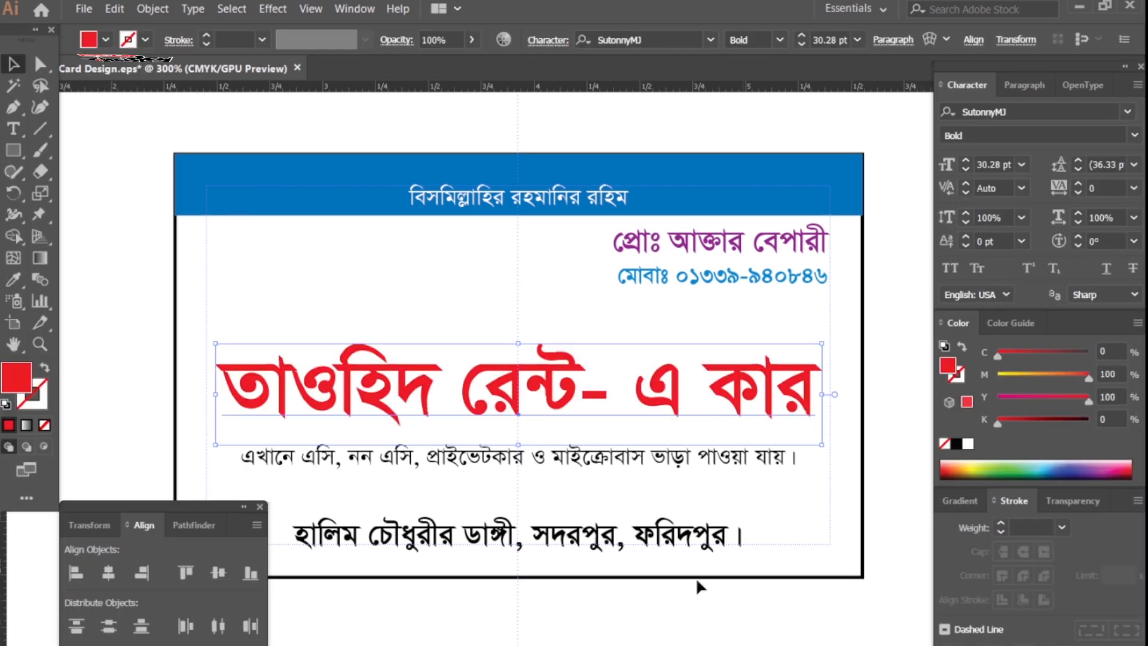
# Delete the space after the hyphen in the red title.
pyautogui.click(694, 604)
pyautogui.press('t')
pyautogui.click(629, 392)
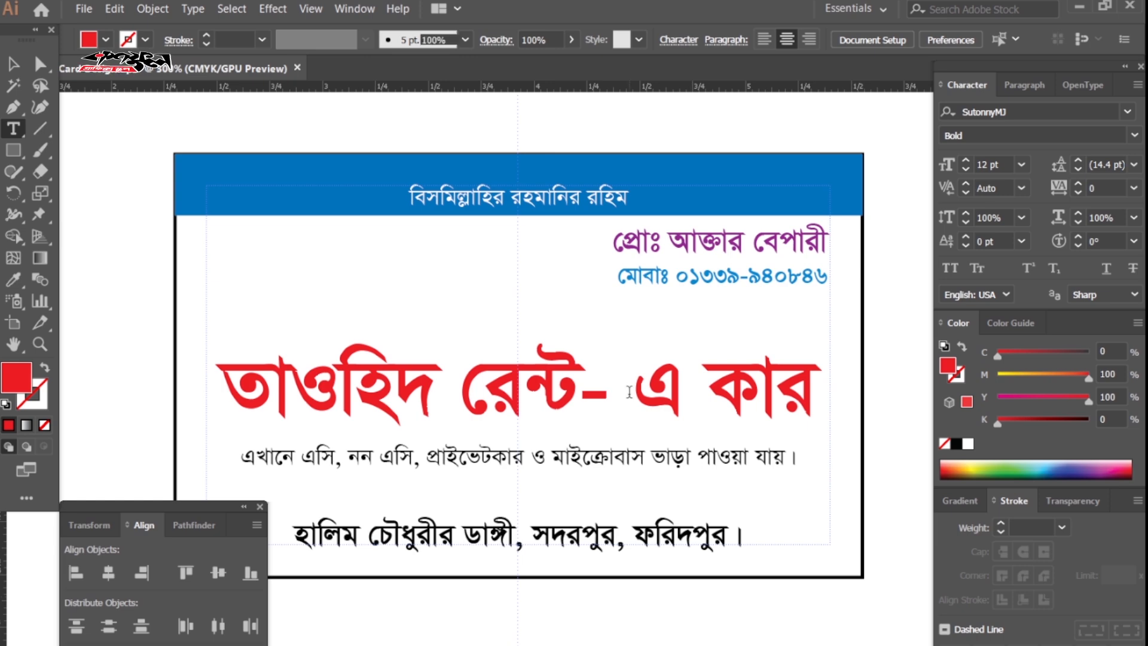
pyautogui.press('BackSpace')
pyautogui.keyDown('ctrl'); pyautogui.click(543, 513); pyautogui.keyUp('ctrl')
pyautogui.press('z')
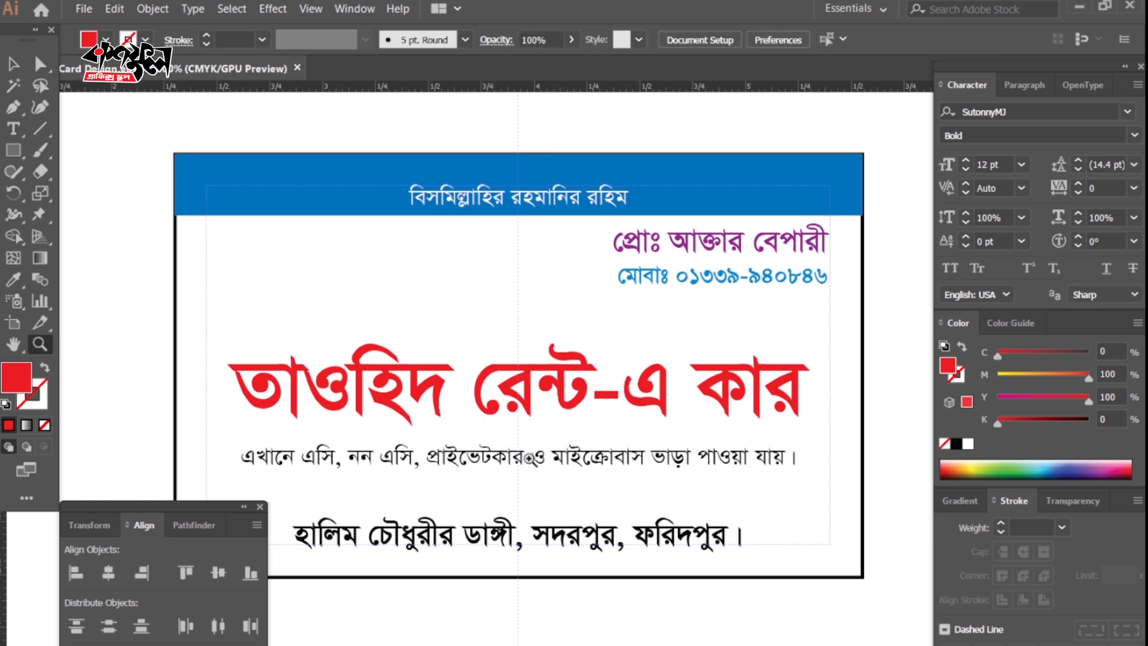
pyautogui.press('Tab')
pyautogui.click(539, 418)
pyautogui.click(355, 403)
# Alt-drag a duplicate of the red title about 0.01 in down and right.
pyautogui.click(379, 407)
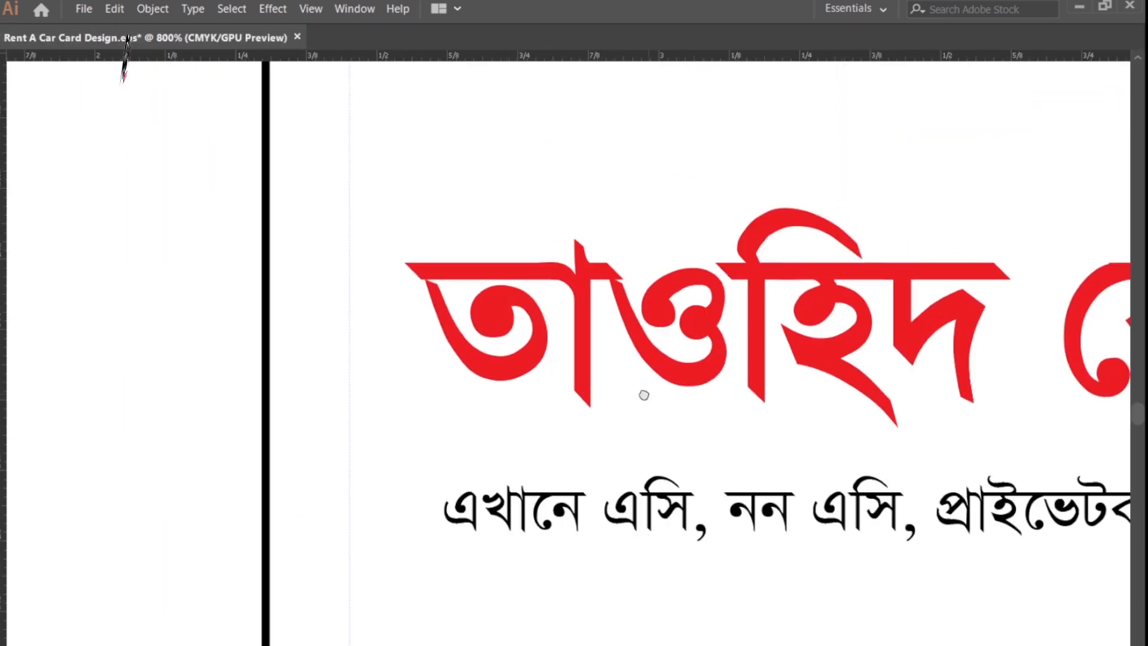
pyautogui.press('v')
pyautogui.click(573, 371)
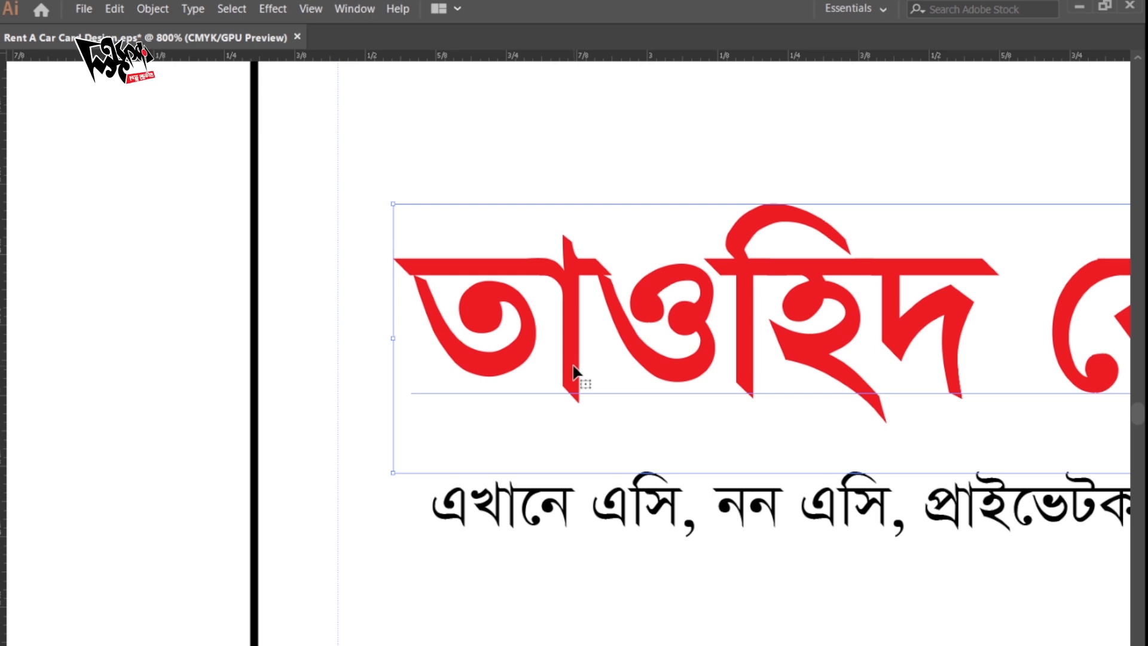
pyautogui.click(174, 335)
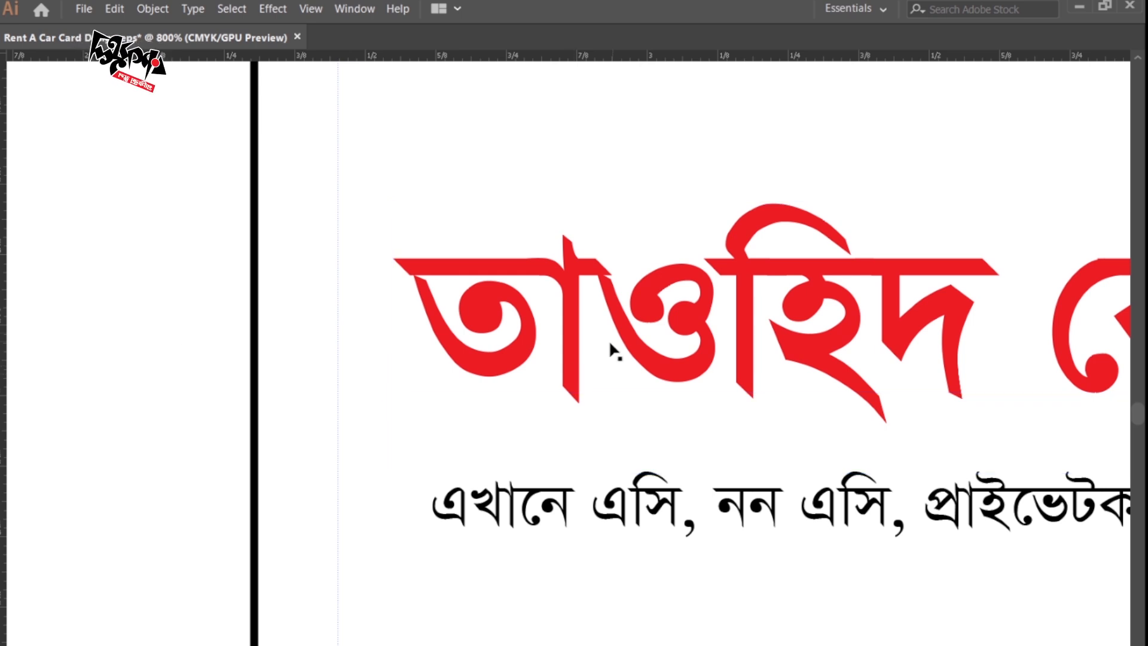
pyautogui.click(573, 348)
pyautogui.hotkey('ctrl', 'space')
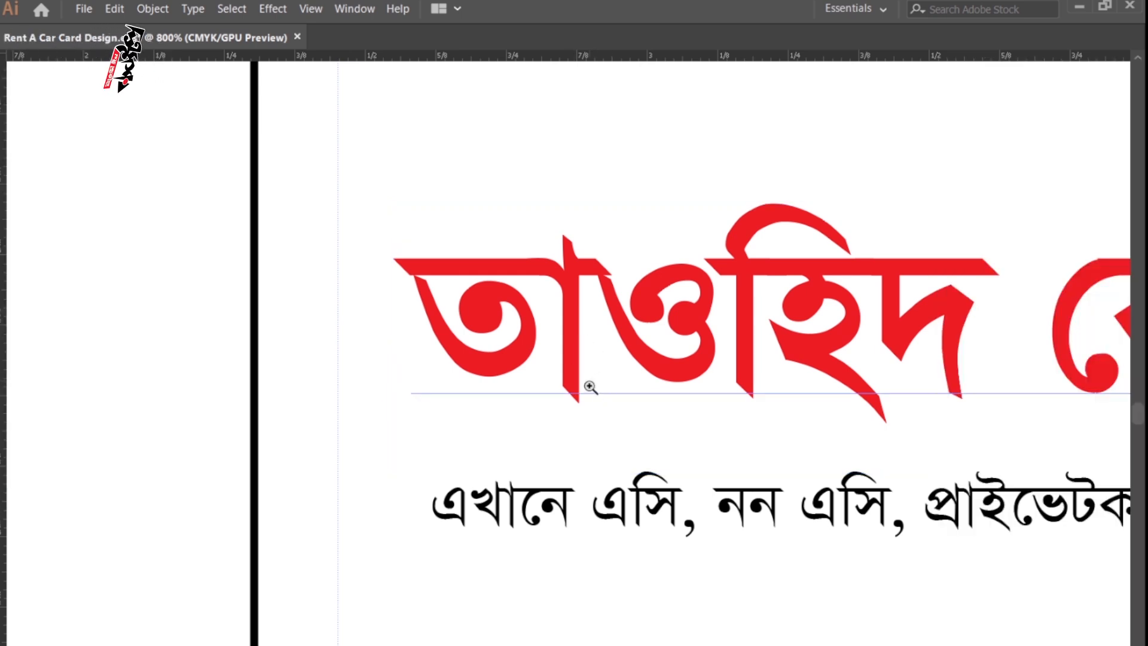
pyautogui.keyDown('ctrl'); pyautogui.click(591, 388); pyautogui.keyUp('ctrl')
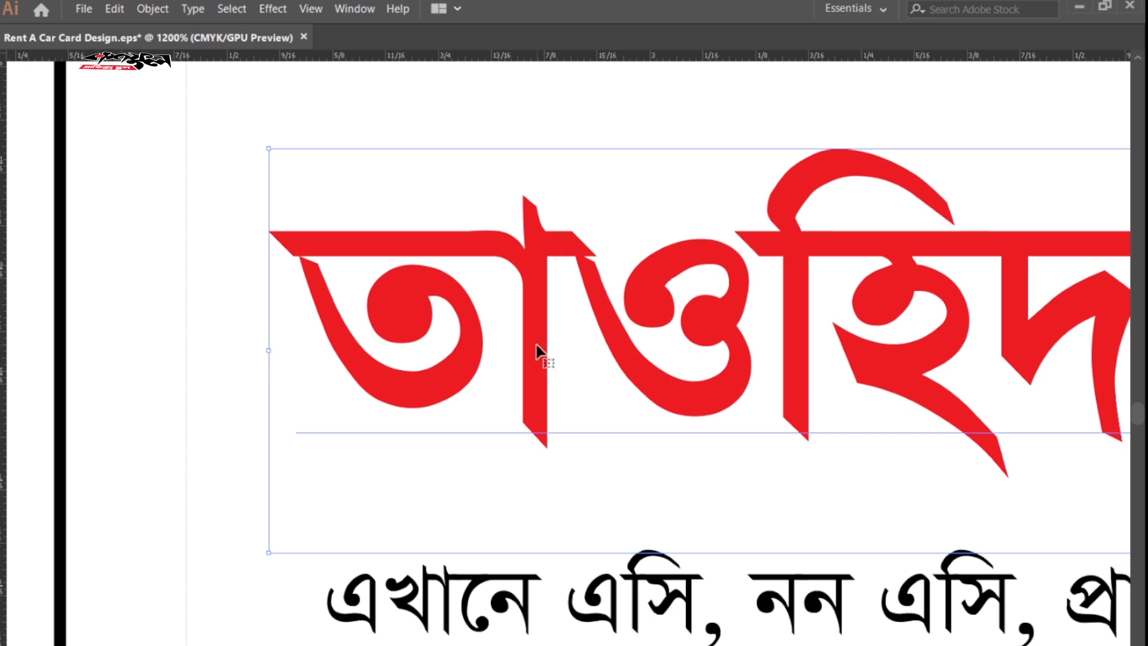
pyautogui.press('alt')
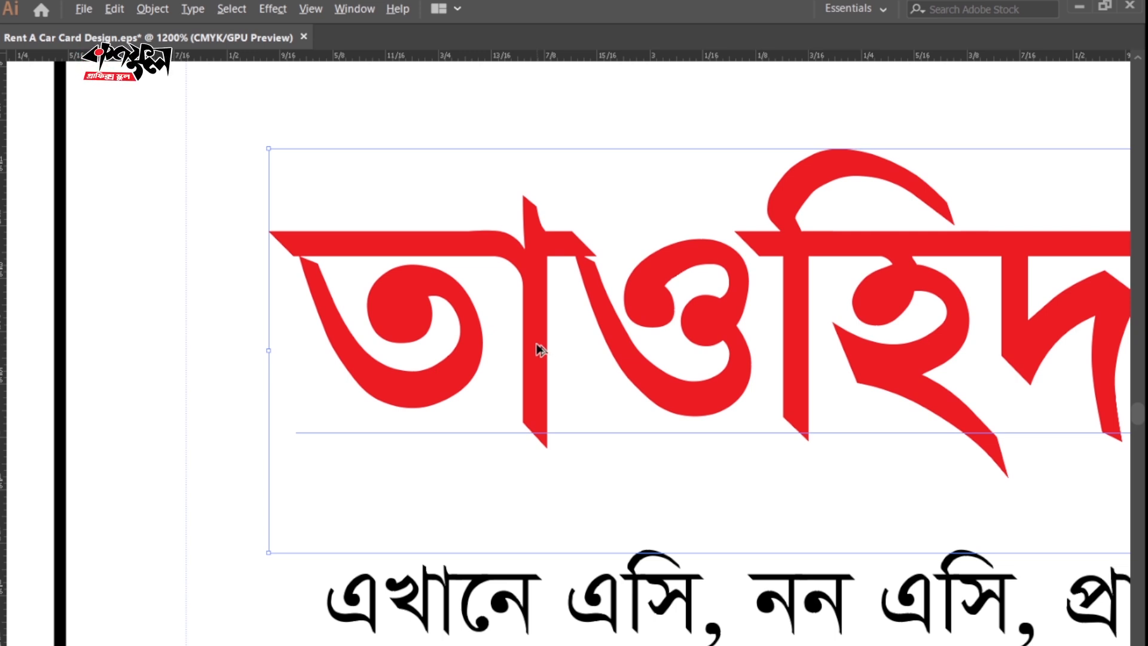
pyautogui.moveTo(536, 351); pyautogui.dragTo(547, 360)
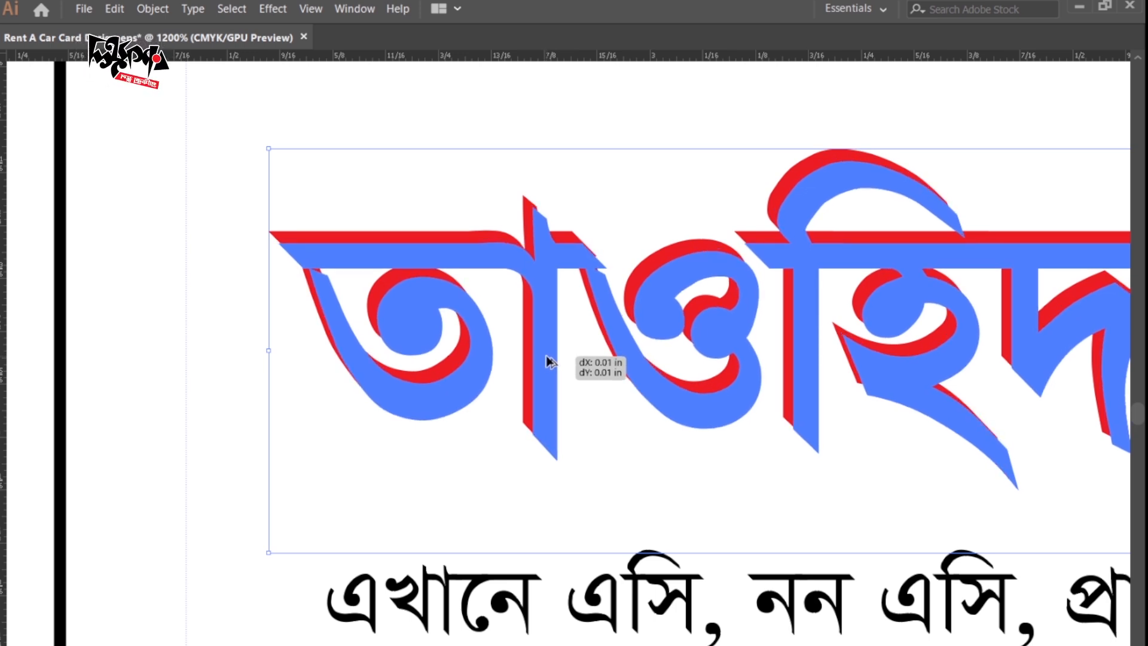
pyautogui.moveTo(546, 359); pyautogui.dragTo(547, 360)
pyautogui.press('Tab')
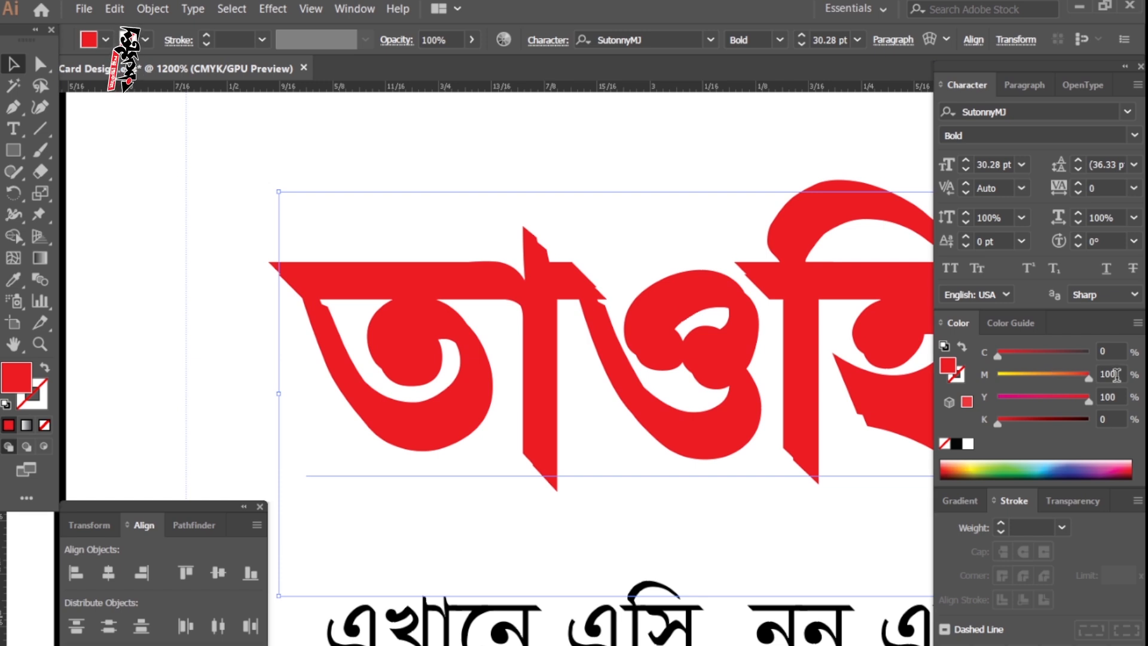
# Fill the front title copy green with cyan 50 and magenta 0.
pyautogui.moveTo(1089, 379); pyautogui.dragTo(948, 388)
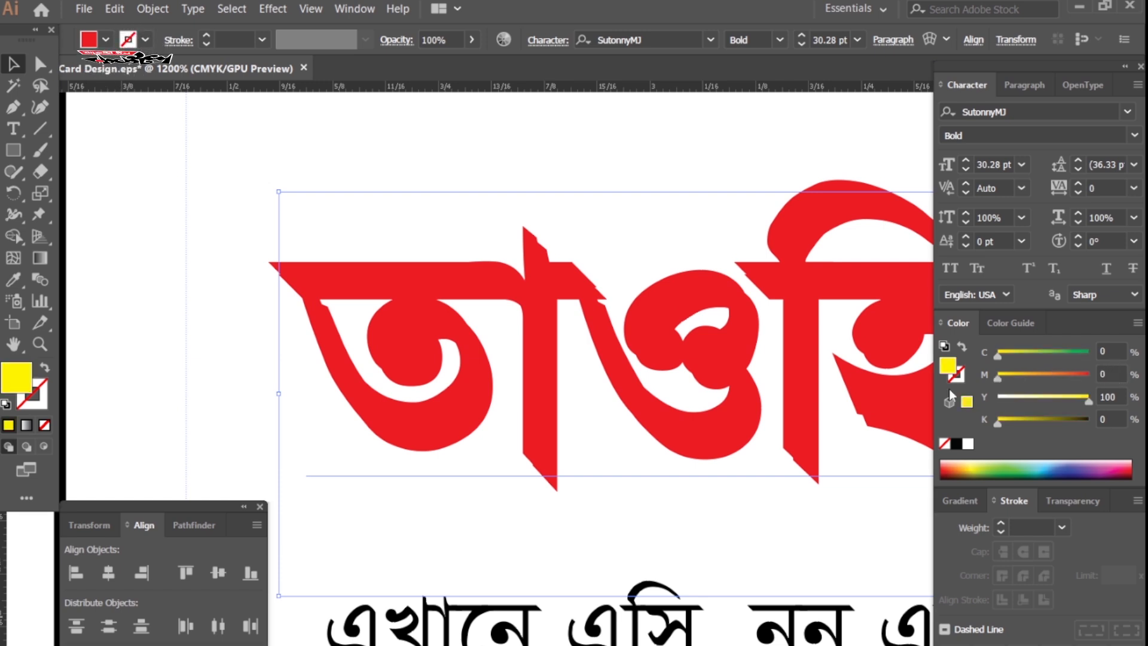
pyautogui.write('50')
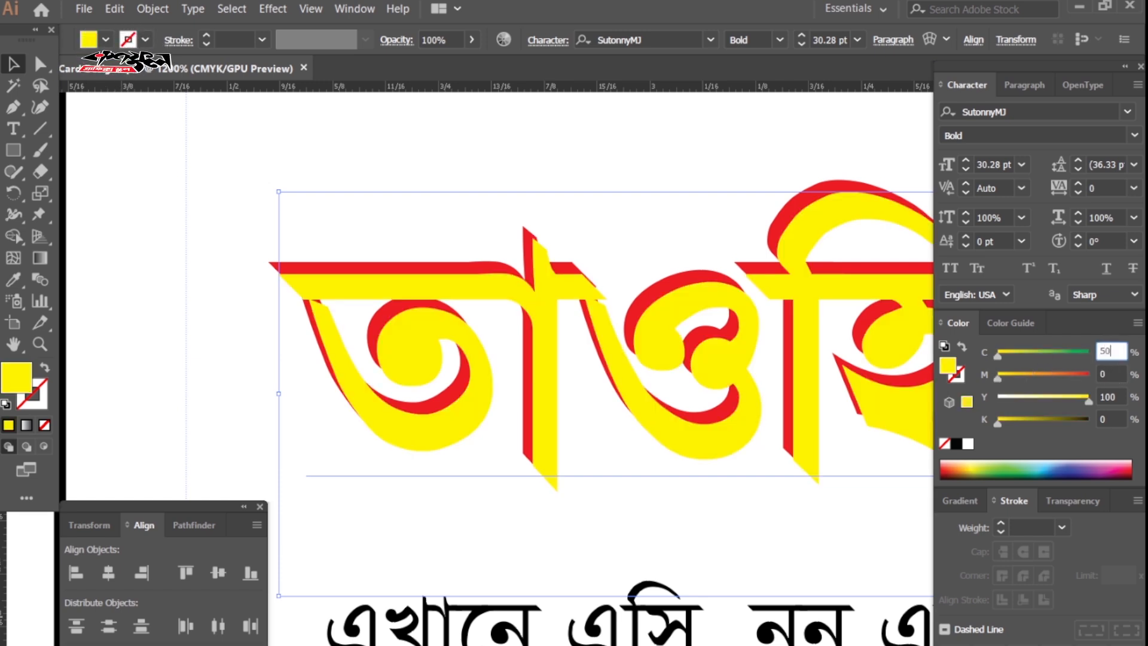
pyautogui.press('Return')
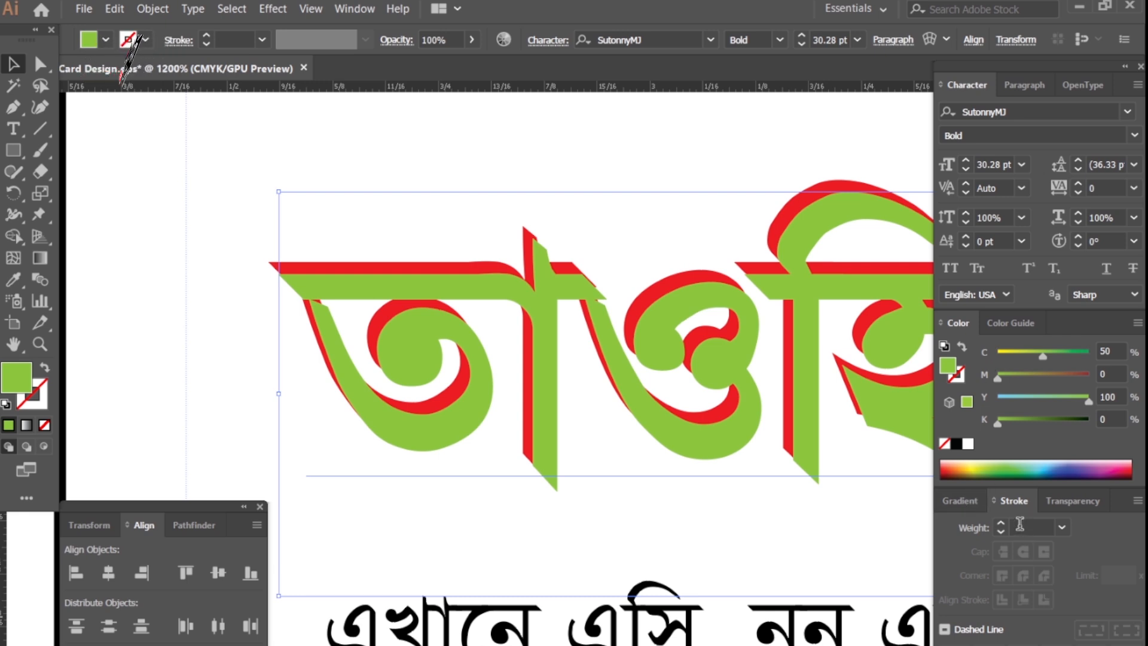
# Give the green title a 1 pt stroke matching its green fill.
pyautogui.click(1000, 524)
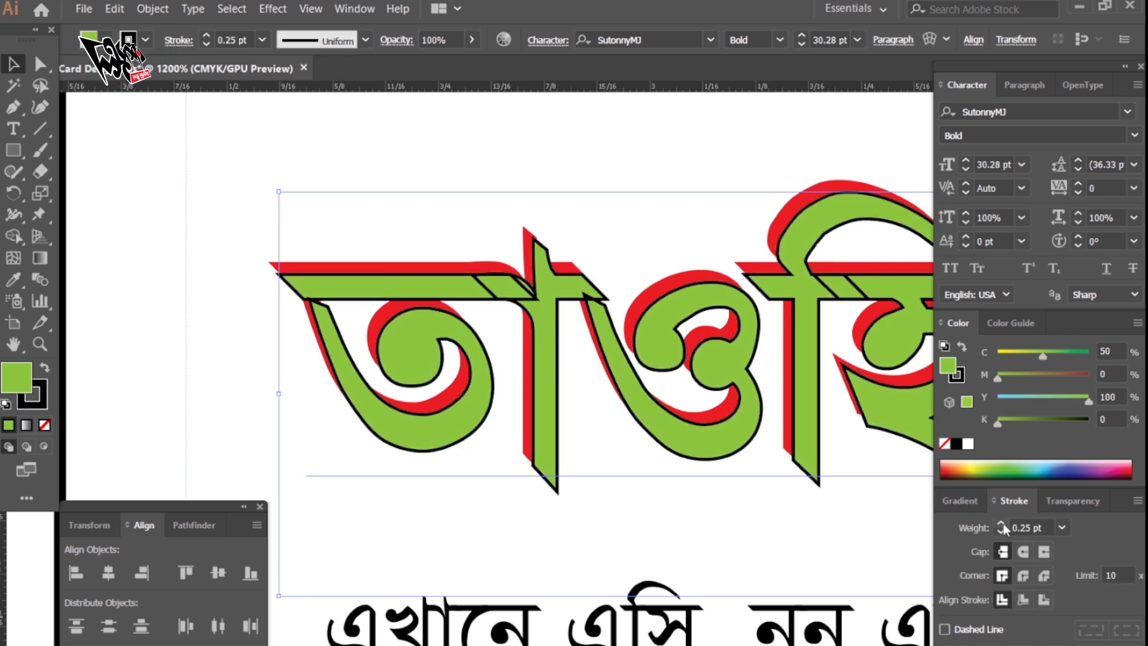
pyautogui.click(1001, 522)
pyautogui.click(1001, 521)
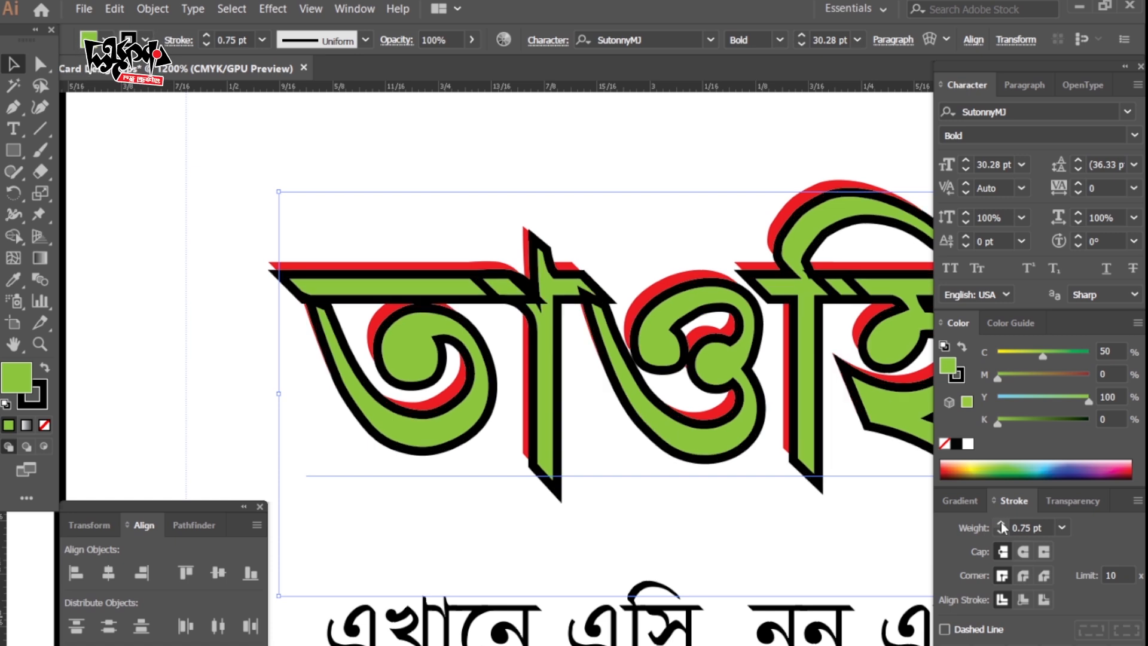
pyautogui.click(1000, 522)
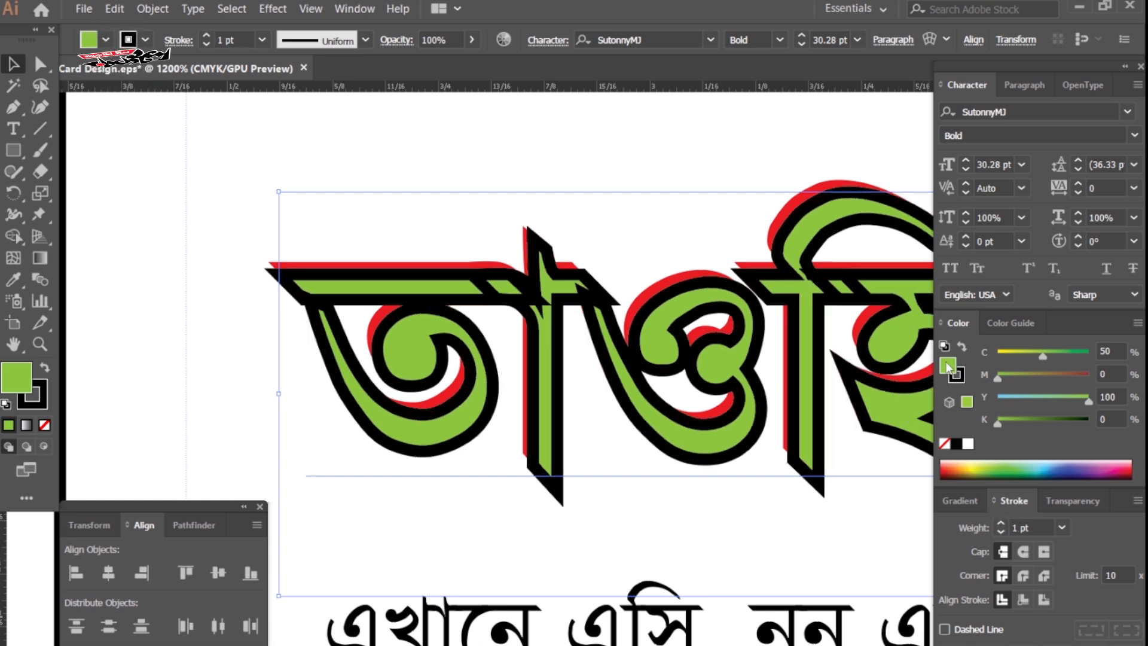
pyautogui.moveTo(947, 366); pyautogui.dragTo(964, 378)
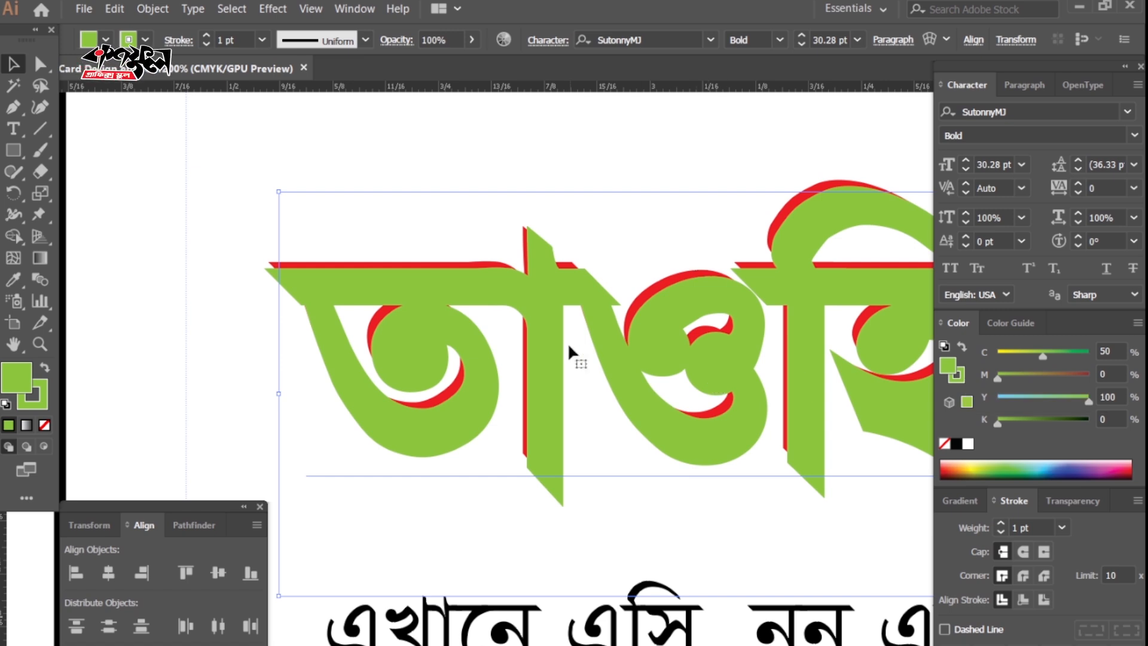
pyautogui.moveTo(557, 355); pyautogui.dragTo(512, 471)
pyautogui.hotkey('ctrl', 'z')
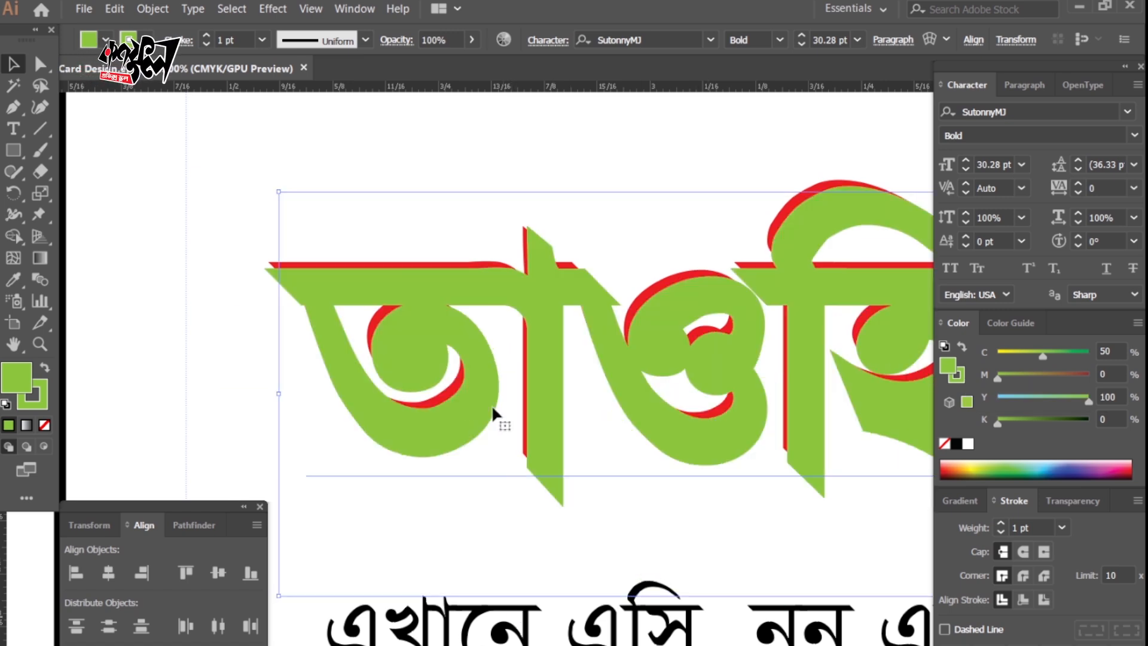
pyautogui.click(580, 217)
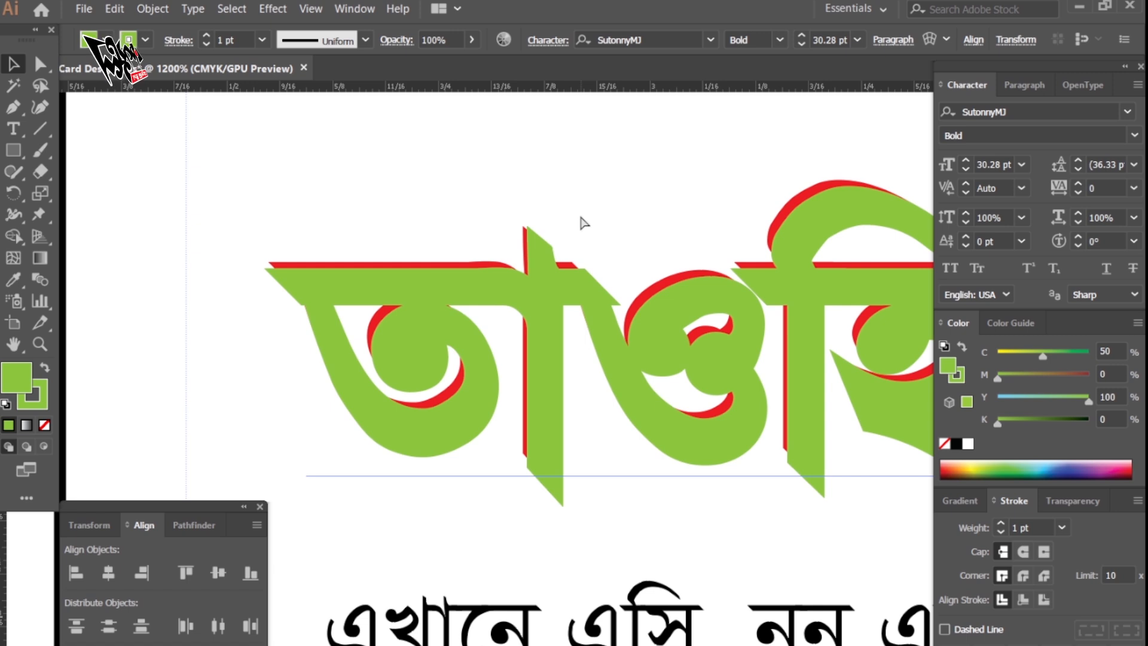
pyautogui.click(580, 215)
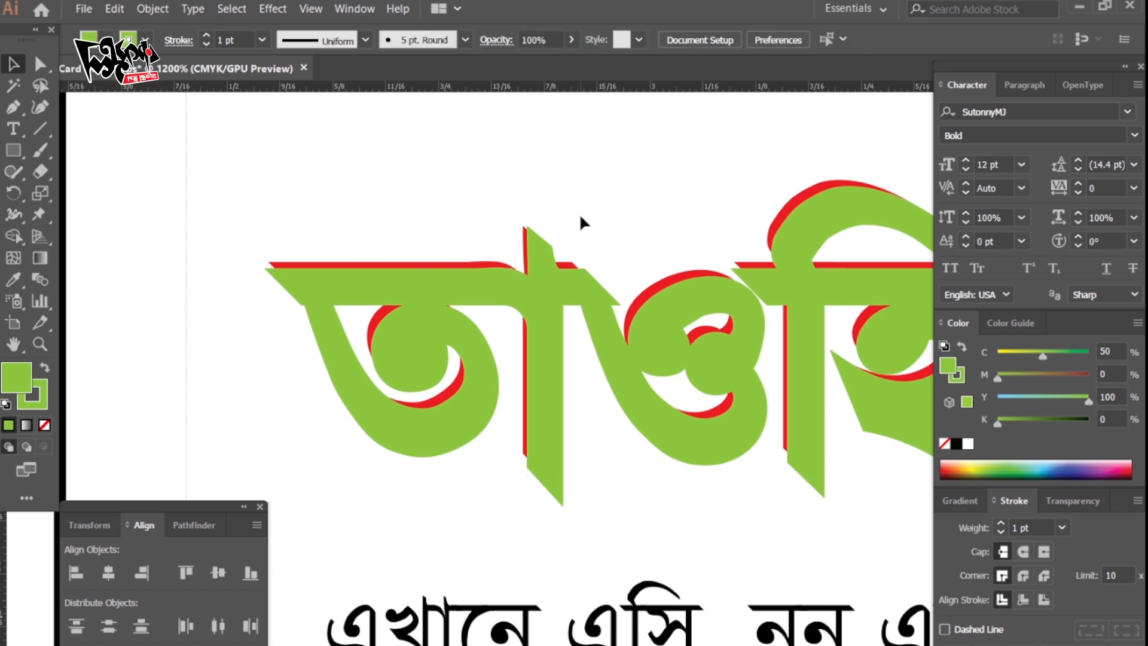
# Bring the red title copy to the front, above the green copy.
pyautogui.click(523, 357)
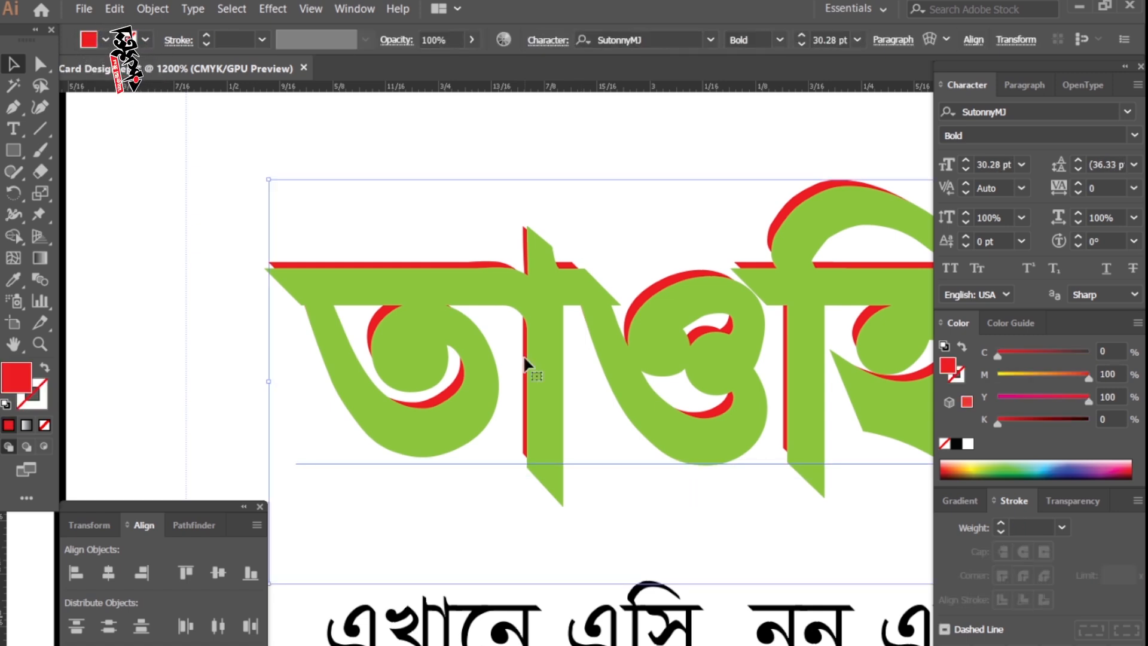
pyautogui.press('ctrl')
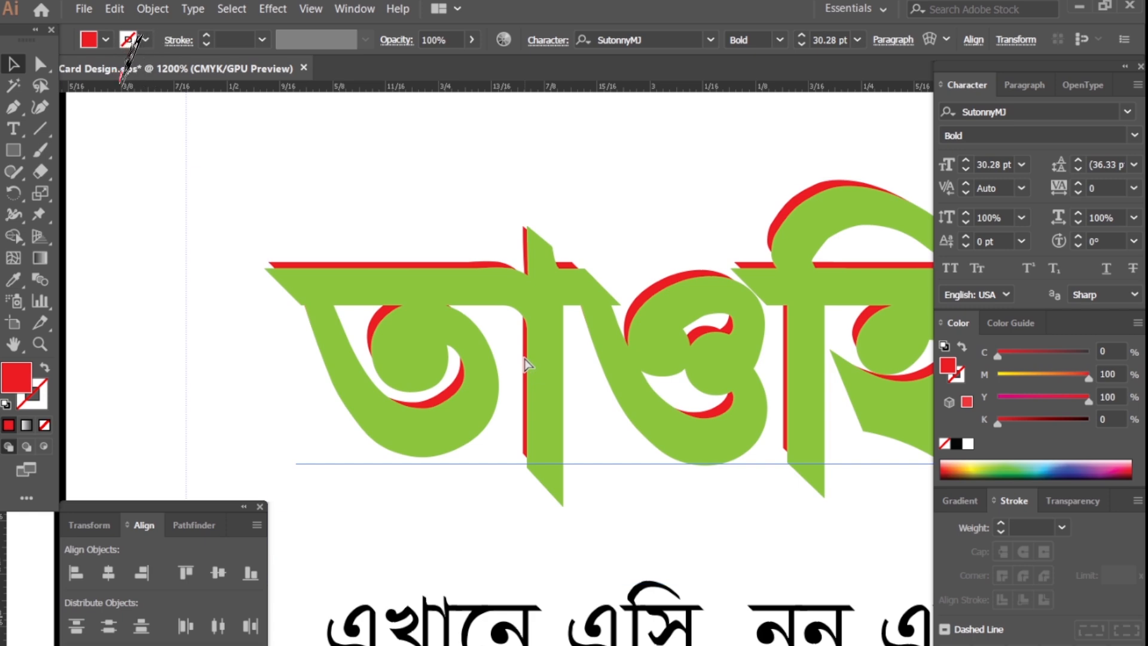
pyautogui.hotkey('ctrl', 'shift', ']')
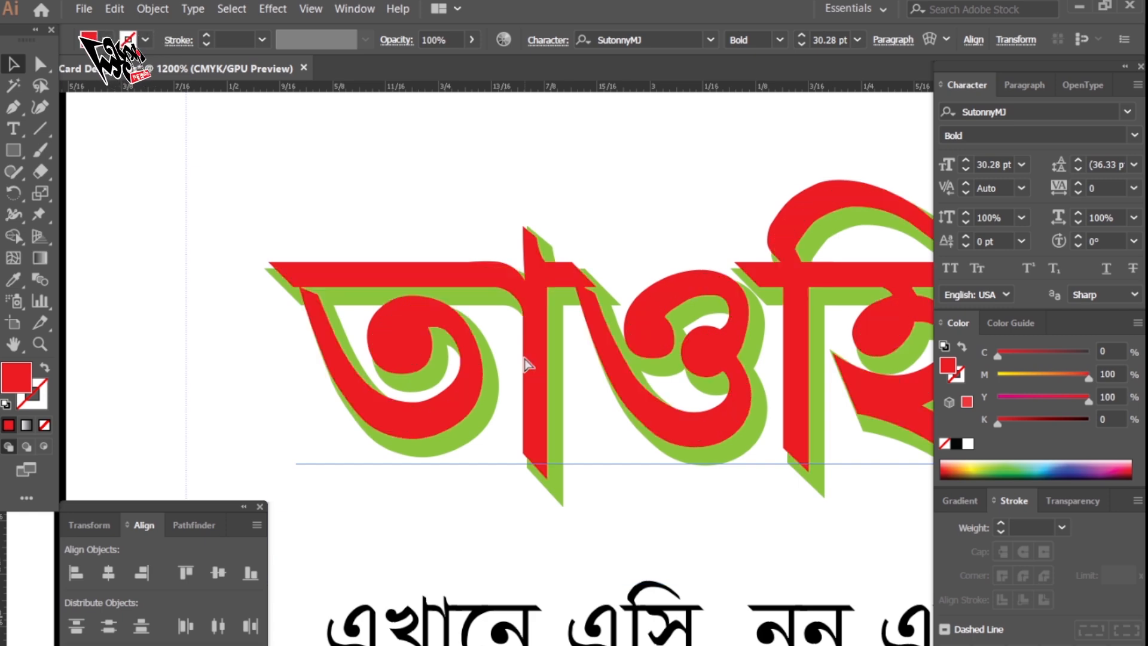
# Zoom in on the headline's left part and test-move it to check the shadow offset.
pyautogui.press('Tab')
pyautogui.hotkey('ctrl', '-')
pyautogui.hotkey('ctrl', '-')
pyautogui.hotkey('ctrl', '-')
pyautogui.hotkey('ctrl', '-')
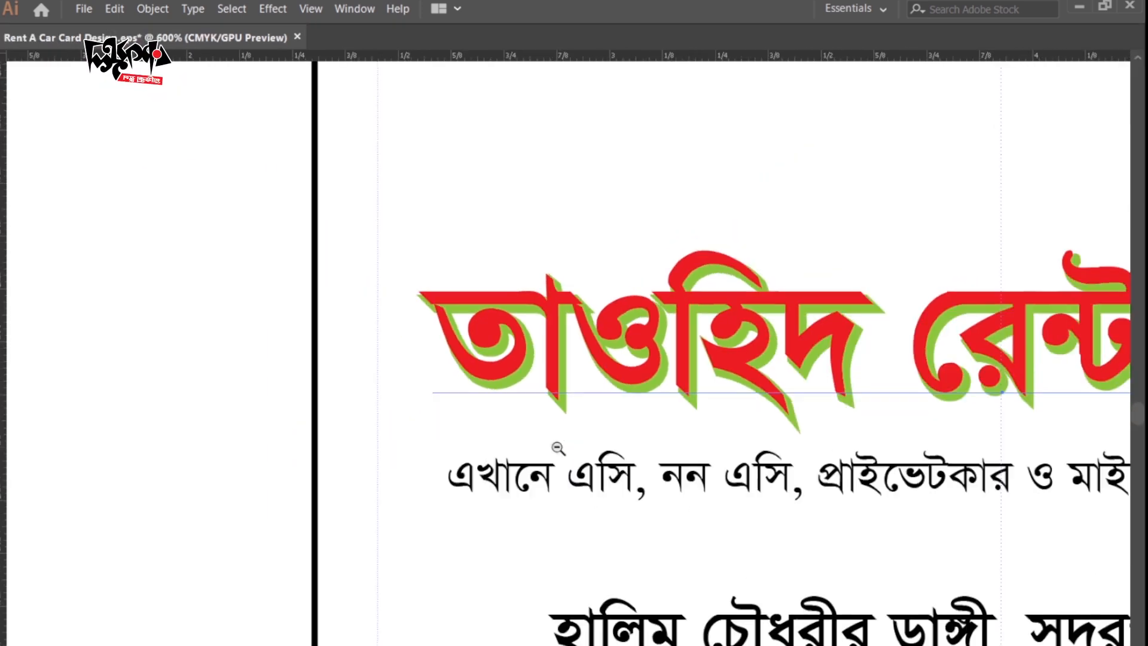
pyautogui.moveTo(897, 644); pyautogui.dragTo(777, 637)
pyautogui.keyDown('ctrl'); pyautogui.click(472, 339); pyautogui.keyUp('ctrl')
pyautogui.keyDown('ctrl'); pyautogui.click(464, 370); pyautogui.keyUp('ctrl')
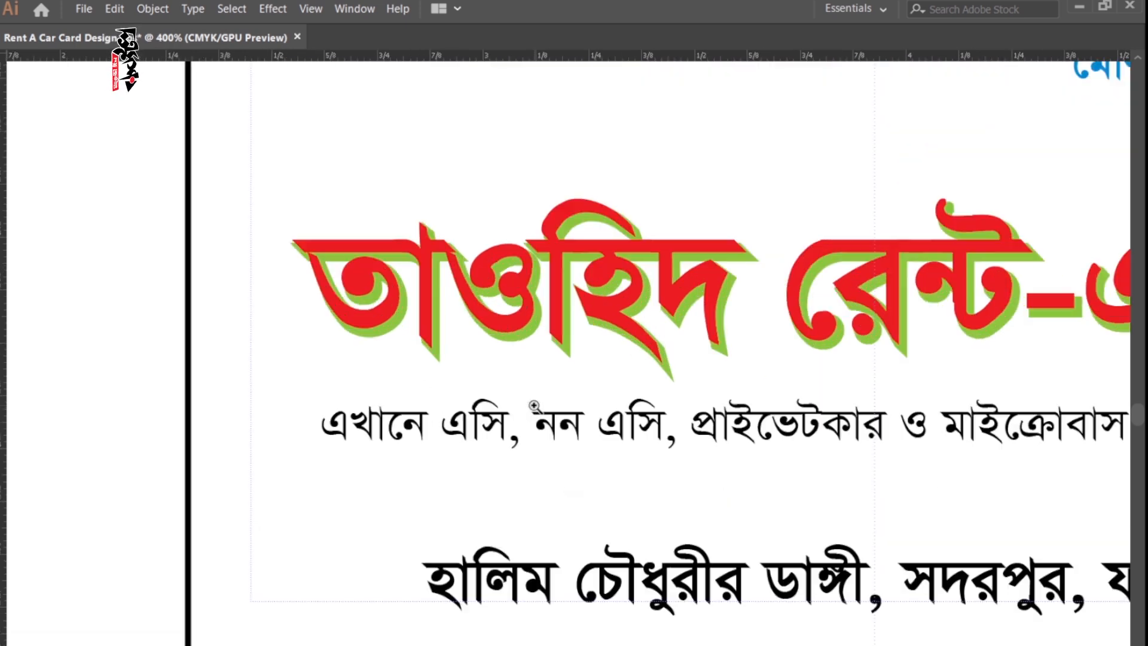
pyautogui.keyDown('ctrl'); pyautogui.click(441, 328); pyautogui.keyUp('ctrl')
pyautogui.moveTo(441, 308); pyautogui.dragTo(384, 365)
pyautogui.hotkey('ctrl', 'z')
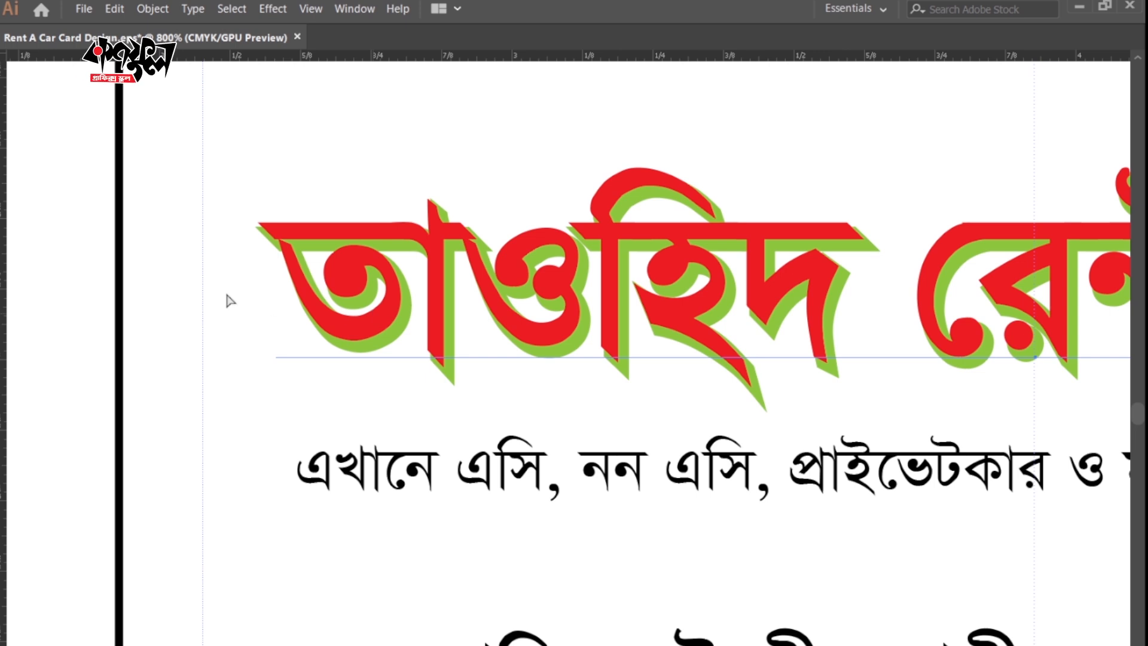
pyautogui.click(18, 246)
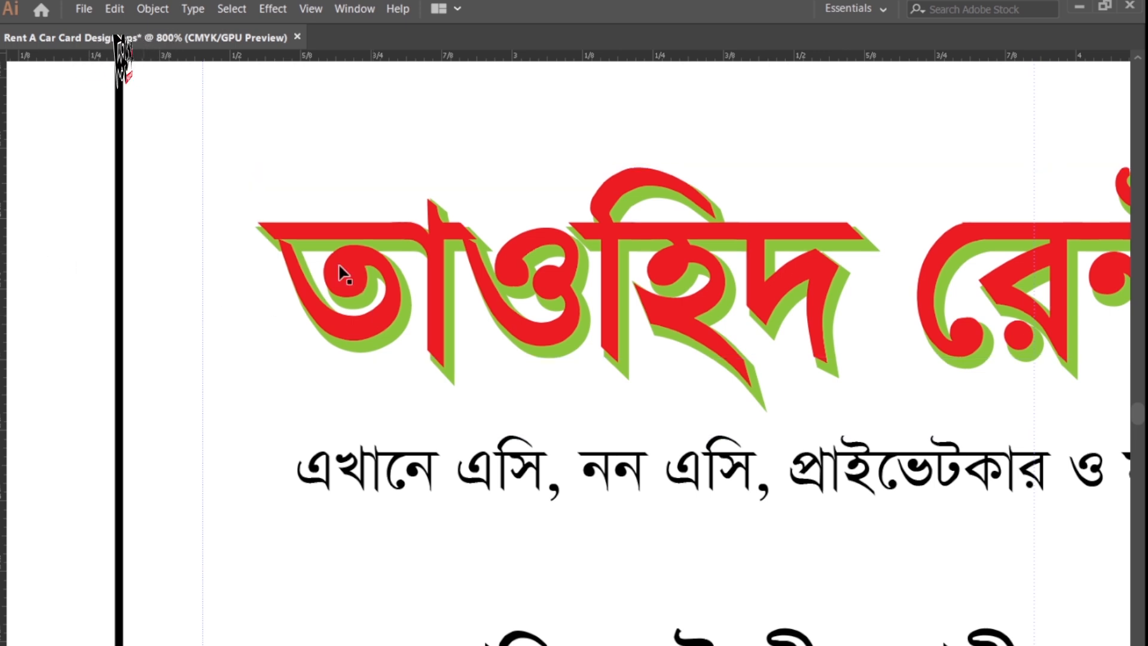
pyautogui.moveTo(341, 269); pyautogui.dragTo(282, 379)
# Undo the trial headline moves after inspecting its stacked layers.
pyautogui.hotkey('ctrl', 'z')
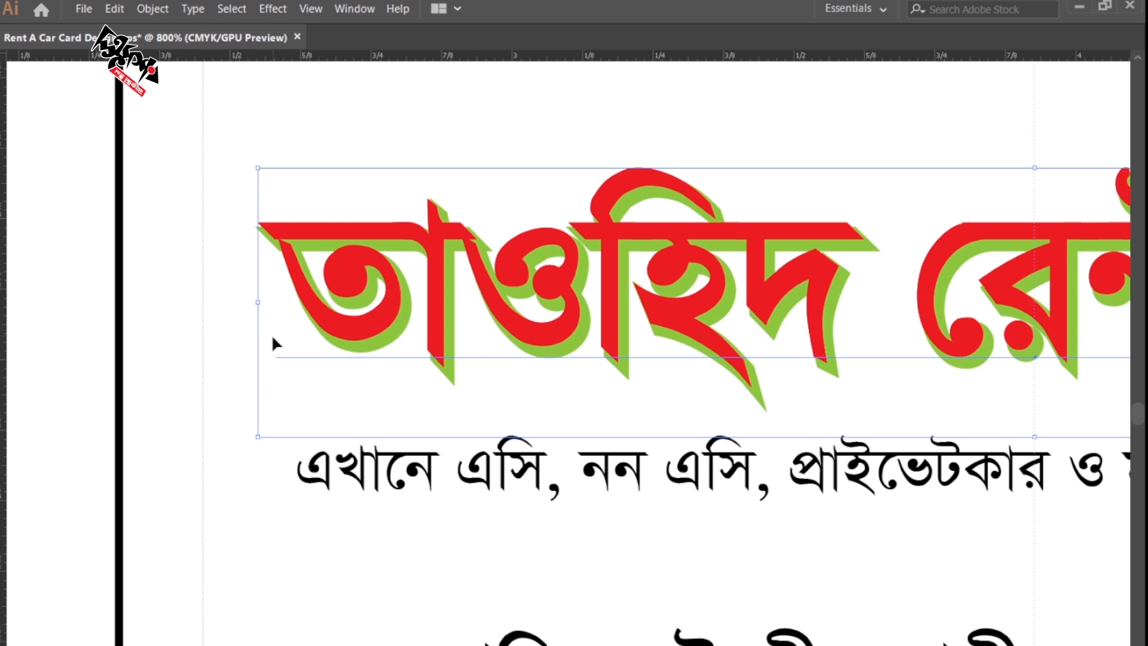
pyautogui.press('a')
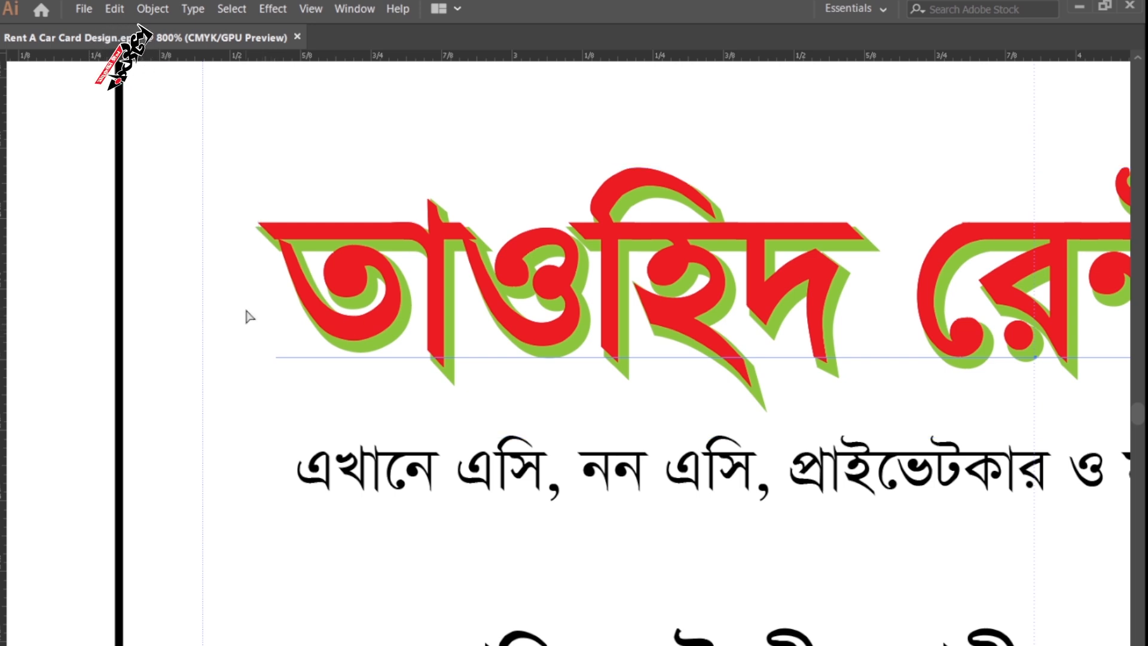
pyautogui.click(78, 264)
pyautogui.moveTo(366, 270); pyautogui.dragTo(291, 363)
pyautogui.hotkey('ctrl', 'z')
pyautogui.press('v')
pyautogui.press('Tab')
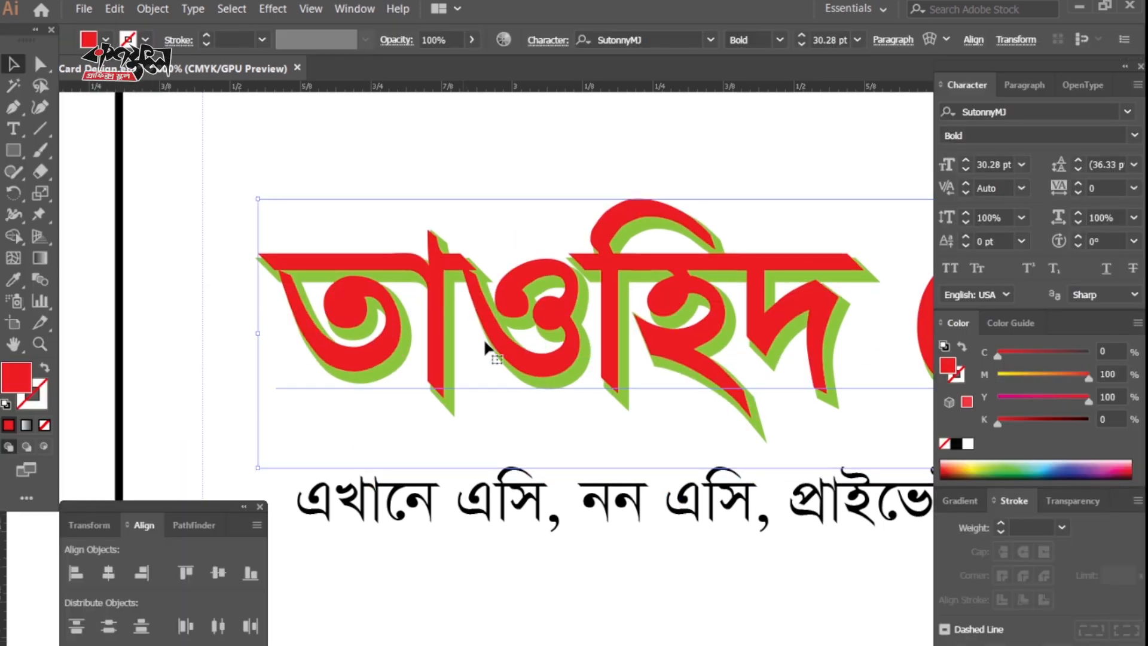
# Make the title copy white in fill and stroke with round joins and caps.
pyautogui.click(968, 443)
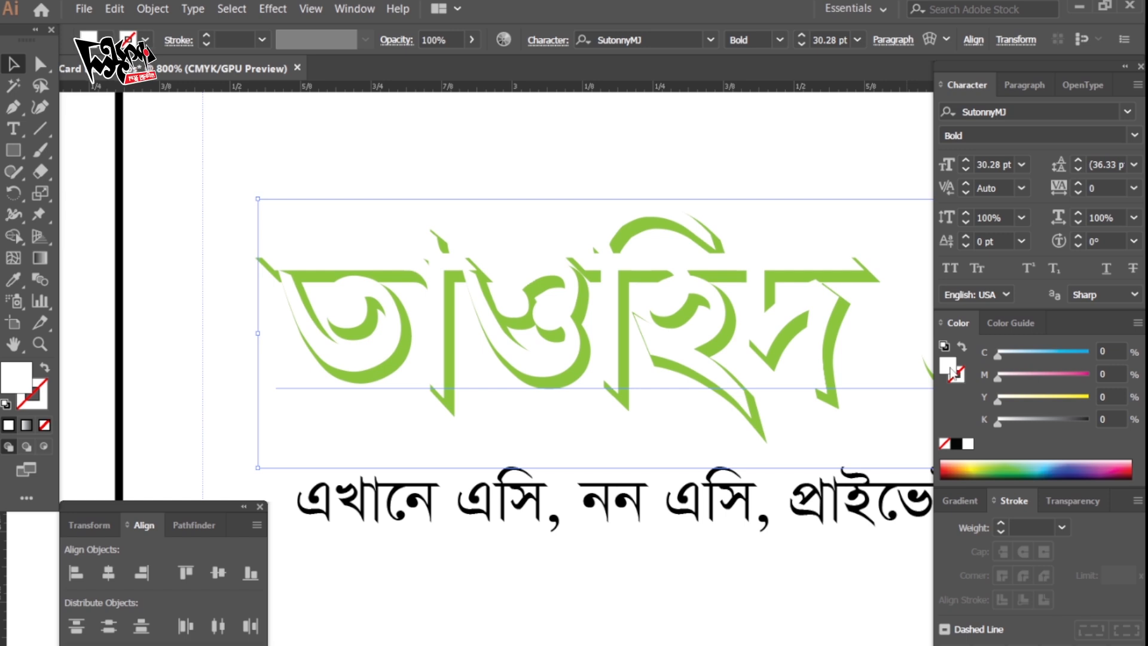
pyautogui.moveTo(951, 368); pyautogui.dragTo(961, 377)
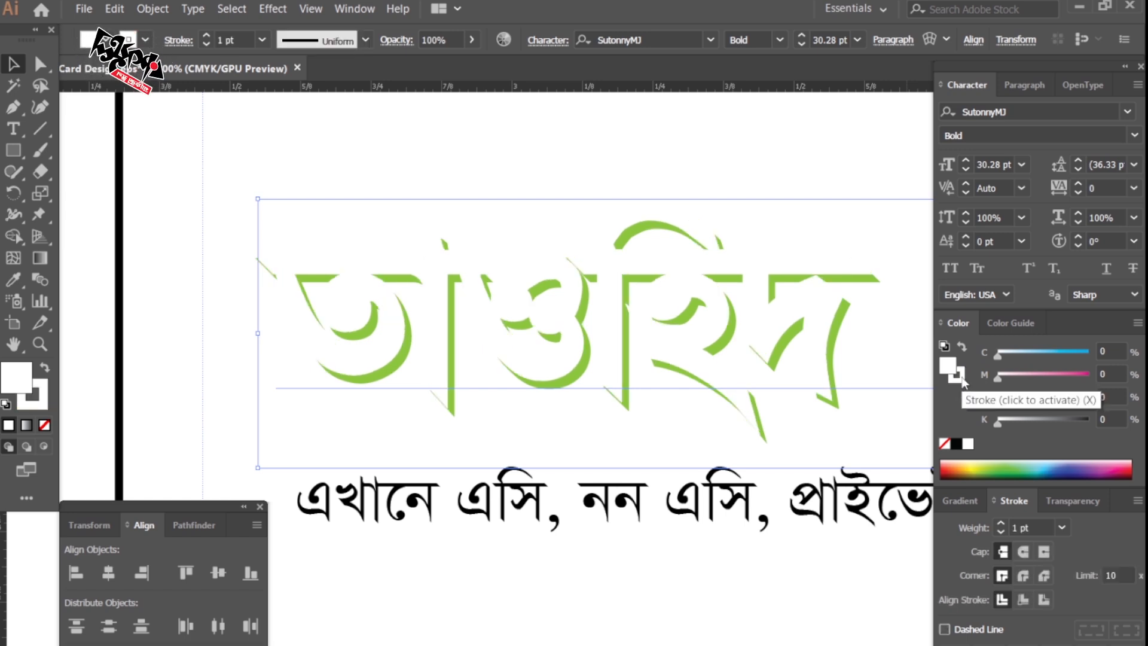
pyautogui.click(1024, 576)
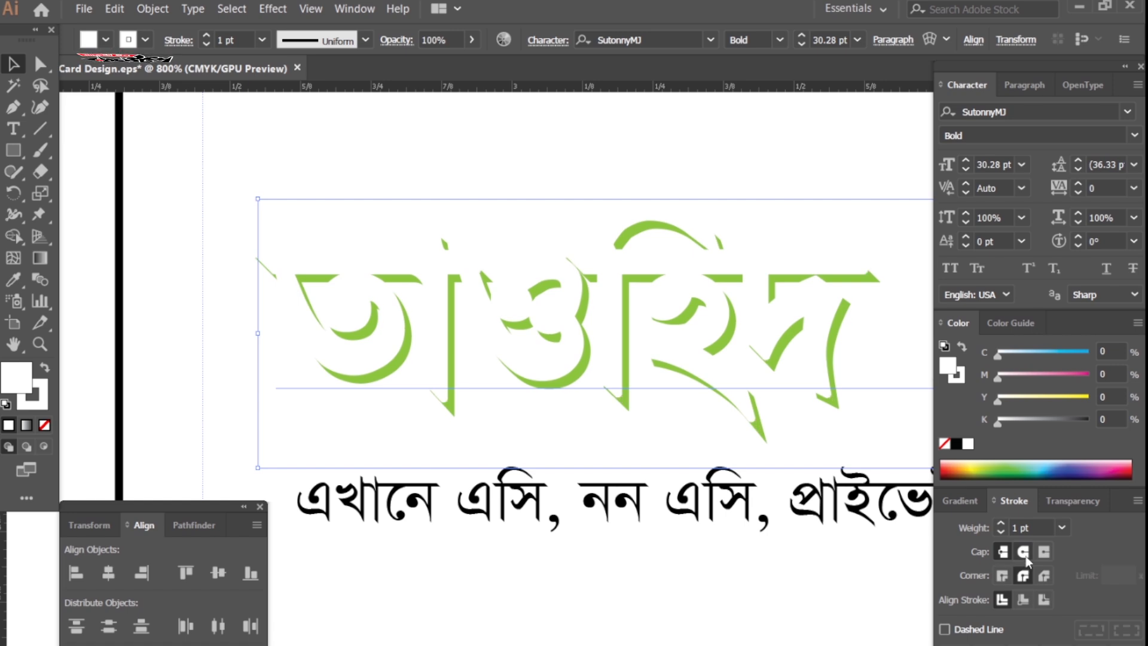
pyautogui.click(1024, 553)
pyautogui.click(1024, 553)
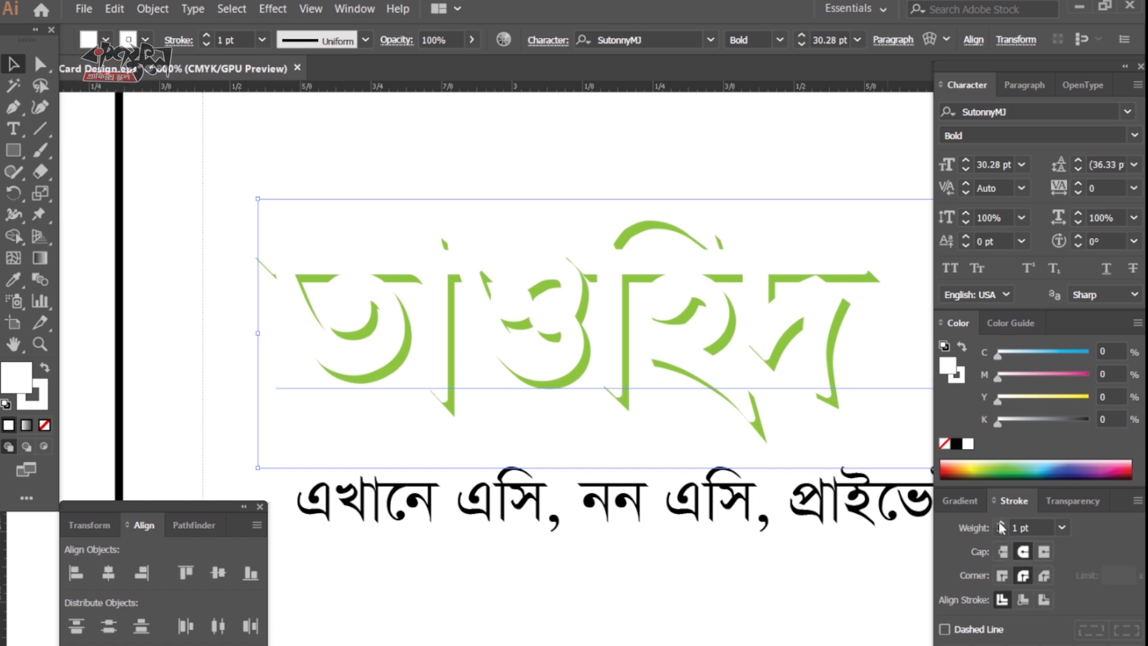
# Paste the red title in front of the white outline copy.
pyautogui.click(159, 253)
pyautogui.press('Tab')
pyautogui.press('z')
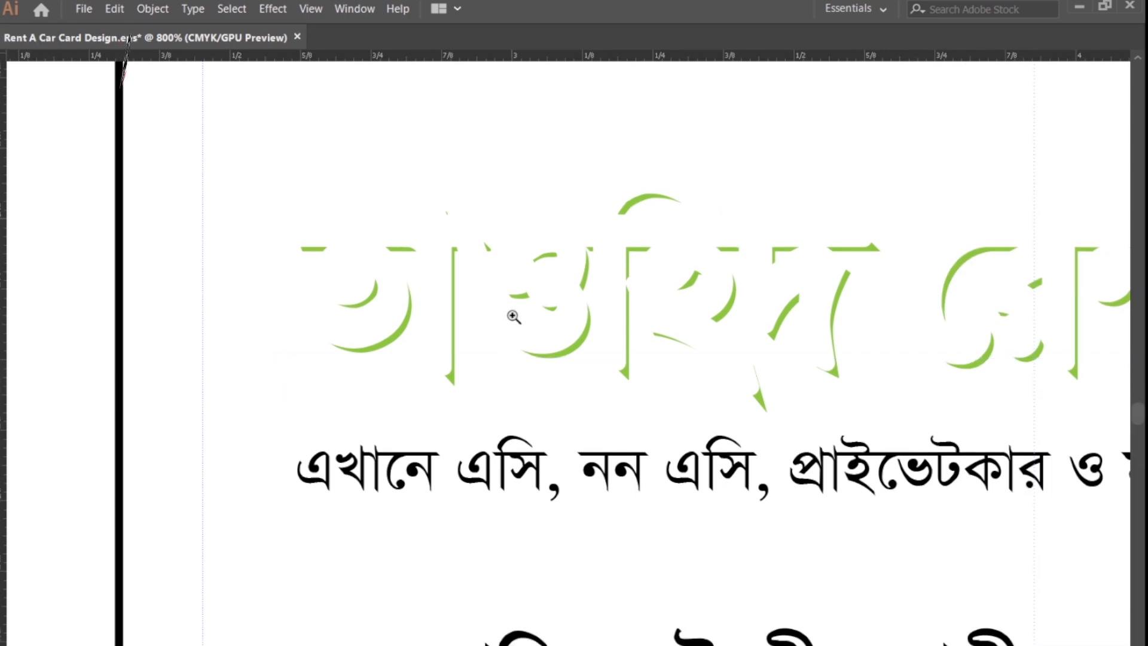
pyautogui.press('Tab')
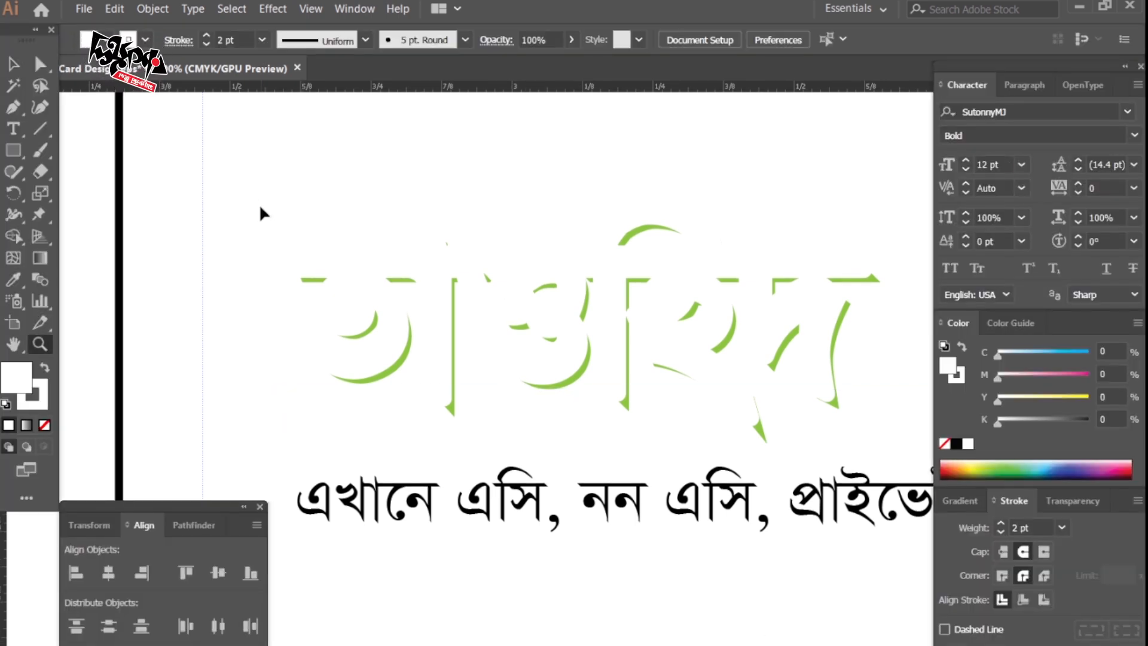
pyautogui.hotkey('ctrl', 'f')
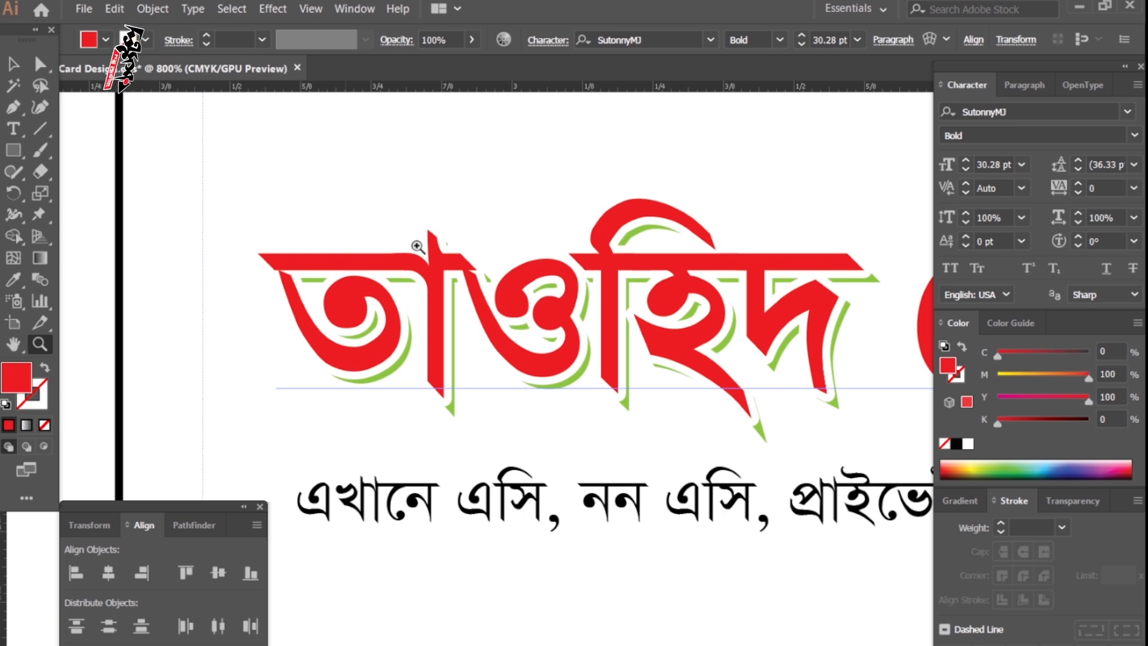
pyautogui.press('Tab')
pyautogui.hotkey('ctrl', '0')
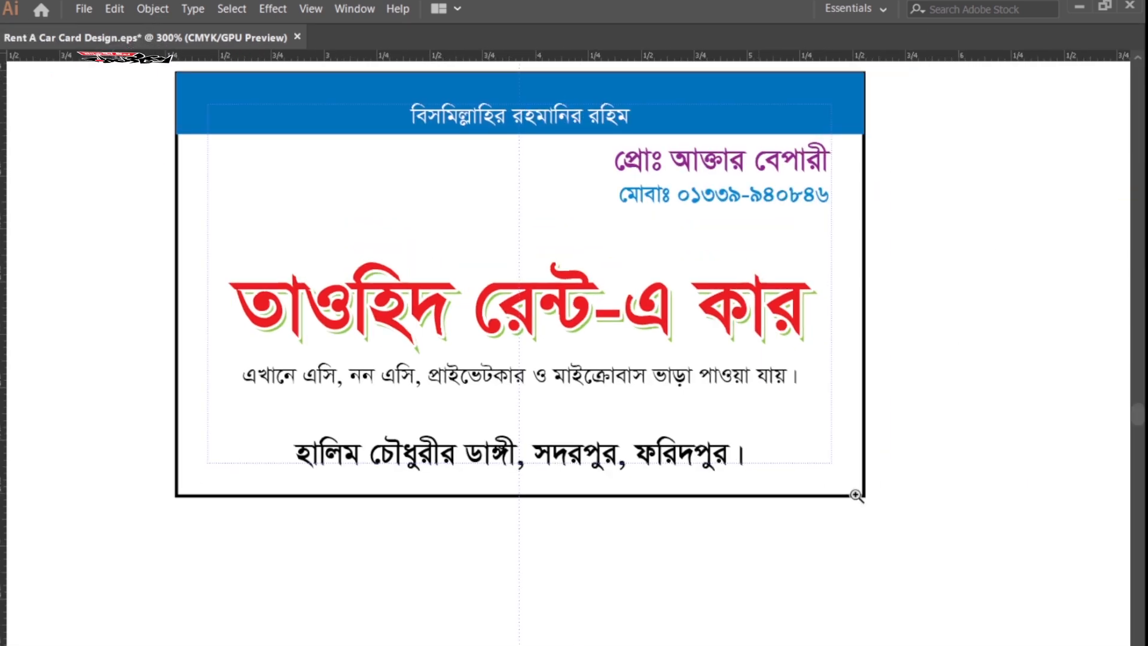
# Alt-drag a copy of the top blue banner down and align it to the card's bottom edge.
pyautogui.click(686, 141)
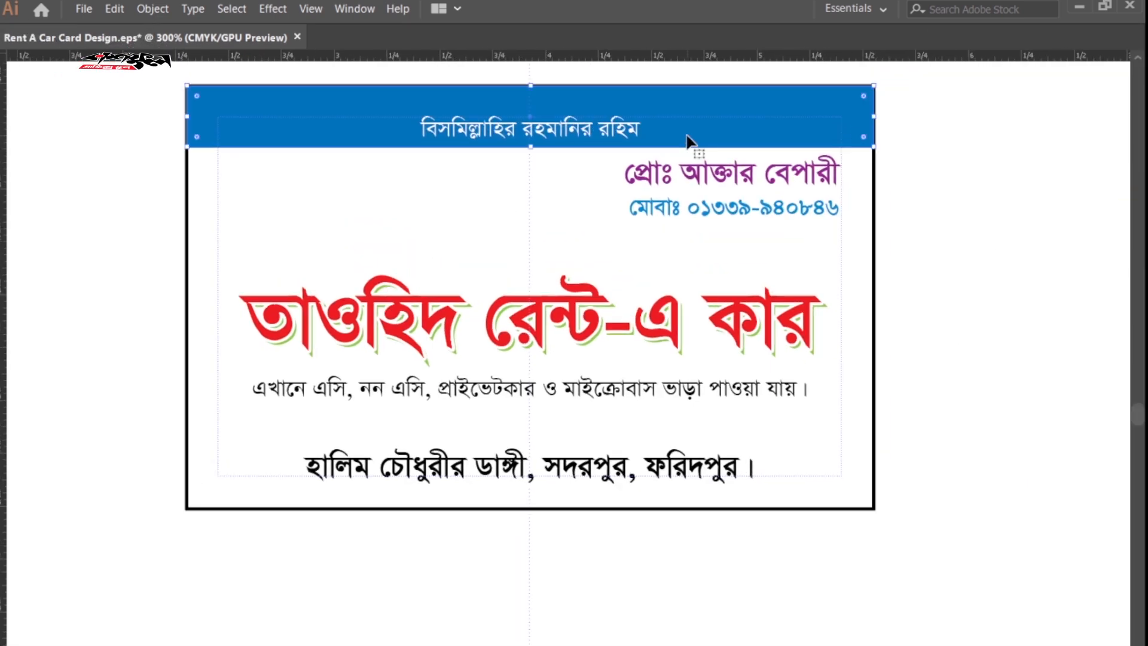
pyautogui.moveTo(687, 140); pyautogui.dragTo(686, 220)
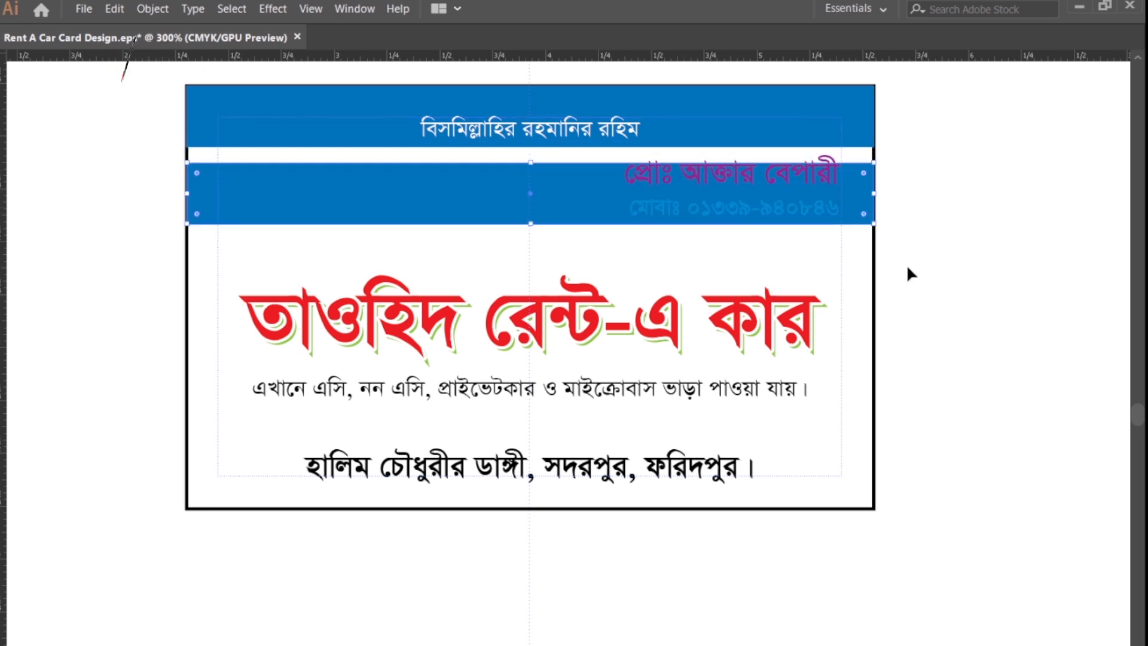
pyautogui.click(874, 258)
pyautogui.press('Tab')
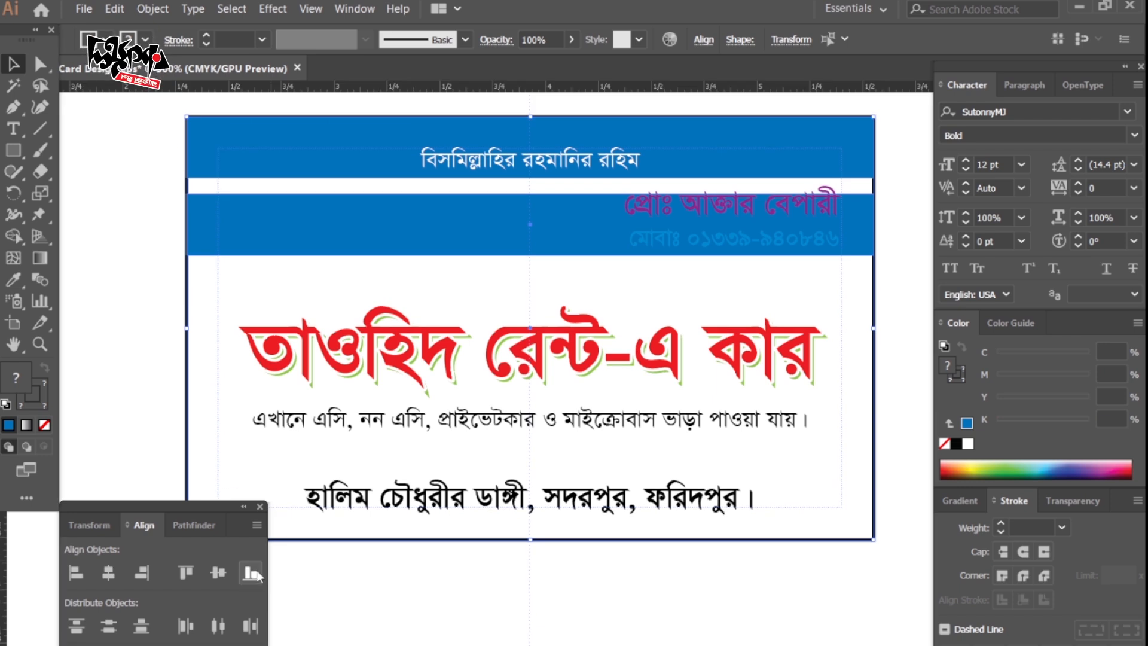
pyautogui.click(251, 574)
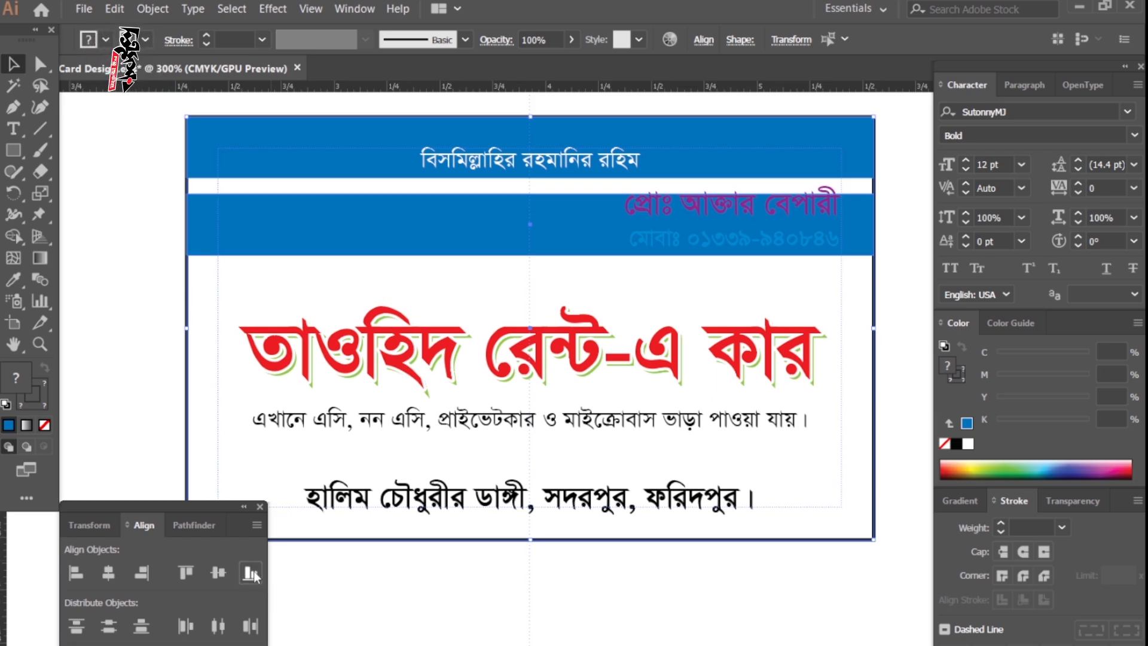
pyautogui.hotkey('ctrl', 'shift', 'a')
# Raise the bottom band's top edge slightly and make the address line white.
pyautogui.click(822, 489)
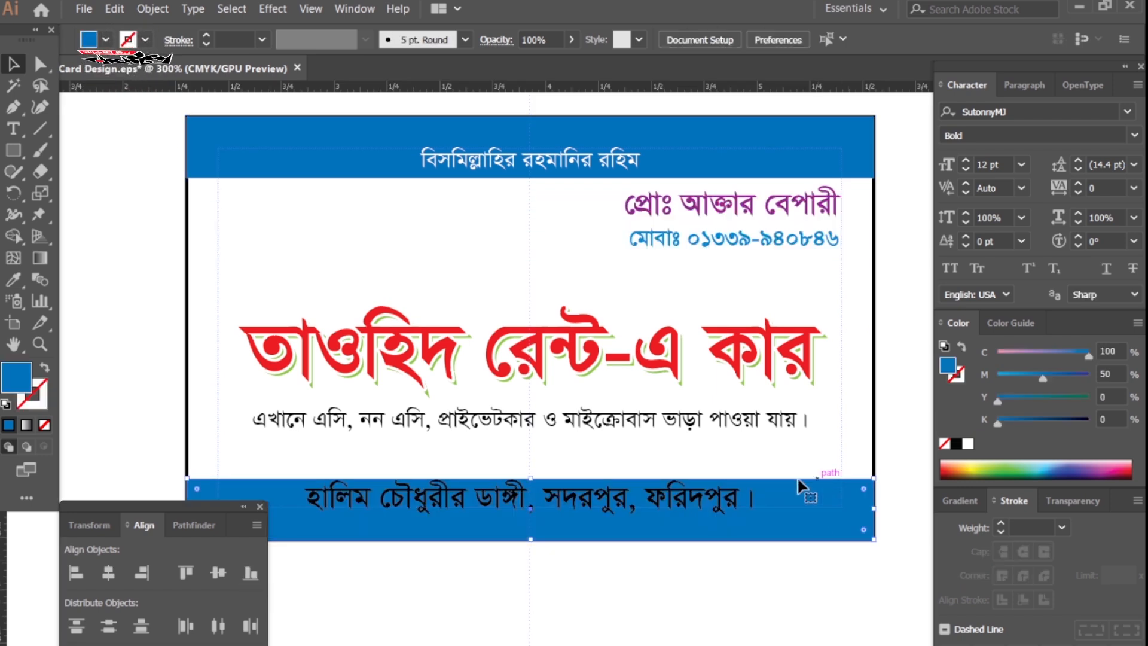
pyautogui.moveTo(534, 479); pyautogui.dragTo(533, 473)
pyautogui.click(744, 508)
pyautogui.click(688, 571)
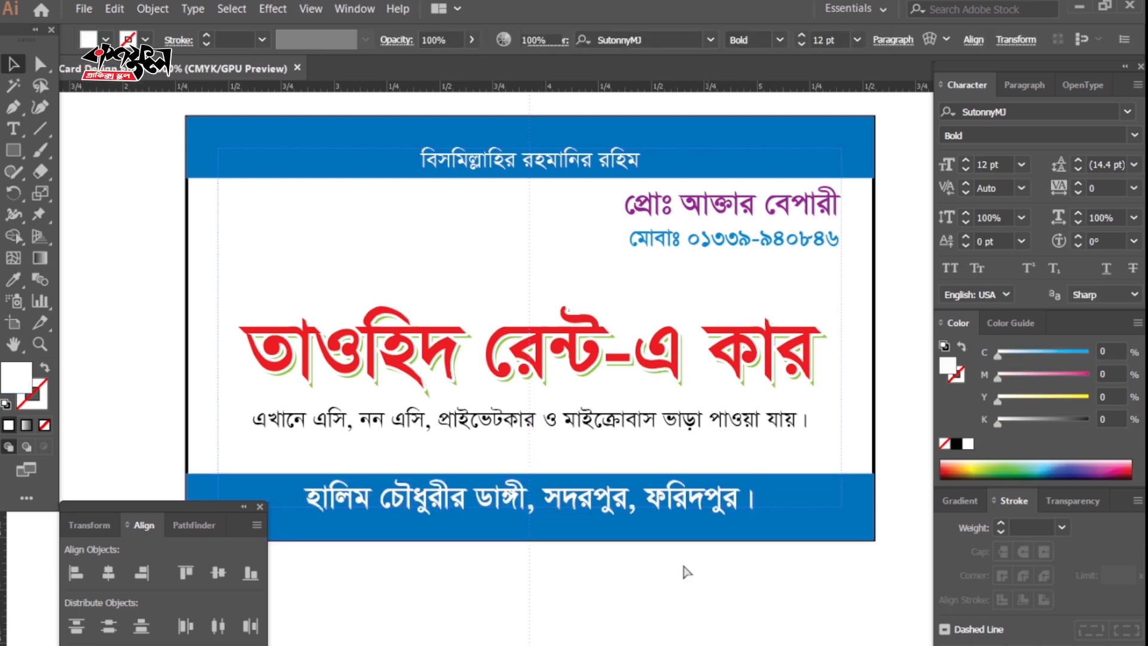
pyautogui.press('Tab')
# Select the title's stacked layers with the Direct Selection tool.
pyautogui.press('z')
pyautogui.hotkey('ctrl', '-')
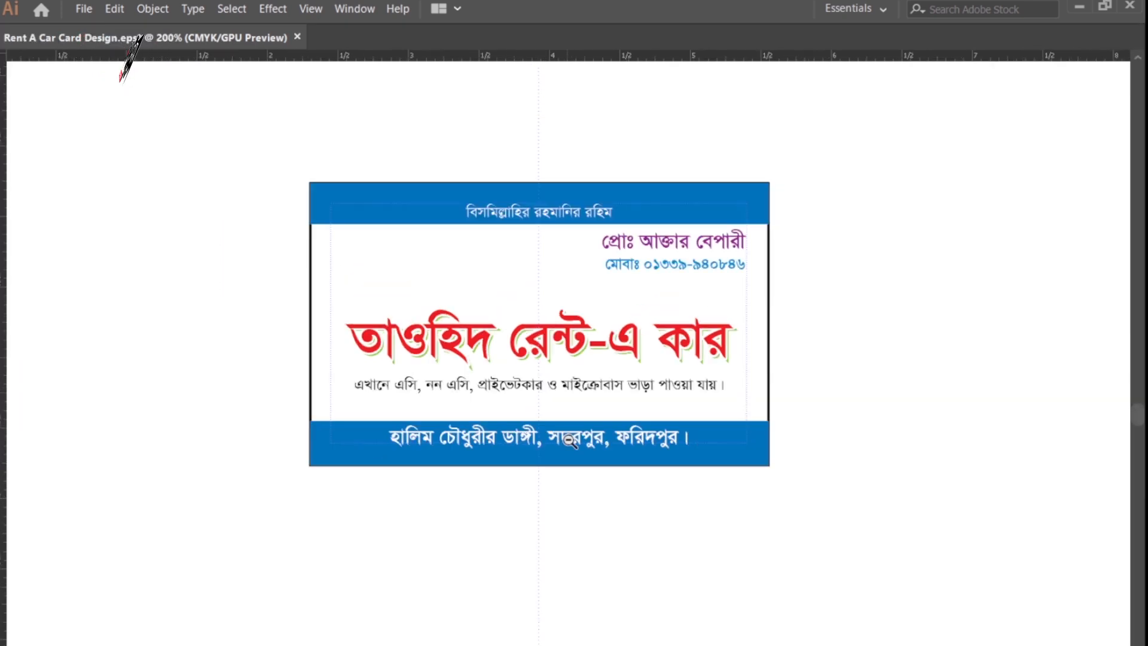
pyautogui.hotkey('ctrl', '+')
pyautogui.hotkey('ctrl', '+')
pyautogui.moveTo(866, 255); pyautogui.dragTo(811, 359)
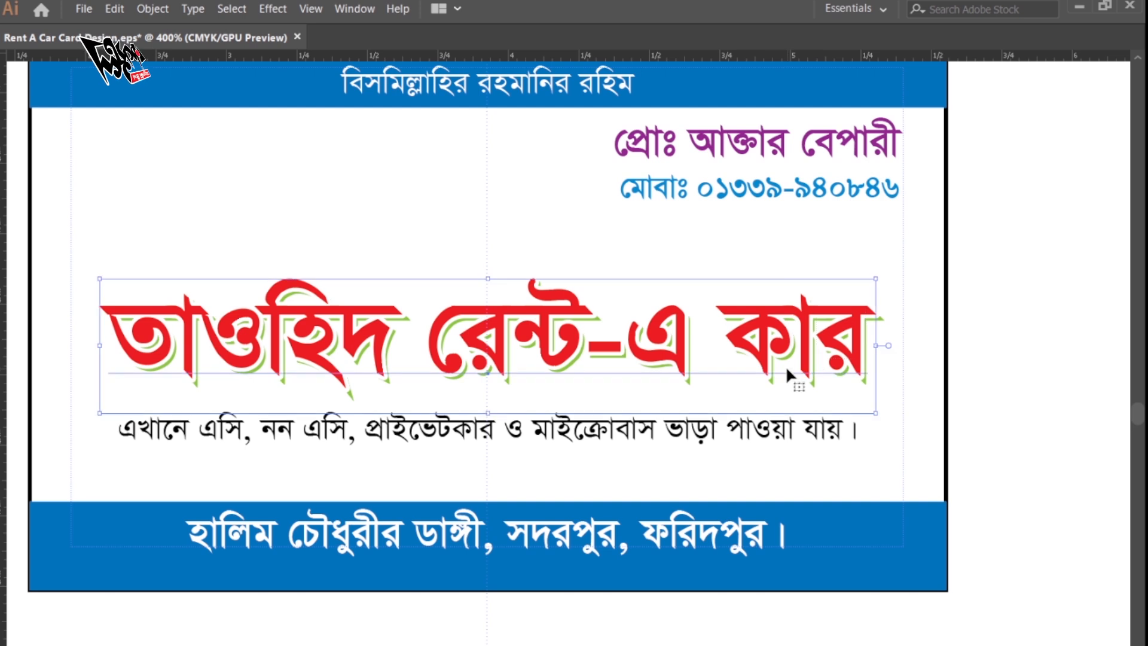
pyautogui.press('a')
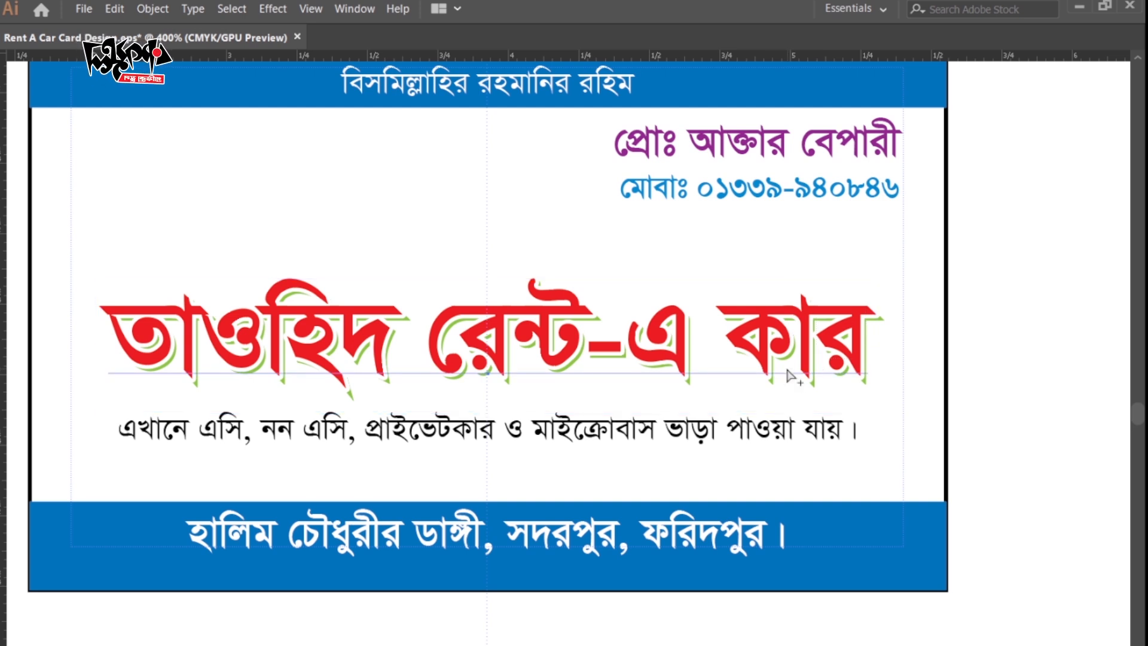
pyautogui.keyDown('alt'); pyautogui.click(787, 369); pyautogui.keyUp('alt')
pyautogui.press('v')
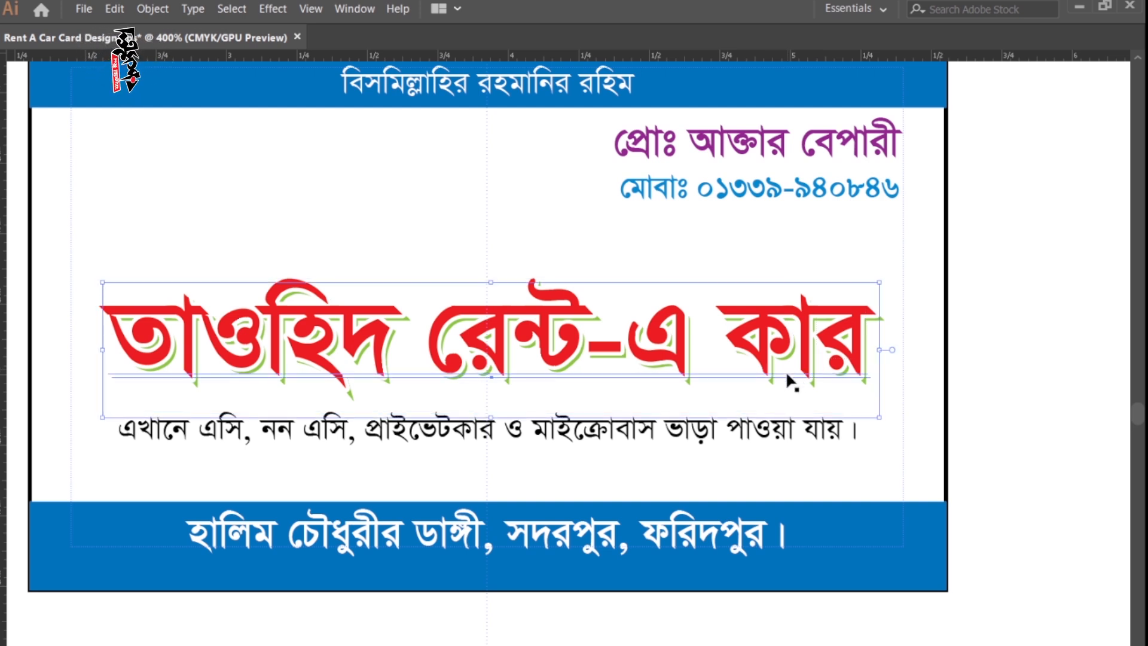
pyautogui.press('a')
# Test-move the red title off its shadow, then undo the move.
pyautogui.click(1046, 378)
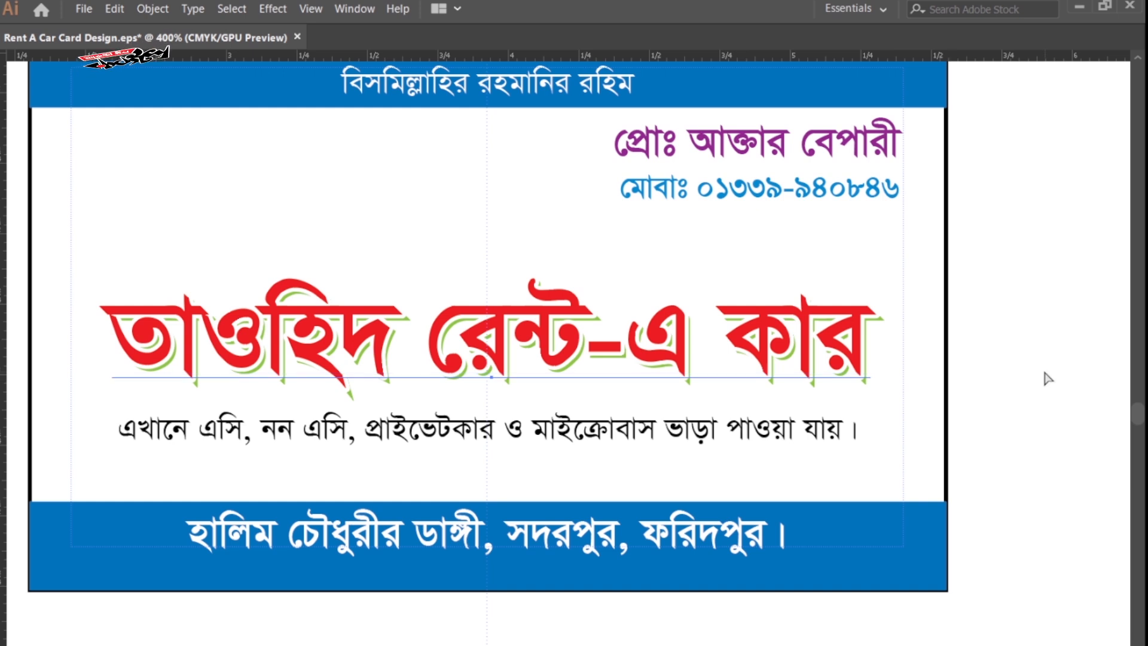
pyautogui.click(794, 353)
pyautogui.moveTo(795, 357); pyautogui.dragTo(639, 403)
pyautogui.hotkey('ctrl', 'z')
pyautogui.click(1016, 319)
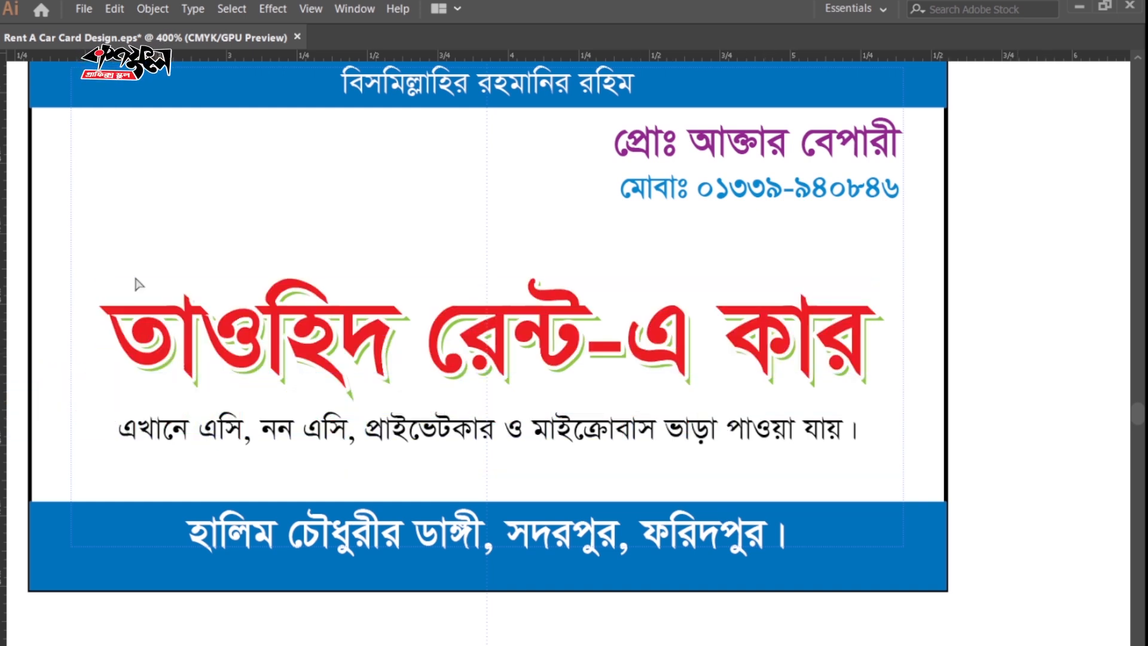
pyautogui.moveTo(131, 297); pyautogui.dragTo(328, 294)
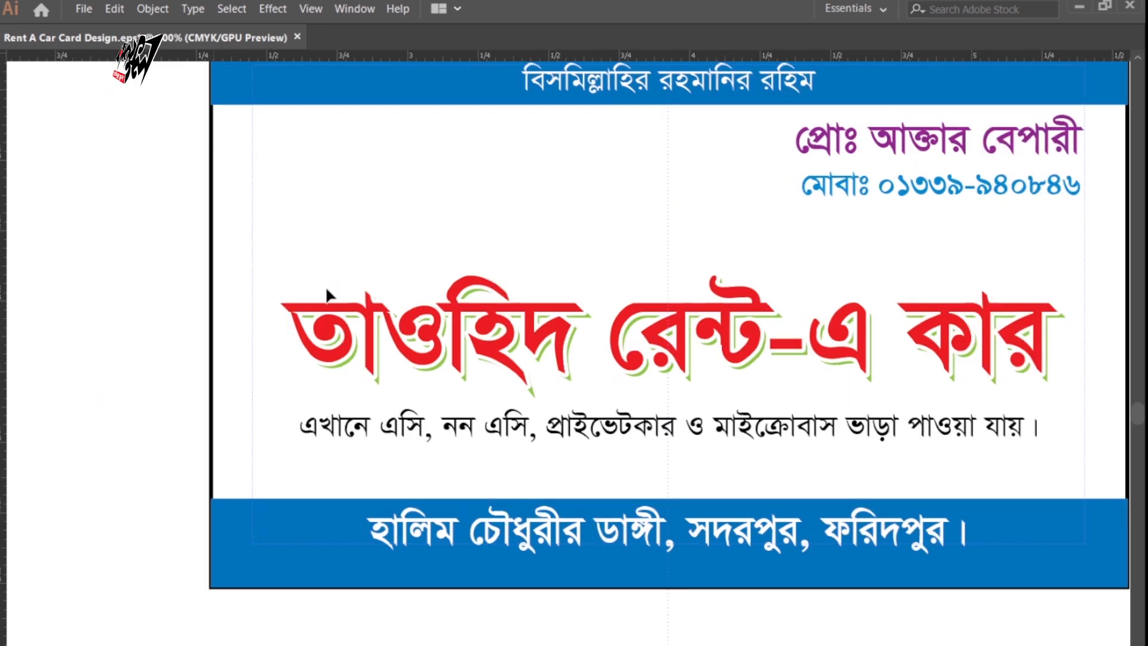
pyautogui.click(327, 294)
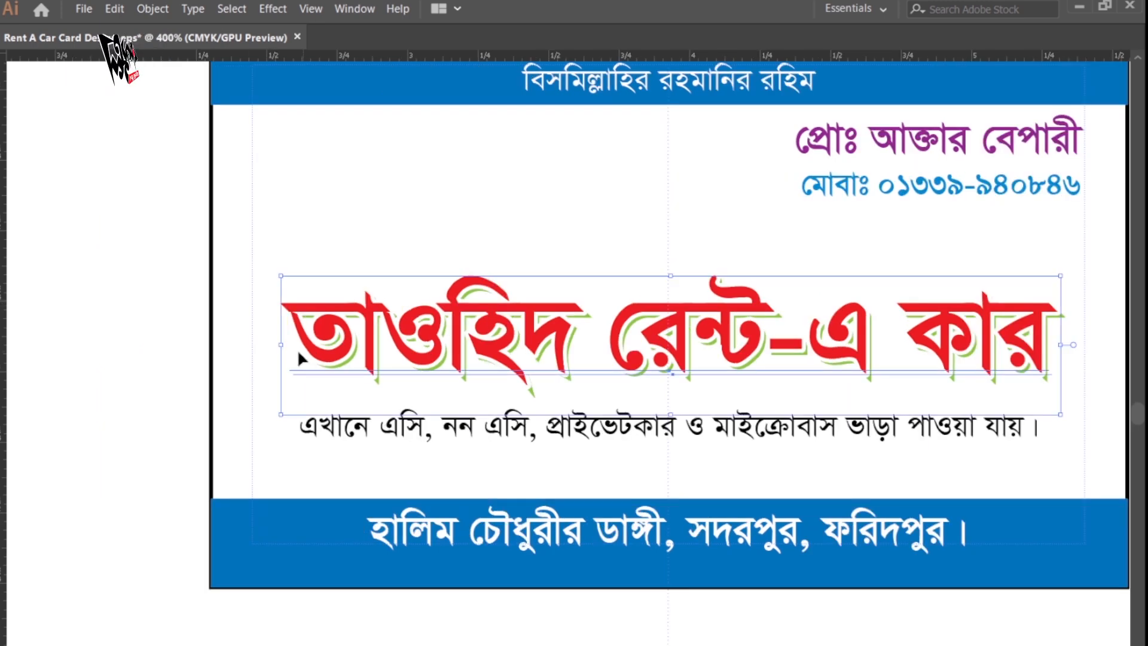
pyautogui.click(244, 319)
# Stretch the red title taller and nudge it about 0.04 in lower.
pyautogui.press('Tab')
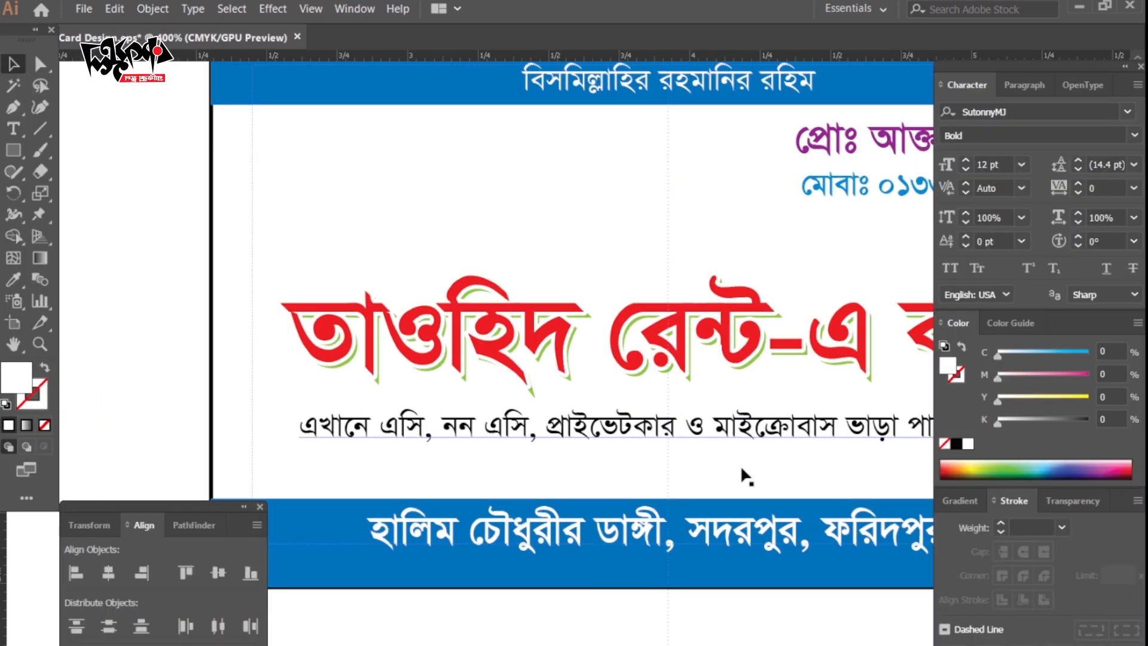
pyautogui.press('Tab')
pyautogui.moveTo(732, 444); pyautogui.dragTo(644, 432)
pyautogui.click(629, 325)
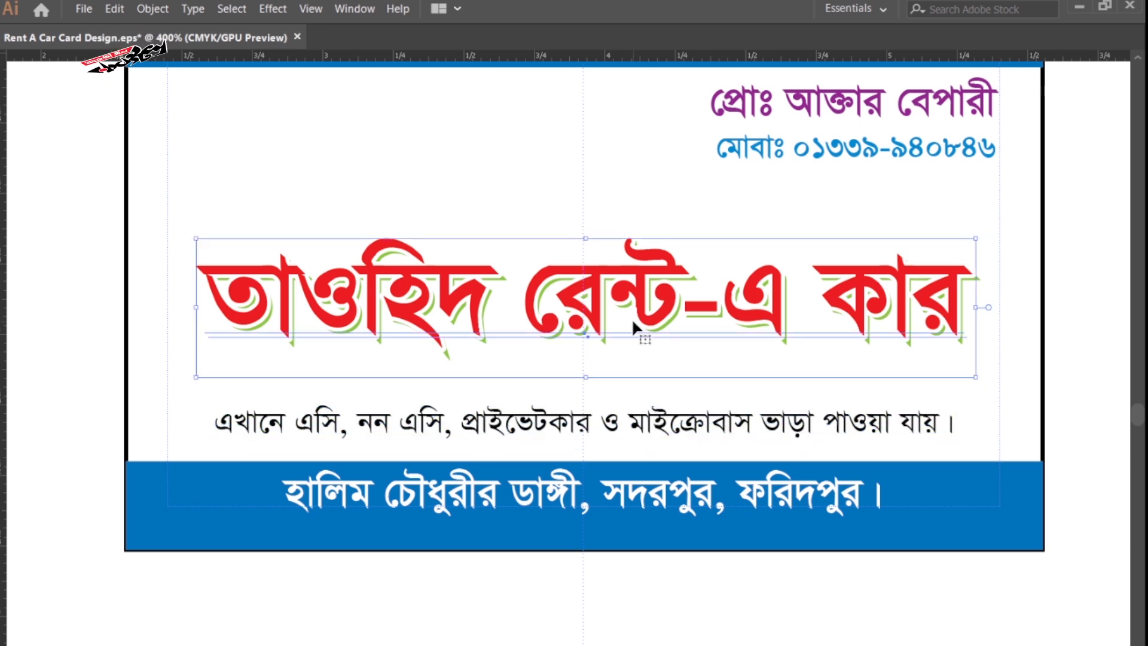
pyautogui.moveTo(586, 377); pyautogui.dragTo(587, 418)
pyautogui.press('Tab')
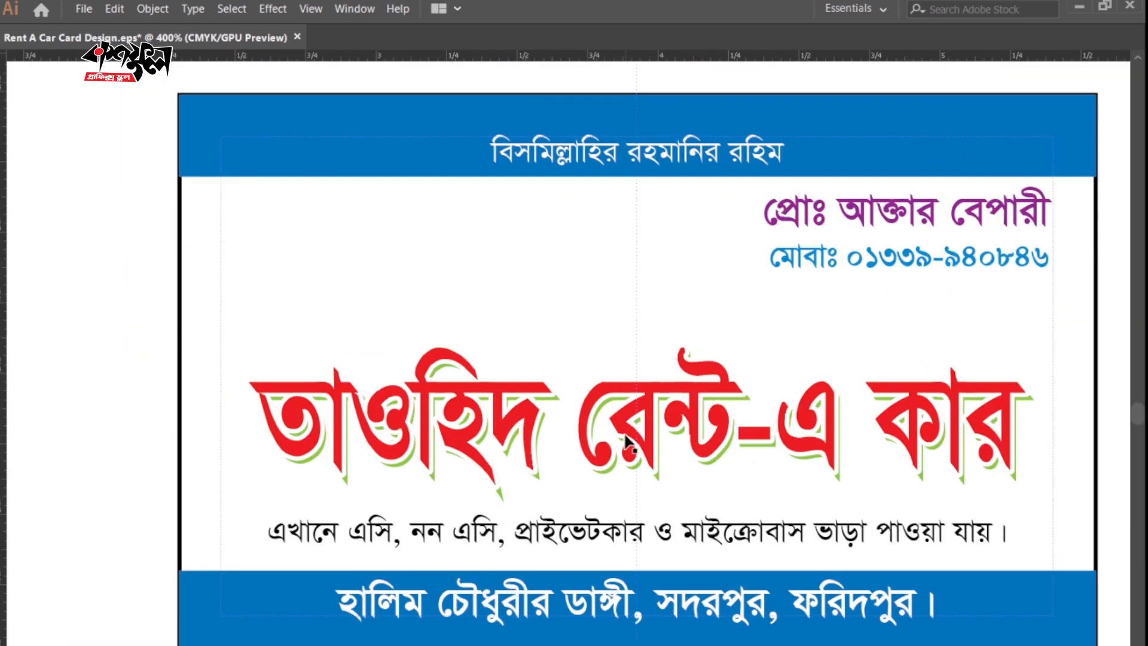
pyautogui.moveTo(677, 437); pyautogui.dragTo(684, 452)
pyautogui.hotkey('ctrl', '-')
pyautogui.hotkey('ctrl', '-')
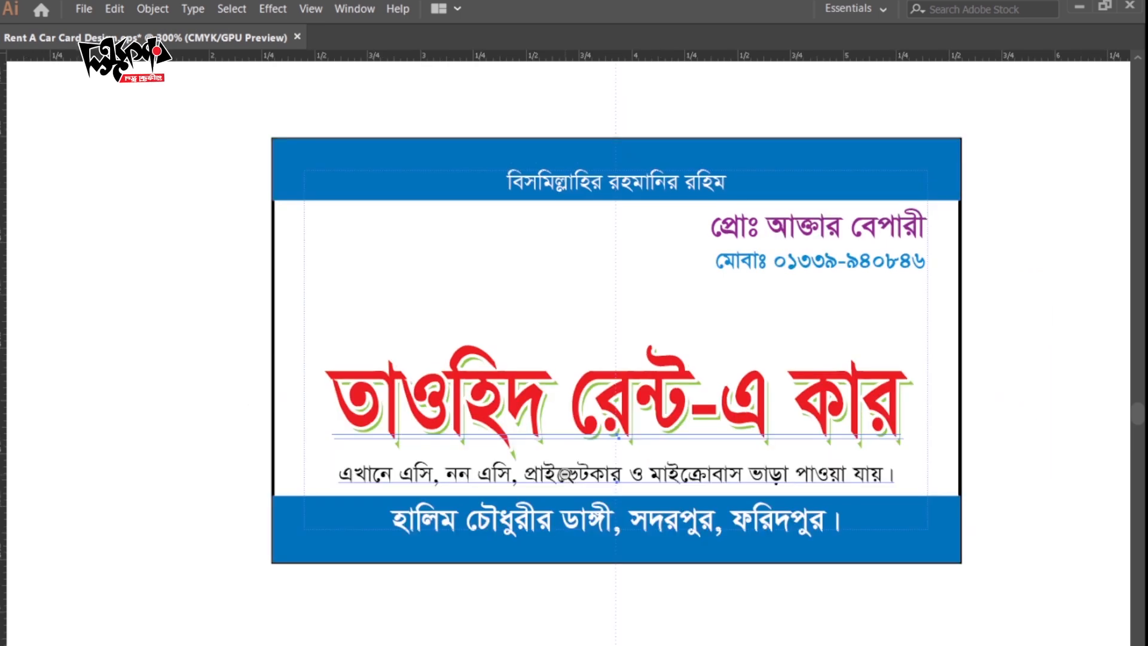
pyautogui.hotkey('ctrl', '-')
pyautogui.hotkey('ctrl', '-')
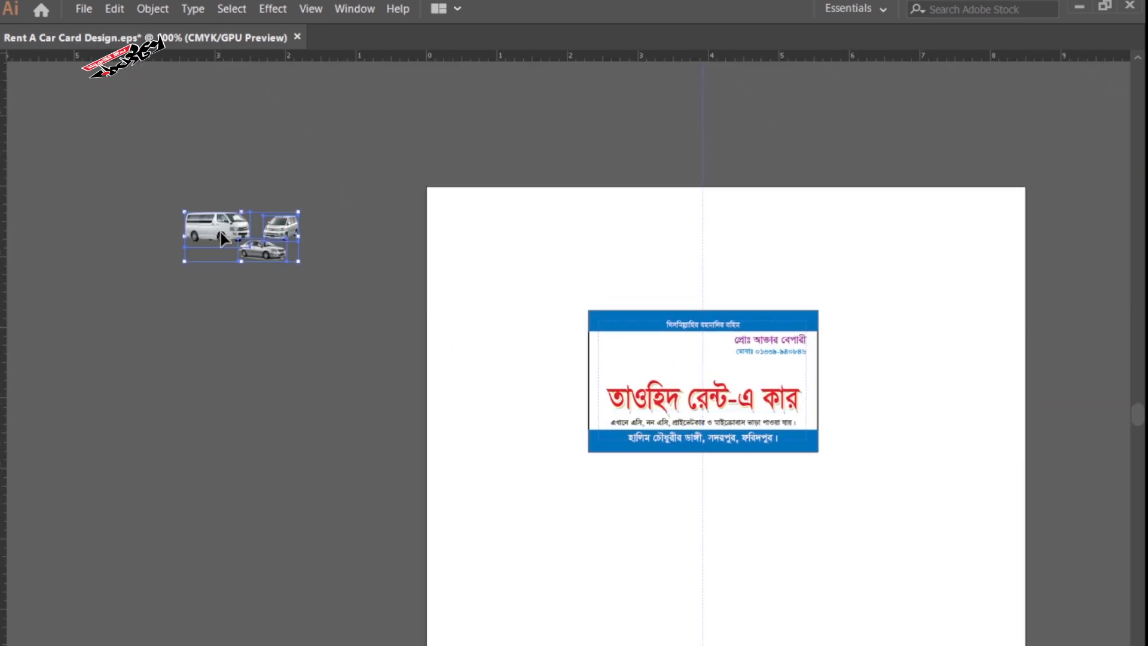
# Place the microbus, van and sedan photo group on the card above the title.
pyautogui.moveTo(221, 238); pyautogui.dragTo(637, 361)
pyautogui.keyDown('ctrl'); pyautogui.click(599, 383); pyautogui.keyUp('ctrl')
pyautogui.keyDown('ctrl'); pyautogui.click(599, 383); pyautogui.keyUp('ctrl')
pyautogui.keyDown('ctrl'); pyautogui.click(599, 383); pyautogui.keyUp('ctrl')
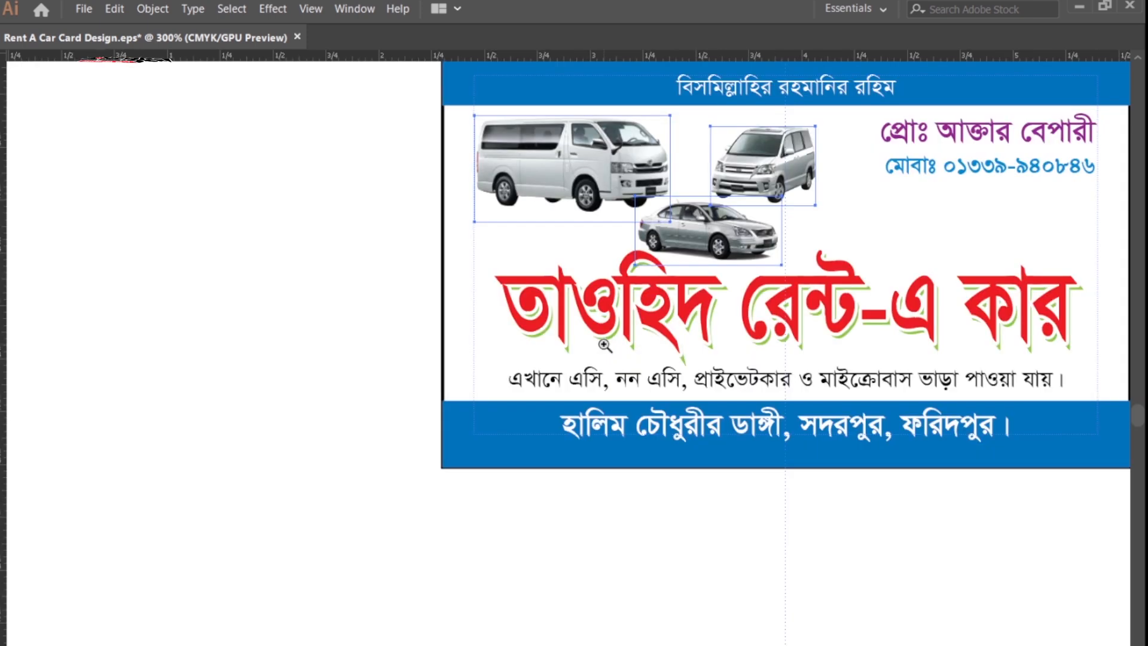
pyautogui.keyDown('ctrl'); pyautogui.click(605, 345); pyautogui.keyUp('ctrl')
pyautogui.press('Up')
pyautogui.press('Up')
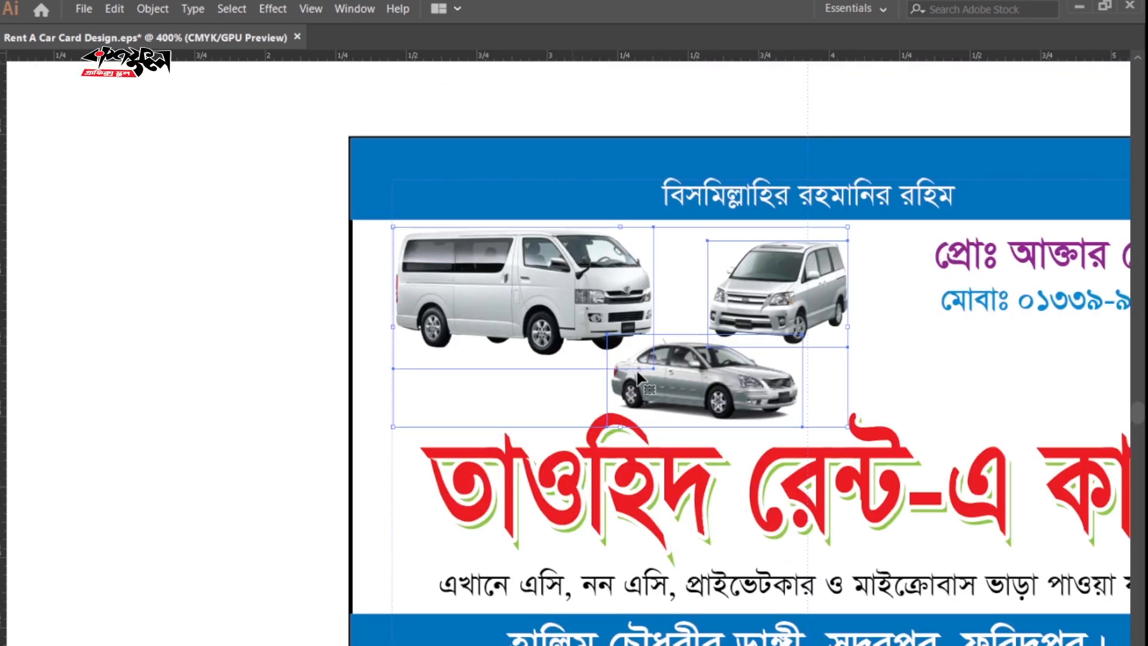
pyautogui.click(128, 347)
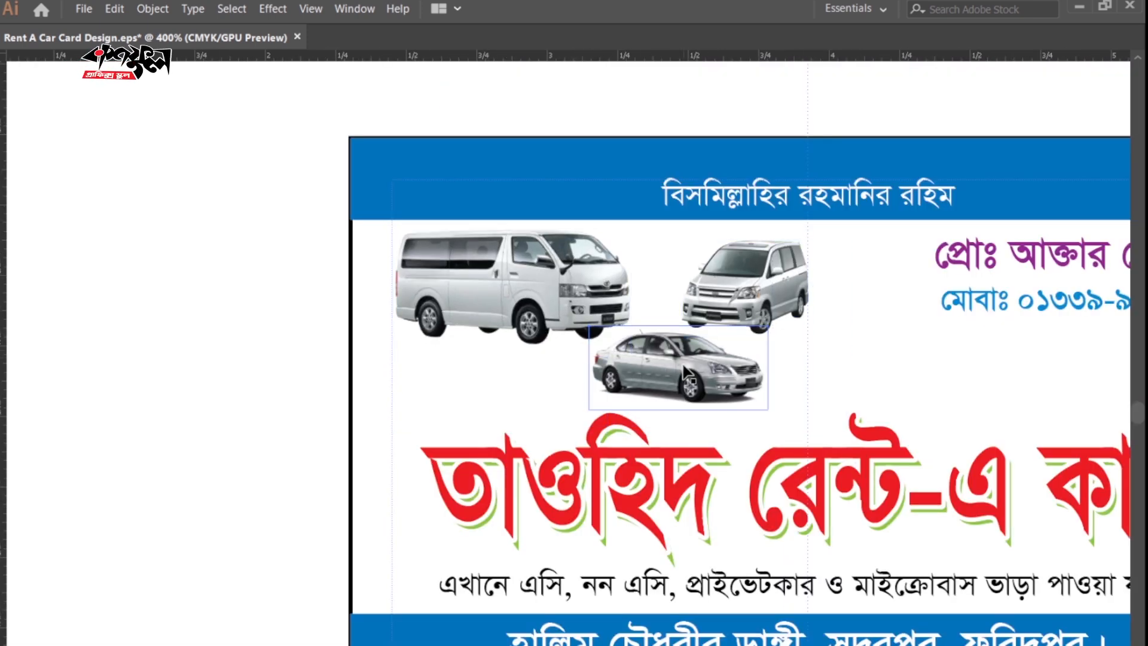
pyautogui.moveTo(849, 640); pyautogui.dragTo(641, 465)
pyautogui.click(986, 413)
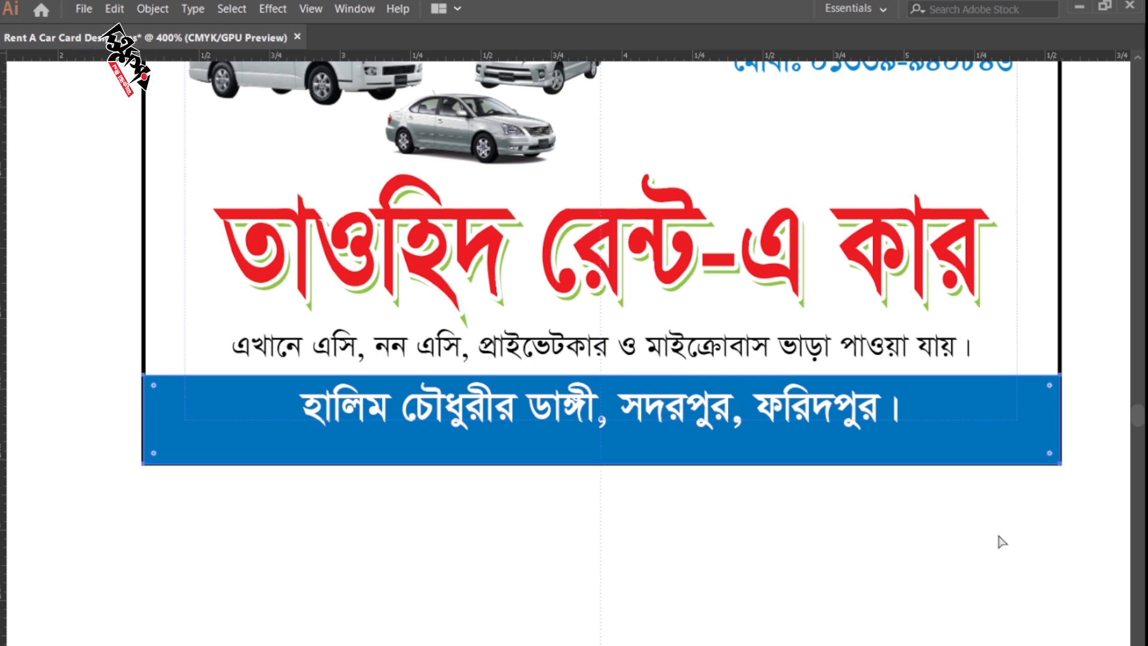
# Resize a blue rectangle into a small lower-left block and fill it C0 M50 Y100 K0 orange.
pyautogui.click(988, 555)
pyautogui.click(980, 411)
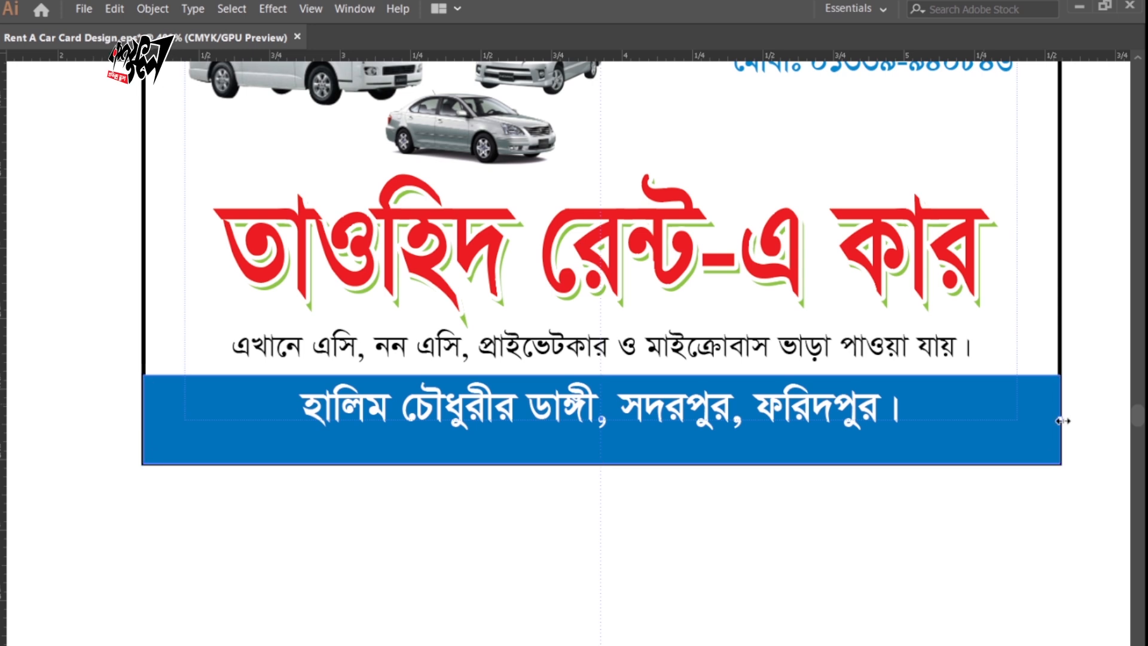
pyautogui.moveTo(1060, 418); pyautogui.dragTo(288, 453)
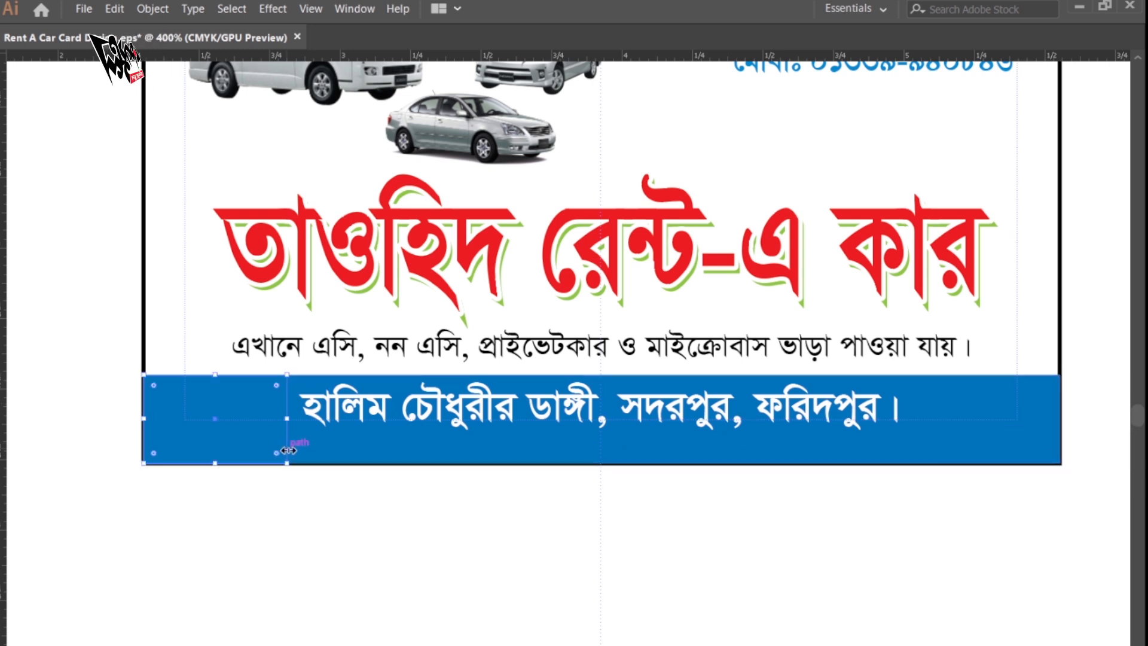
pyautogui.moveTo(215, 375); pyautogui.dragTo(217, 282)
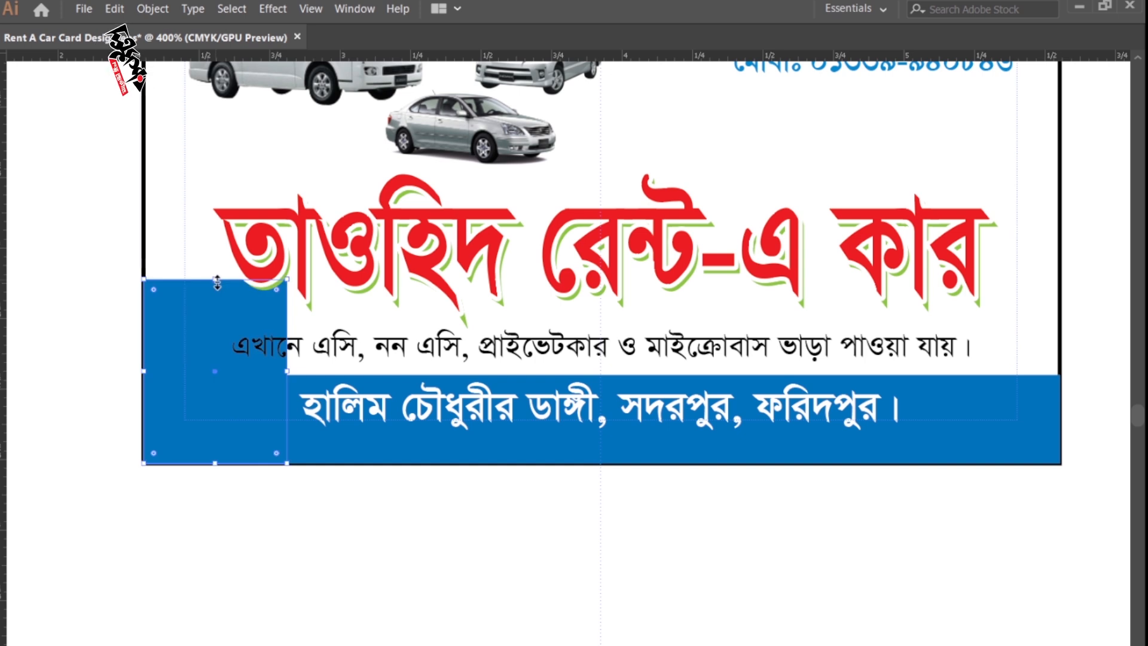
pyautogui.press('Tab')
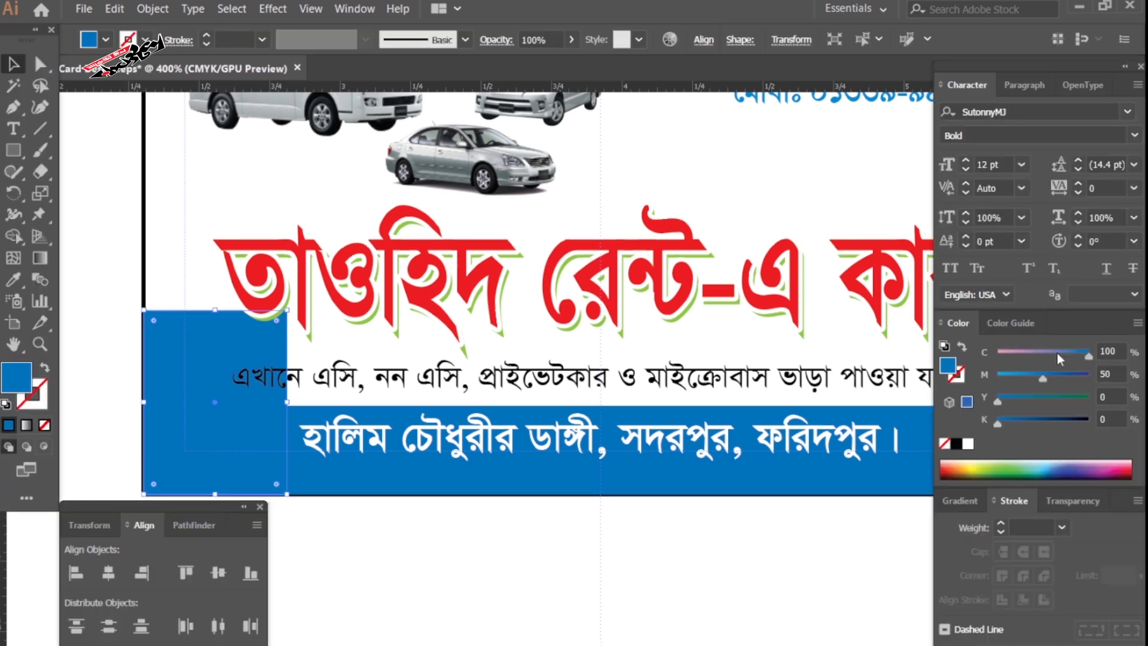
pyautogui.moveTo(997, 400); pyautogui.dragTo(909, 359)
pyautogui.click(1107, 371)
pyautogui.write('5')
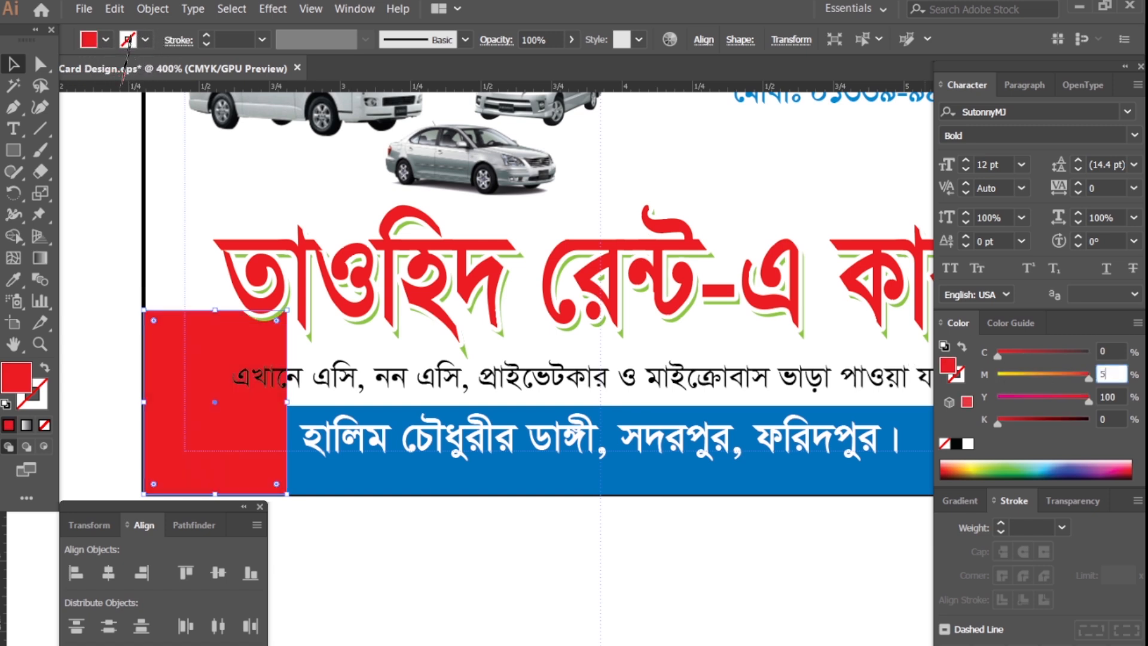
pyautogui.write('0')
pyautogui.press('Return')
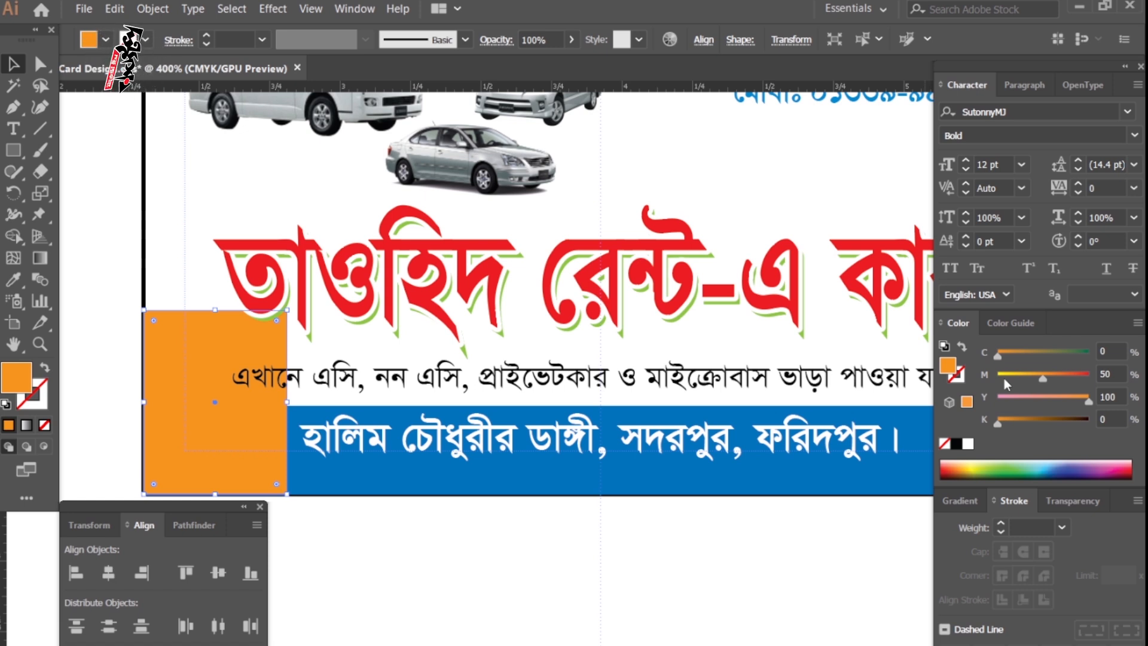
# Reduce the black tagline's horizontal scale to 81% so it fits beside the orange block.
pyautogui.click(735, 637)
pyautogui.press('Tab')
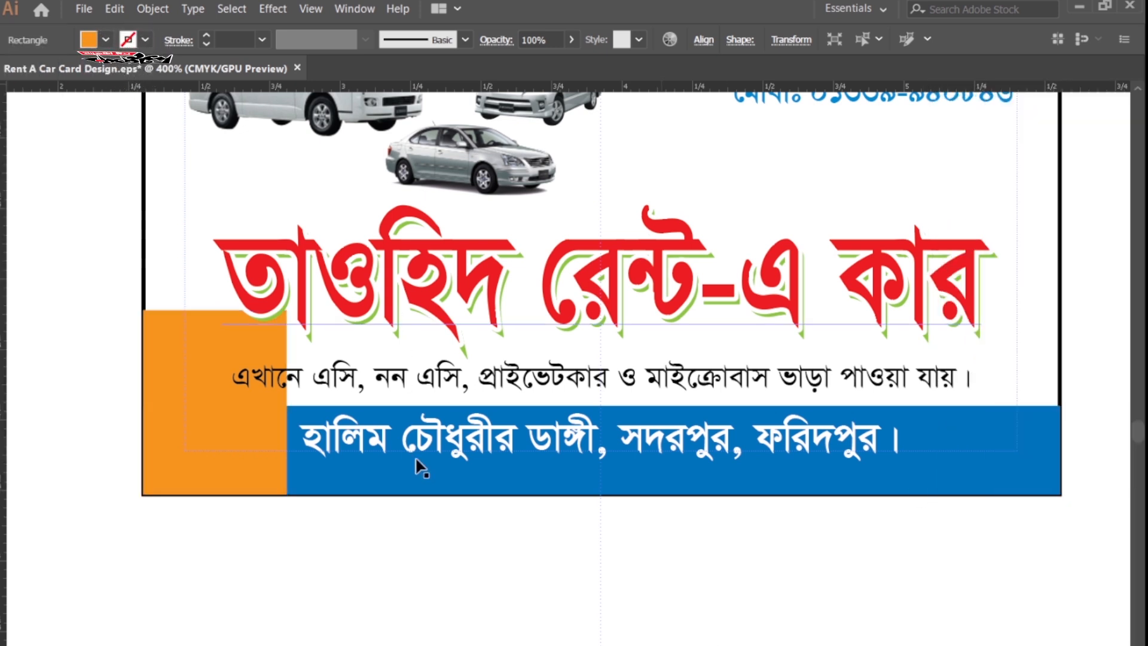
pyautogui.press('Tab')
pyautogui.press('Tab')
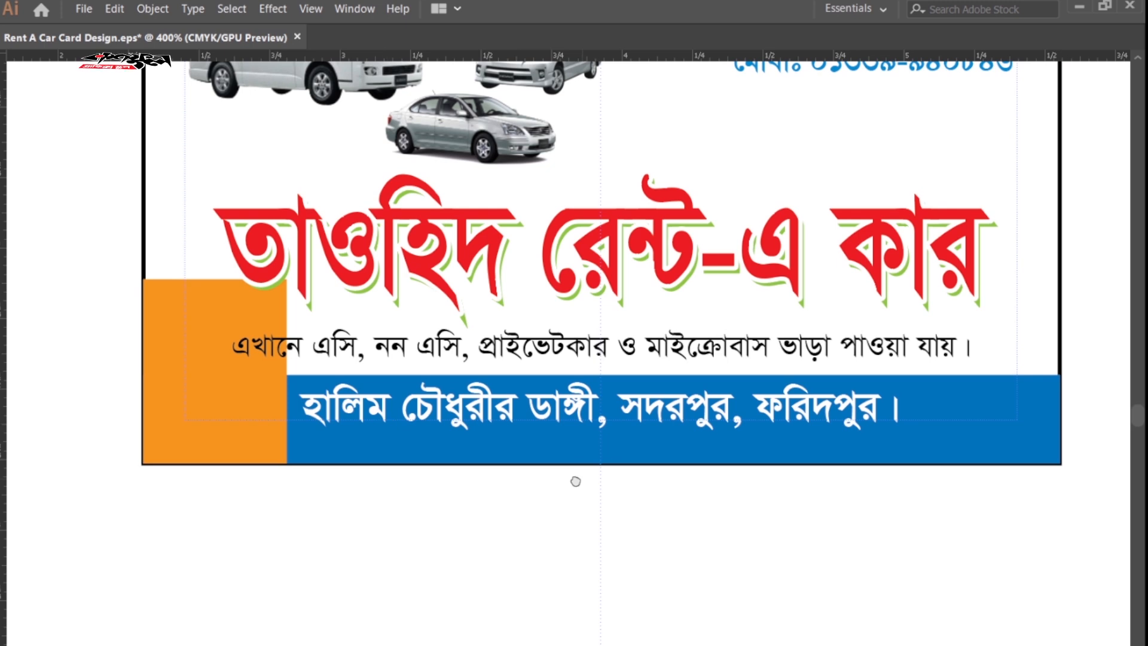
pyautogui.moveTo(575, 482); pyautogui.dragTo(564, 483)
pyautogui.click(657, 357)
pyautogui.press('Tab')
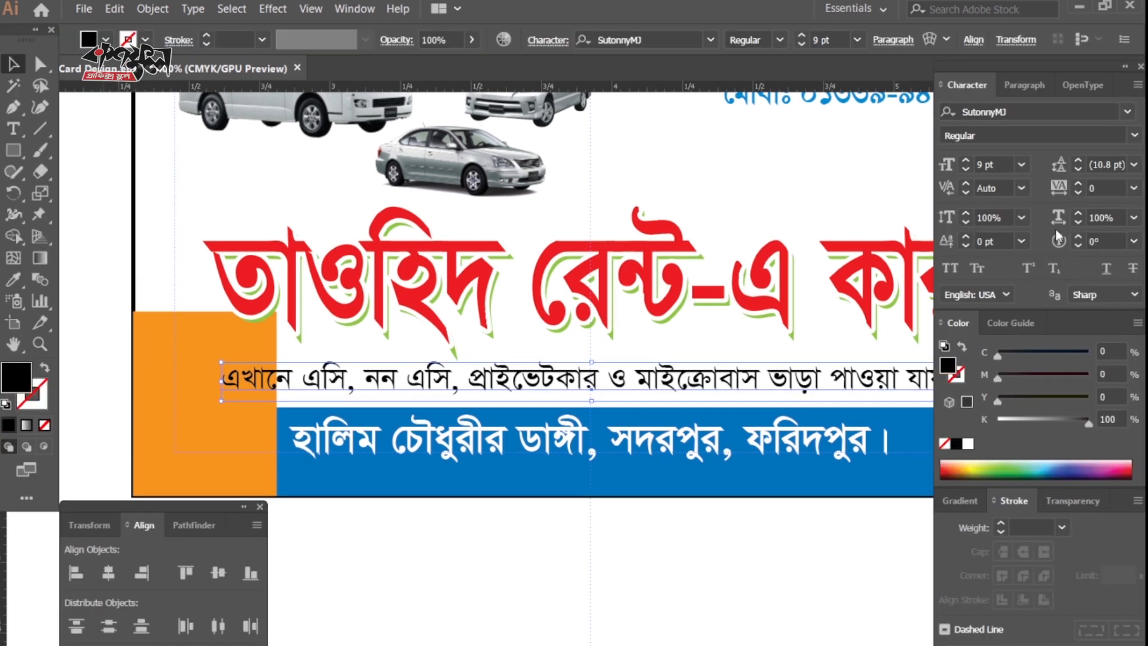
pyautogui.click(1078, 222)
pyautogui.click(1078, 222)
pyautogui.click(1078, 221)
pyautogui.click(1077, 221)
pyautogui.click(1077, 222)
pyautogui.click(1078, 221)
pyautogui.click(1078, 222)
pyautogui.click(1078, 222)
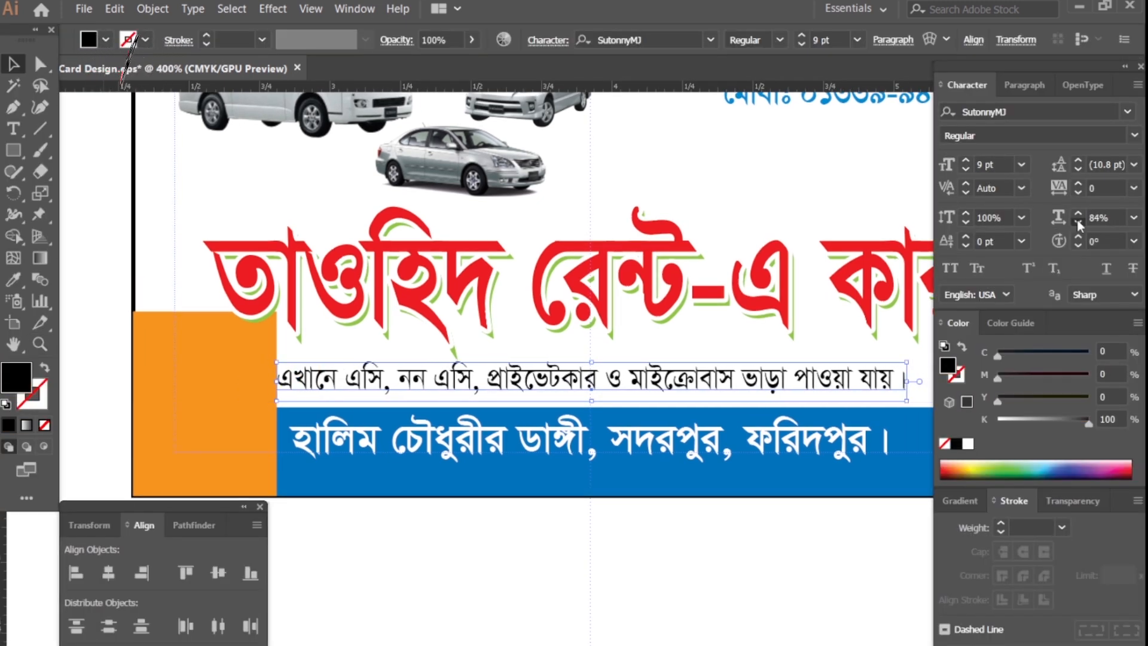
pyautogui.click(1078, 222)
pyautogui.click(1077, 222)
pyautogui.click(1078, 222)
pyautogui.click(1078, 222)
pyautogui.click(365, 563)
# Zoom in on the card's lower-left corner and hide the red title.
pyautogui.press('Tab')
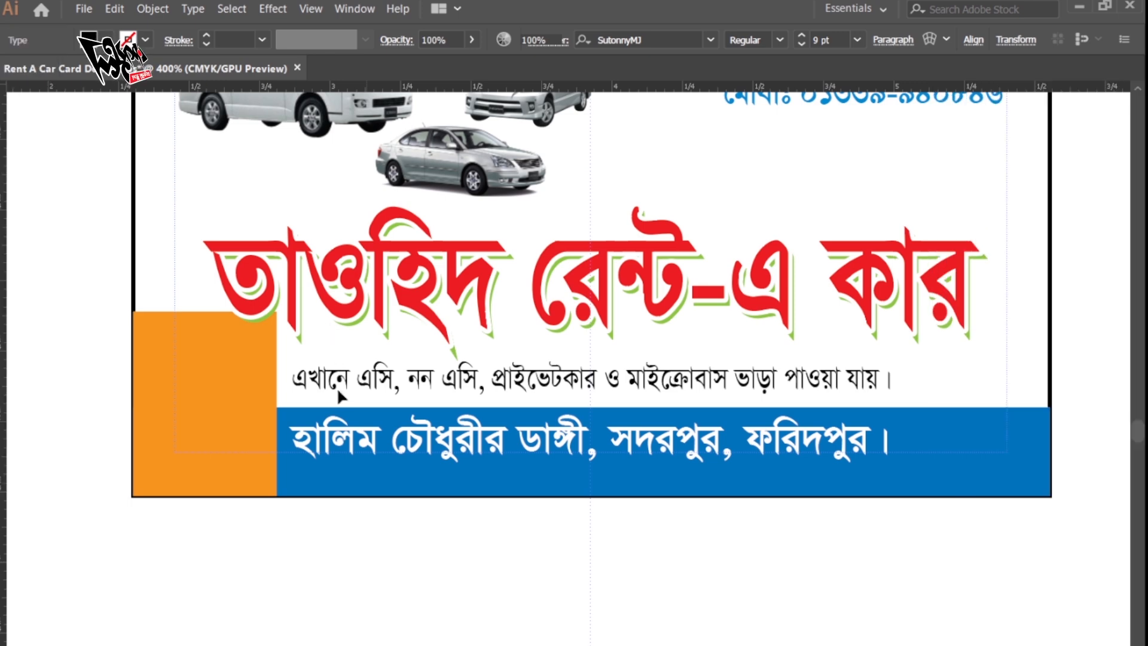
pyautogui.hotkey('ctrl', '+')
pyautogui.moveTo(258, 399); pyautogui.dragTo(358, 507)
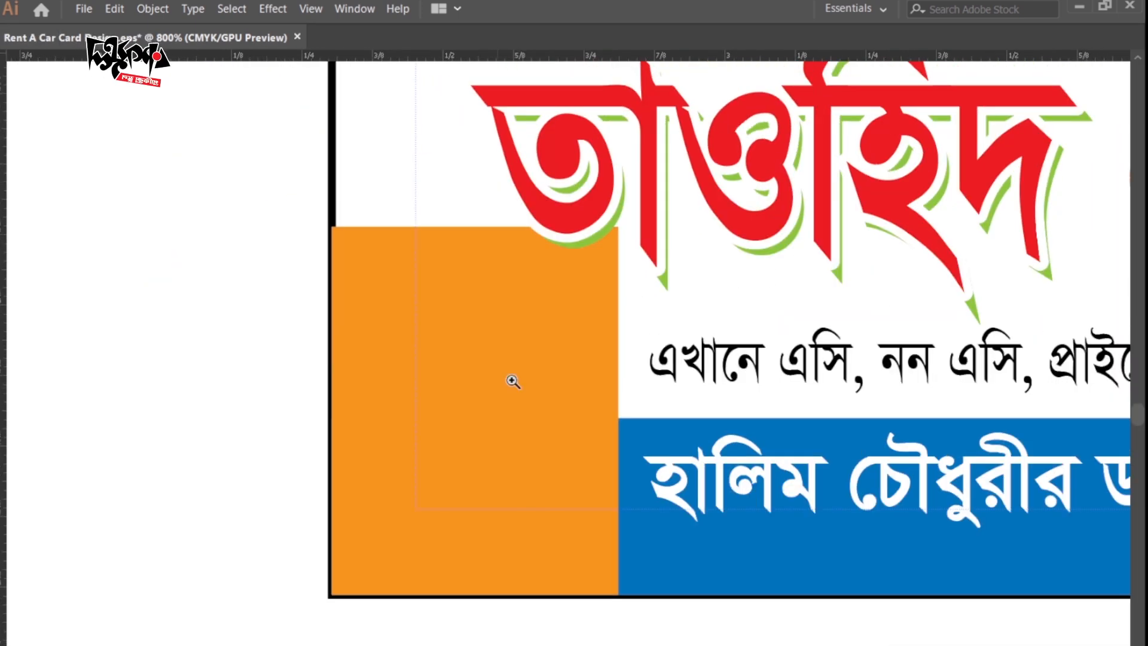
pyautogui.click(528, 334)
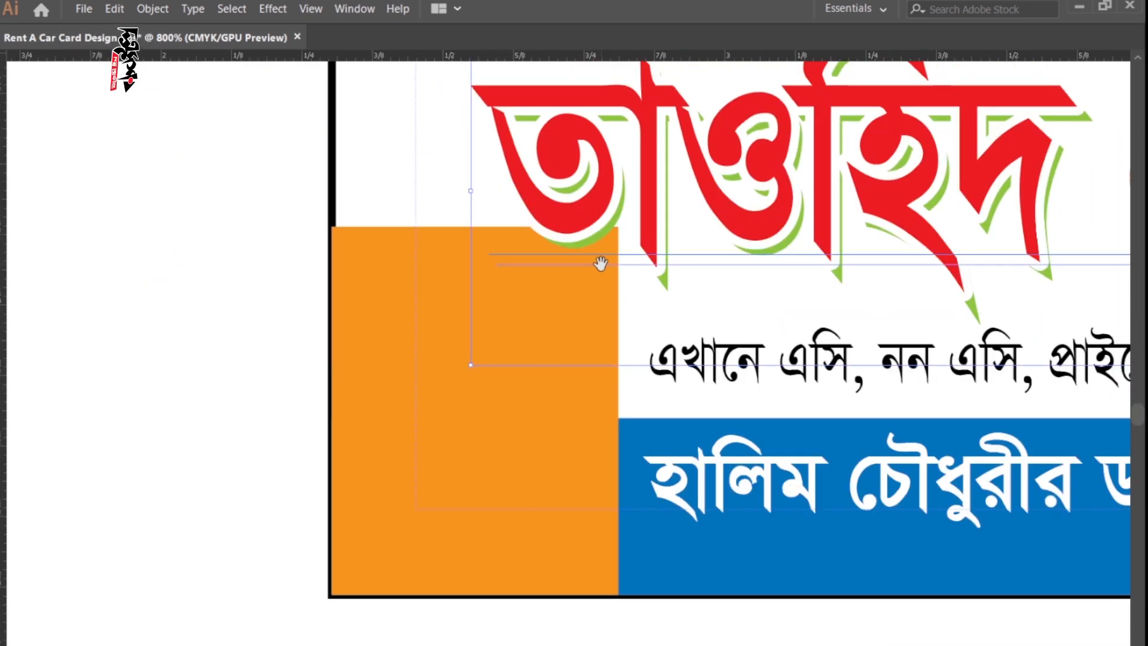
pyautogui.moveTo(600, 264); pyautogui.dragTo(425, 436)
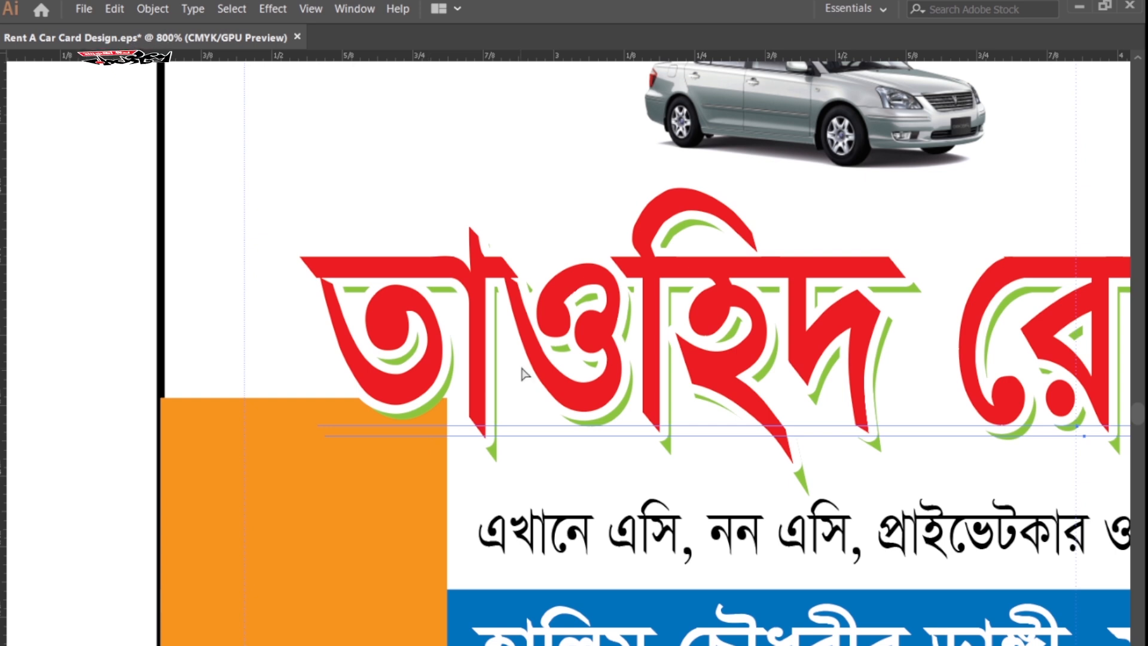
pyautogui.press('Delete')
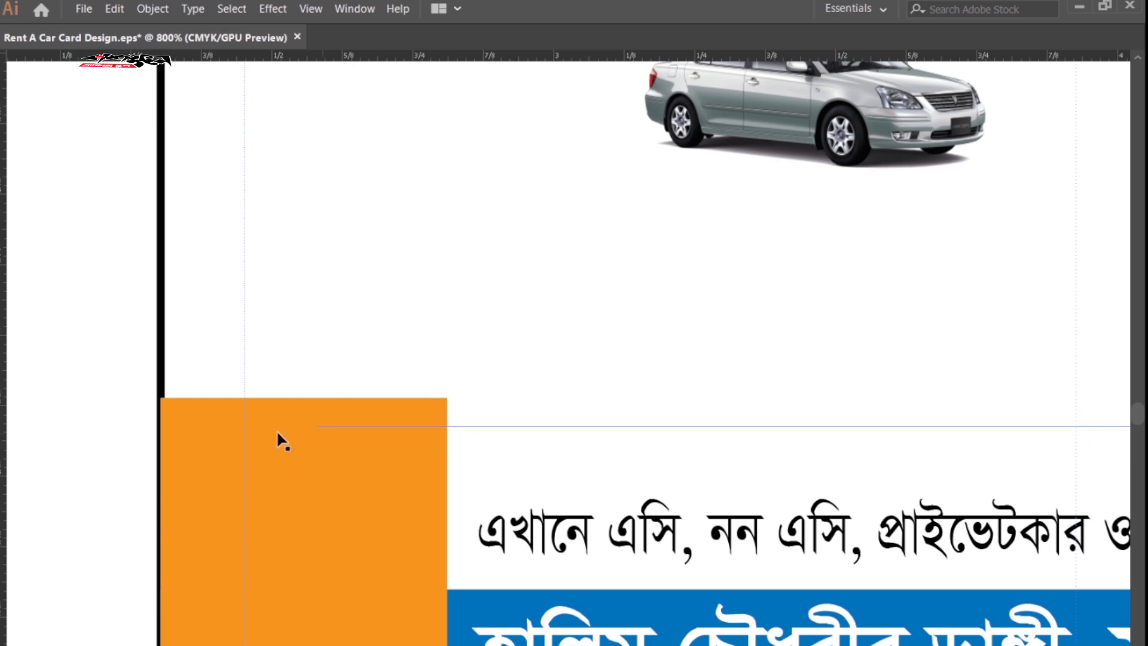
# Drag the orange block's top-right anchor down-left and round it into a slanted curve.
pyautogui.moveTo(177, 418); pyautogui.dragTo(272, 366)
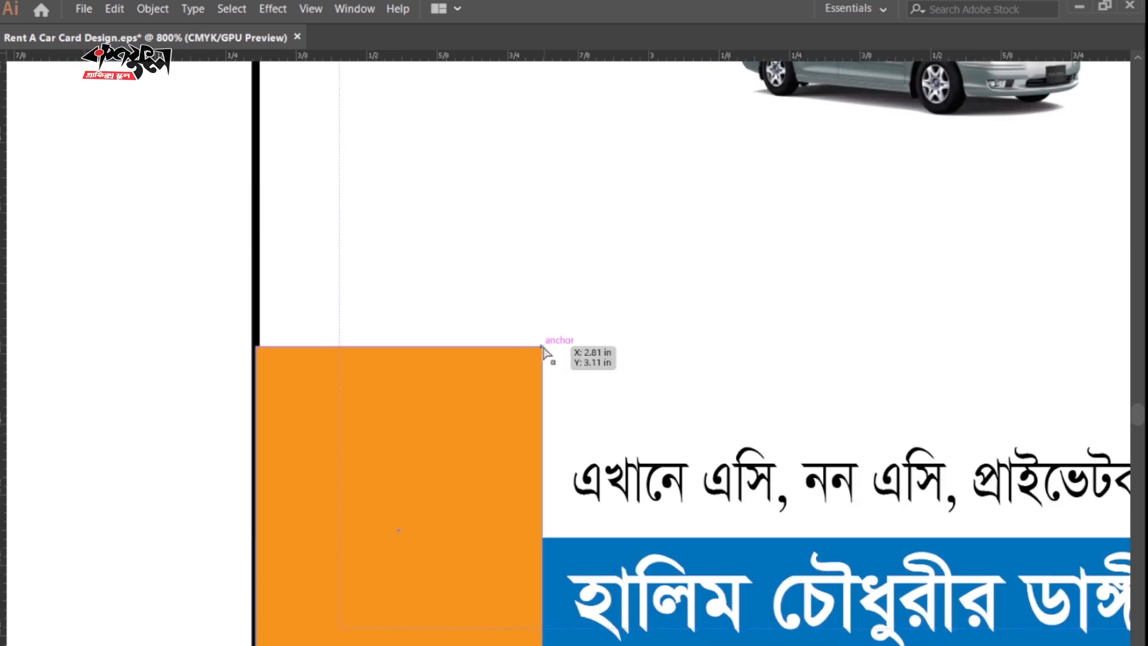
pyautogui.press('Tab')
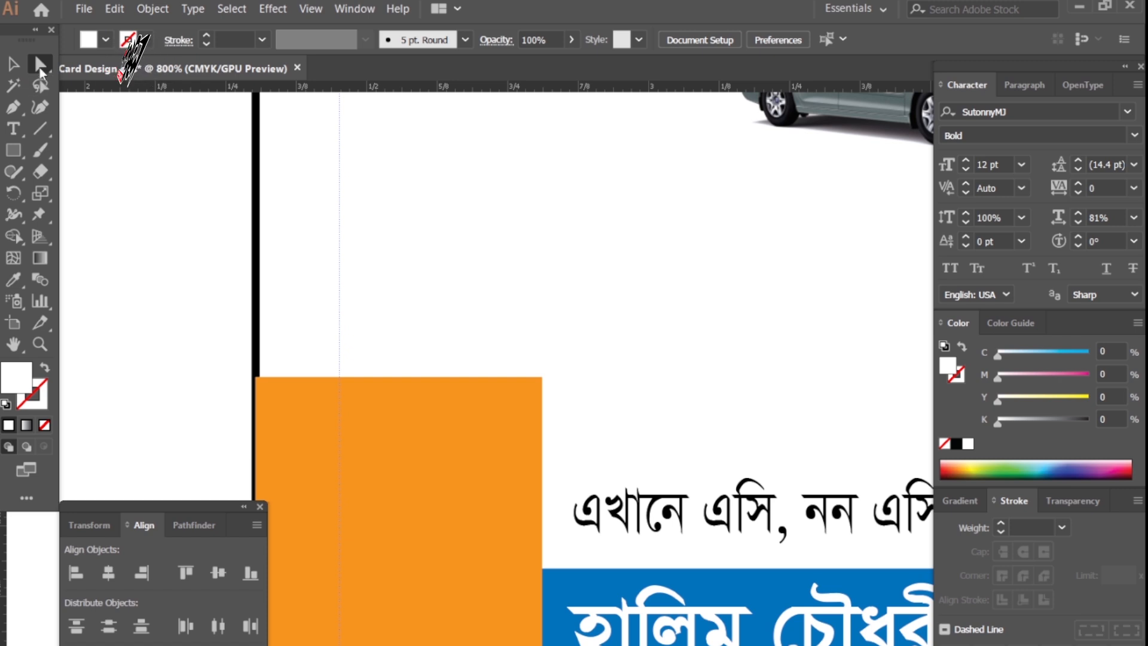
pyautogui.click(542, 378)
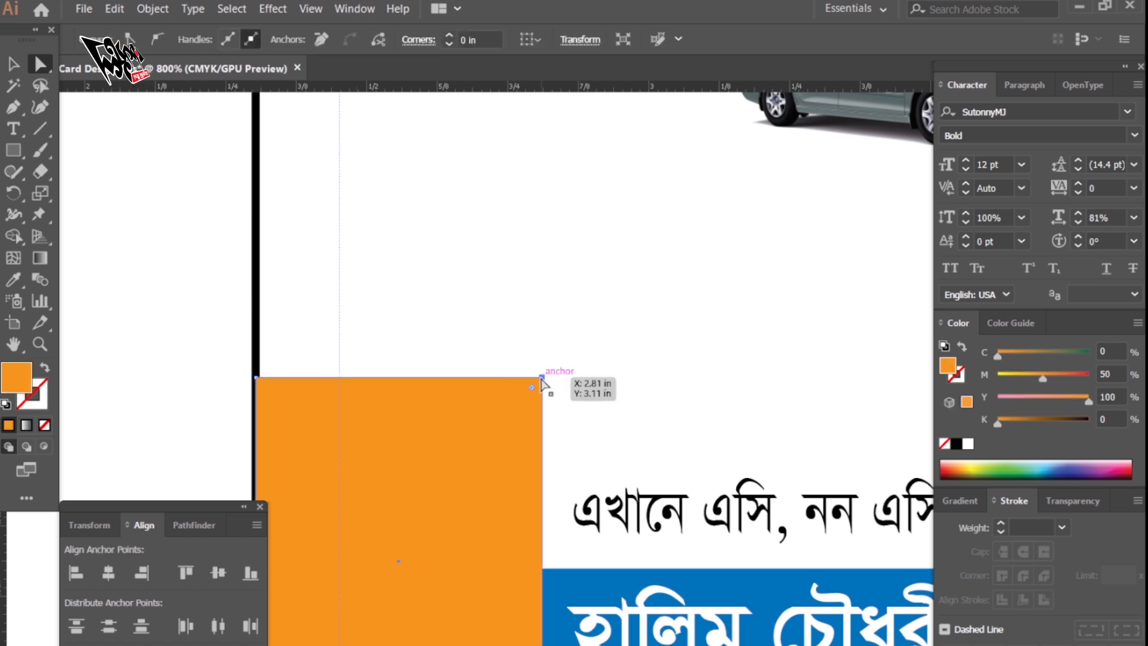
pyautogui.moveTo(542, 379); pyautogui.dragTo(447, 473)
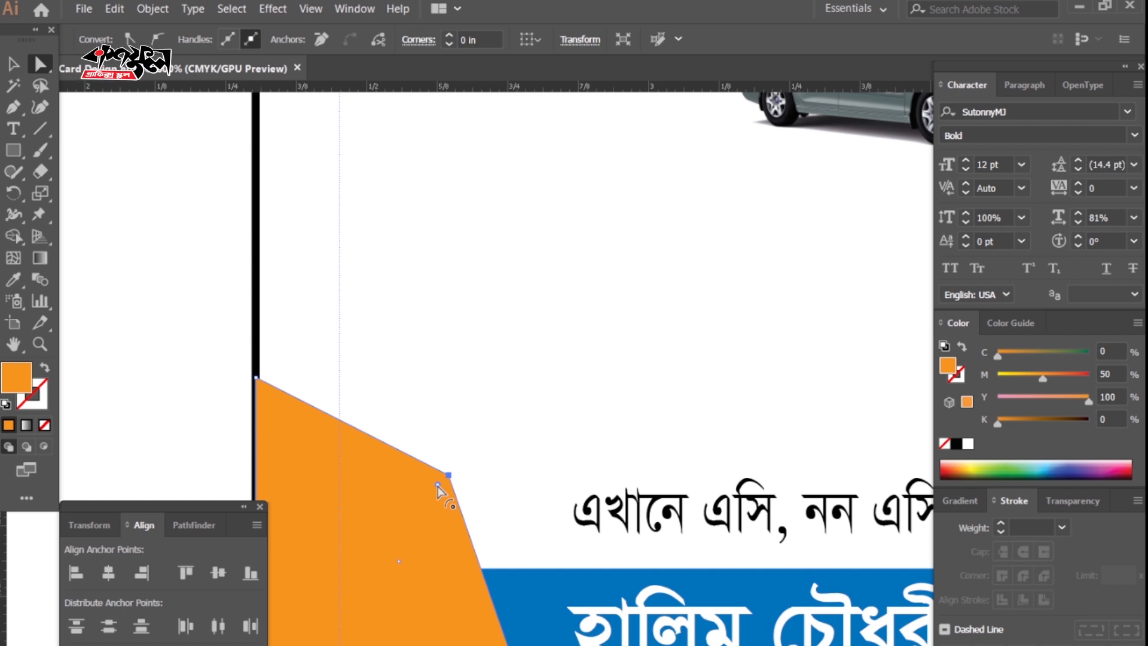
pyautogui.moveTo(438, 486); pyautogui.dragTo(339, 556)
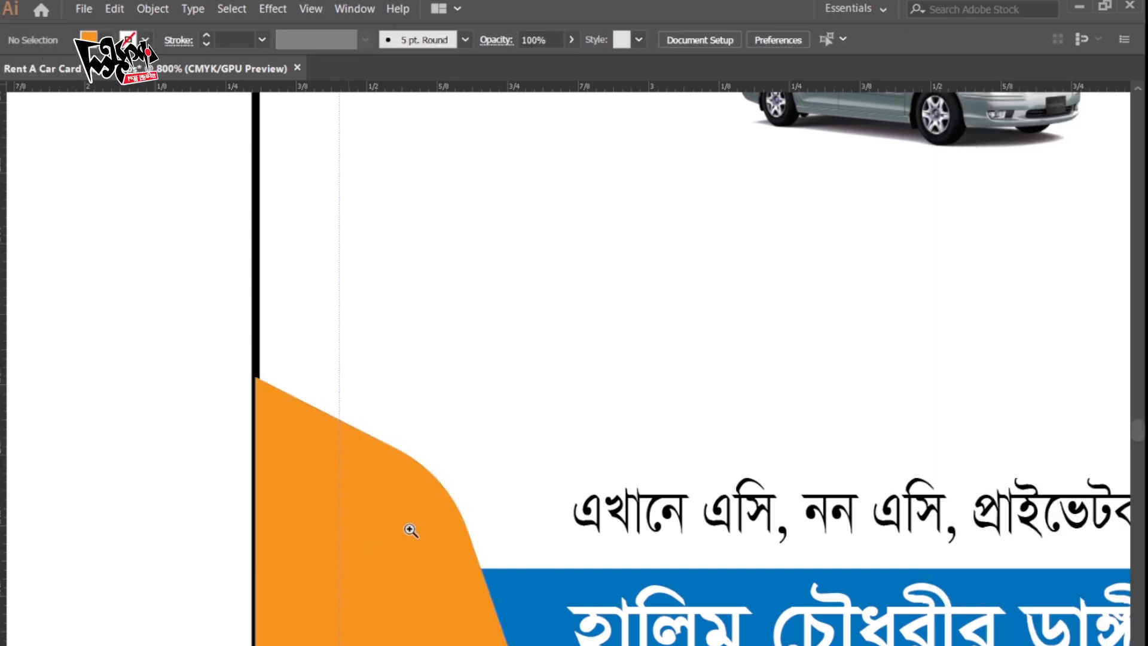
pyautogui.keyDown('alt'); pyautogui.click(551, 481); pyautogui.keyUp('alt')
# Make a Magenta 100 red copy of the corner shape, send it backward, and scale it to show a red edge.
pyautogui.keyDown('alt'); pyautogui.click(553, 485); pyautogui.keyUp('alt')
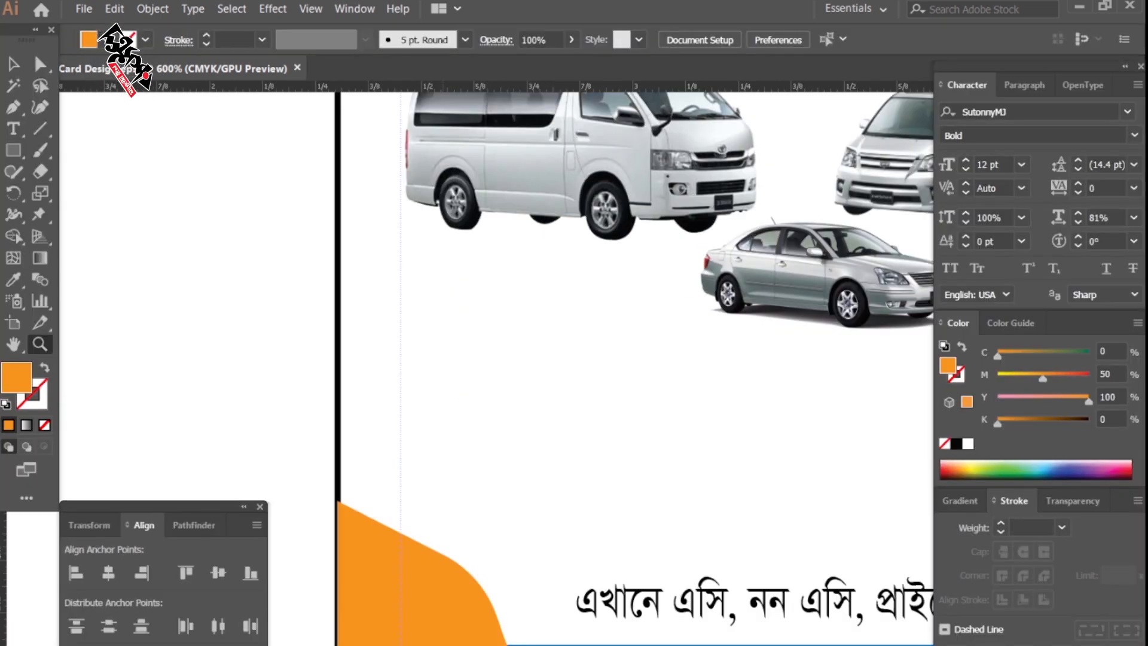
pyautogui.scroll(-3, 441, 482)
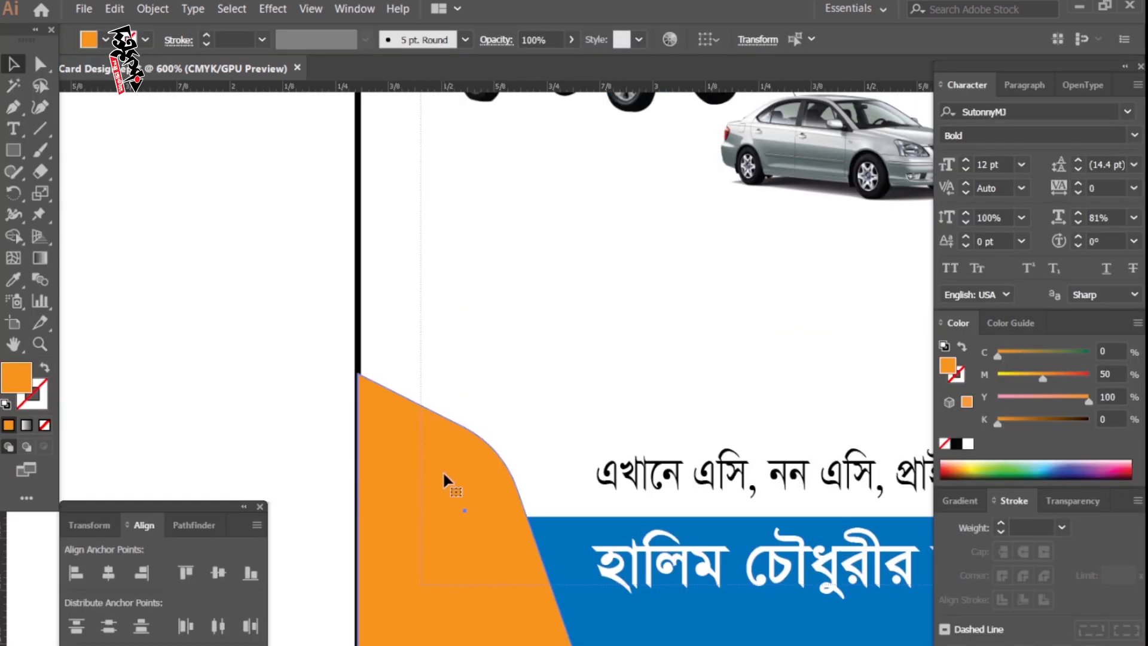
pyautogui.click(464, 478)
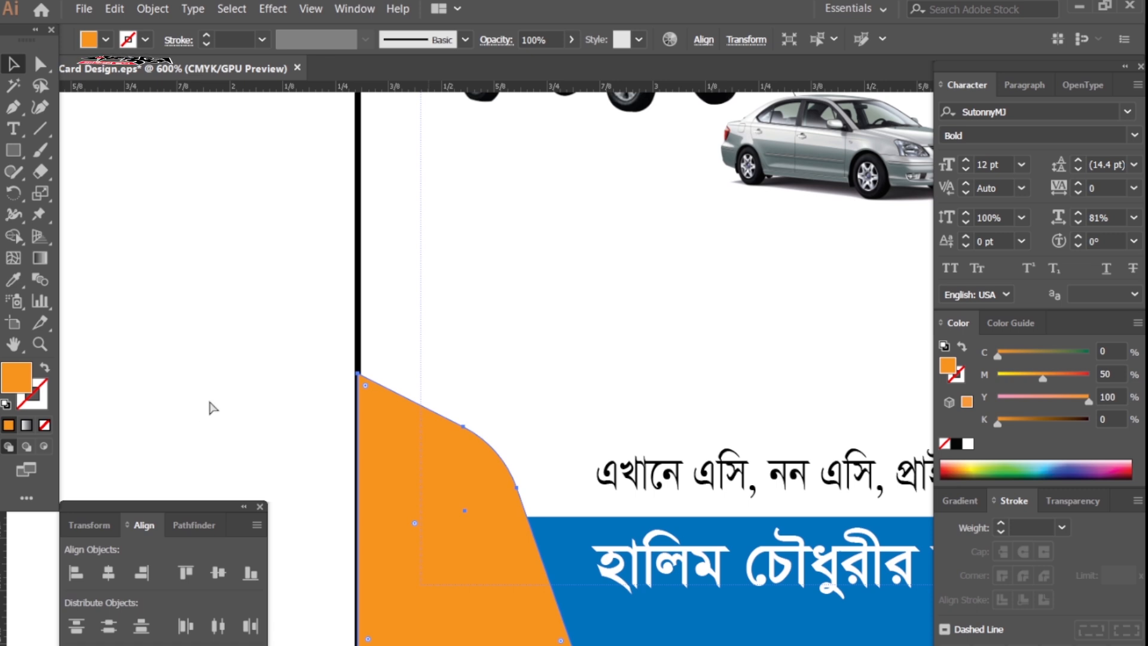
pyautogui.click(245, 410)
pyautogui.click(461, 479)
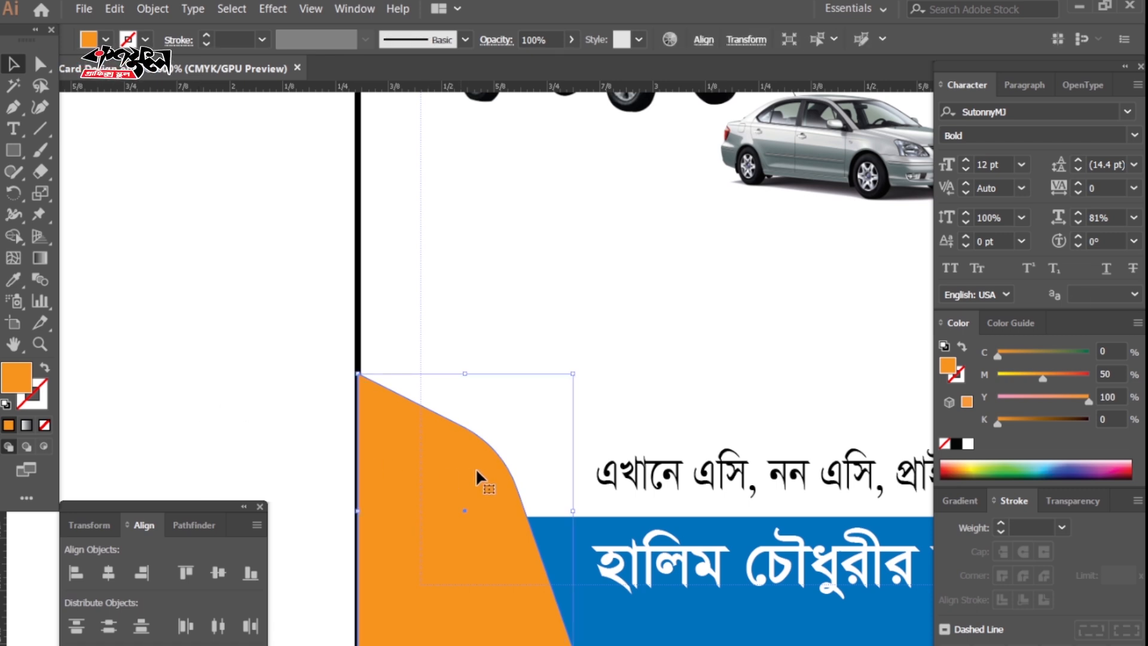
pyautogui.moveTo(572, 371); pyautogui.dragTo(592, 347)
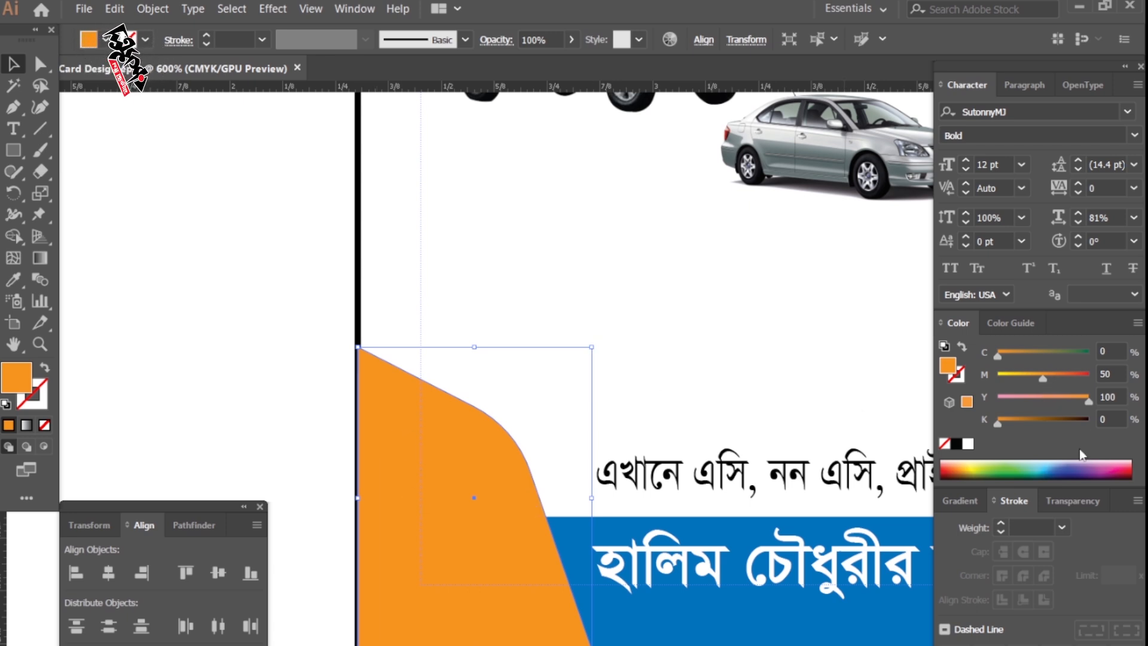
pyautogui.moveTo(1058, 384); pyautogui.dragTo(1094, 379)
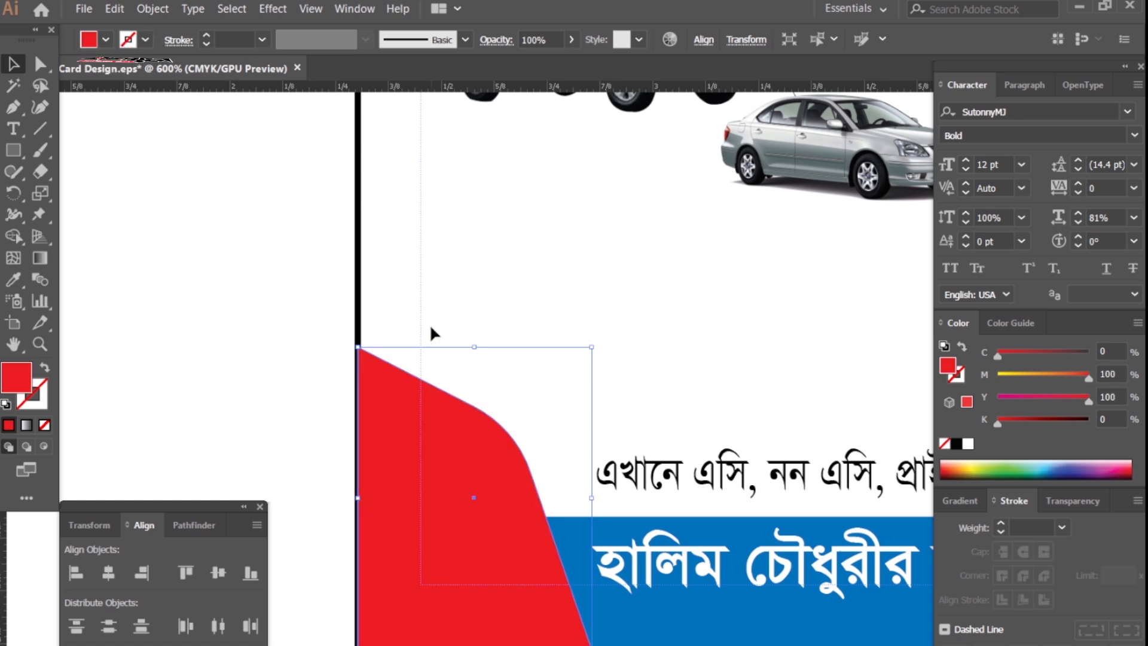
pyautogui.press('a')
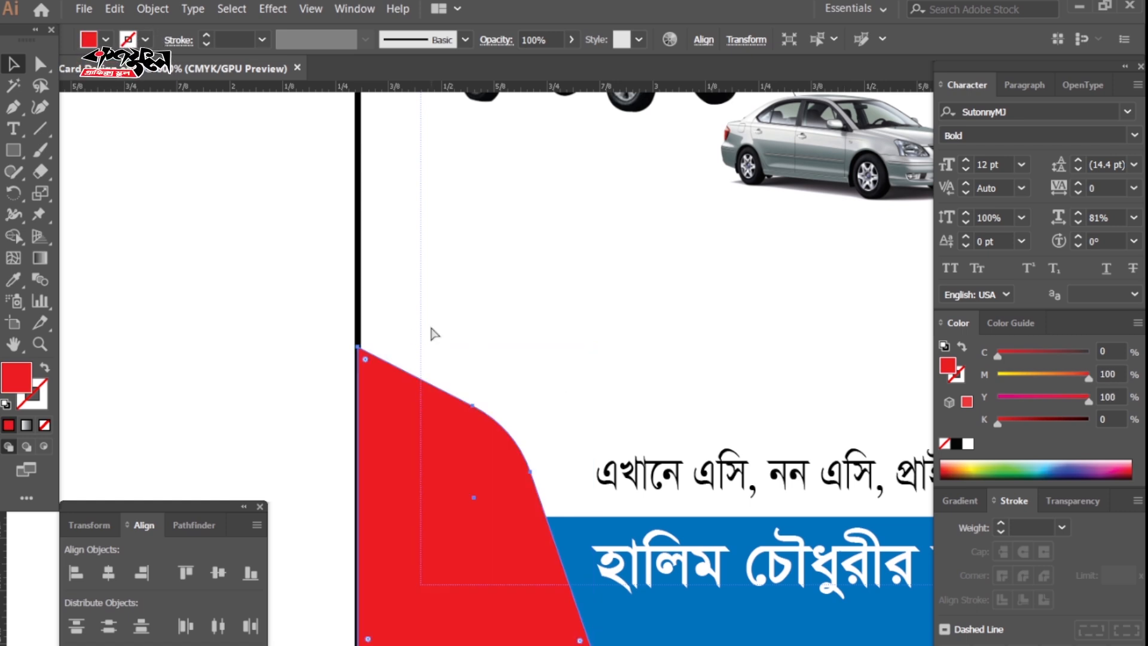
pyautogui.hotkey('ctrl', 'shift', '[')
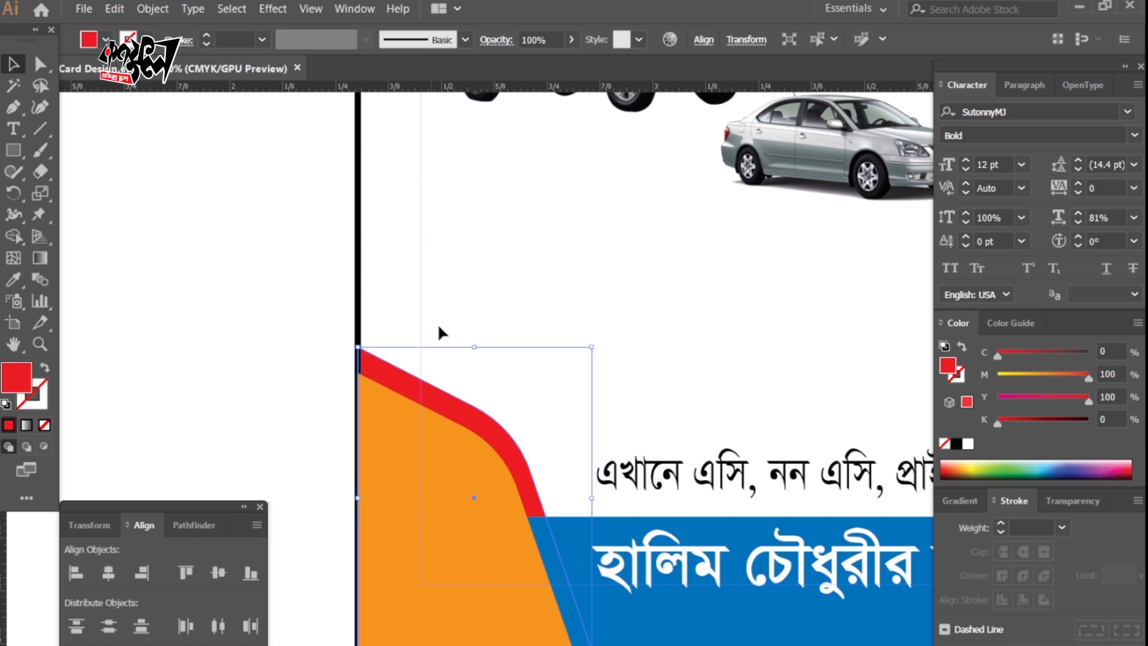
pyautogui.moveTo(592, 346); pyautogui.dragTo(587, 352)
pyautogui.click(173, 396)
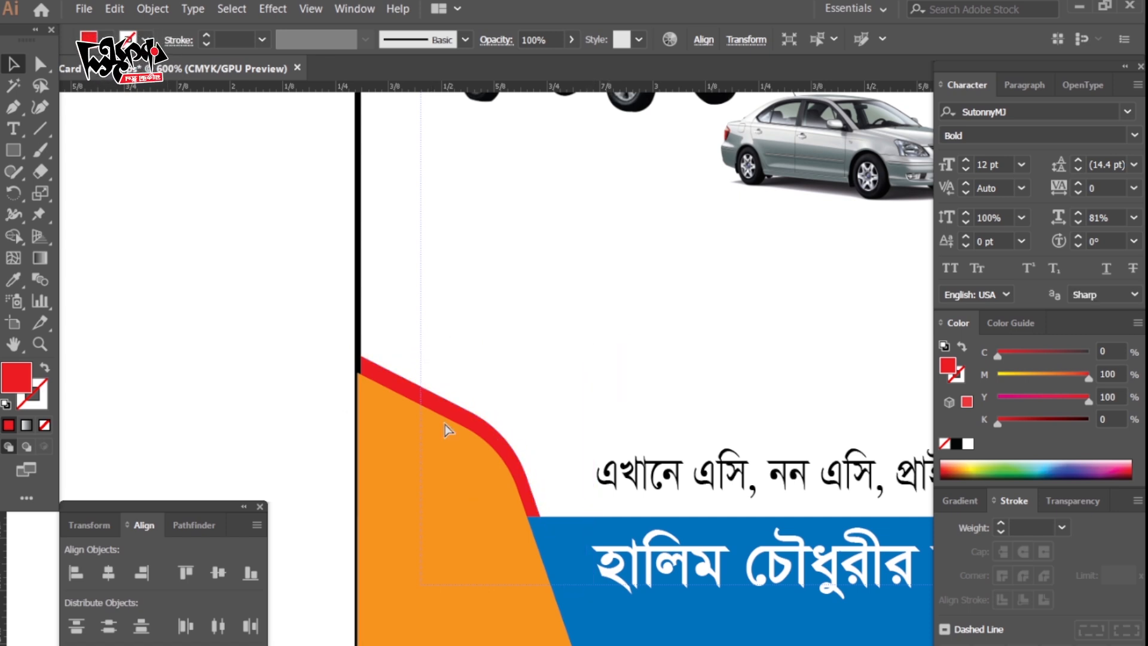
# Zoom in to check the red edge along the corner curve, then zoom back out.
pyautogui.press('Tab')
pyautogui.press('Tab')
pyautogui.press('z')
pyautogui.click(502, 478)
pyautogui.press('v')
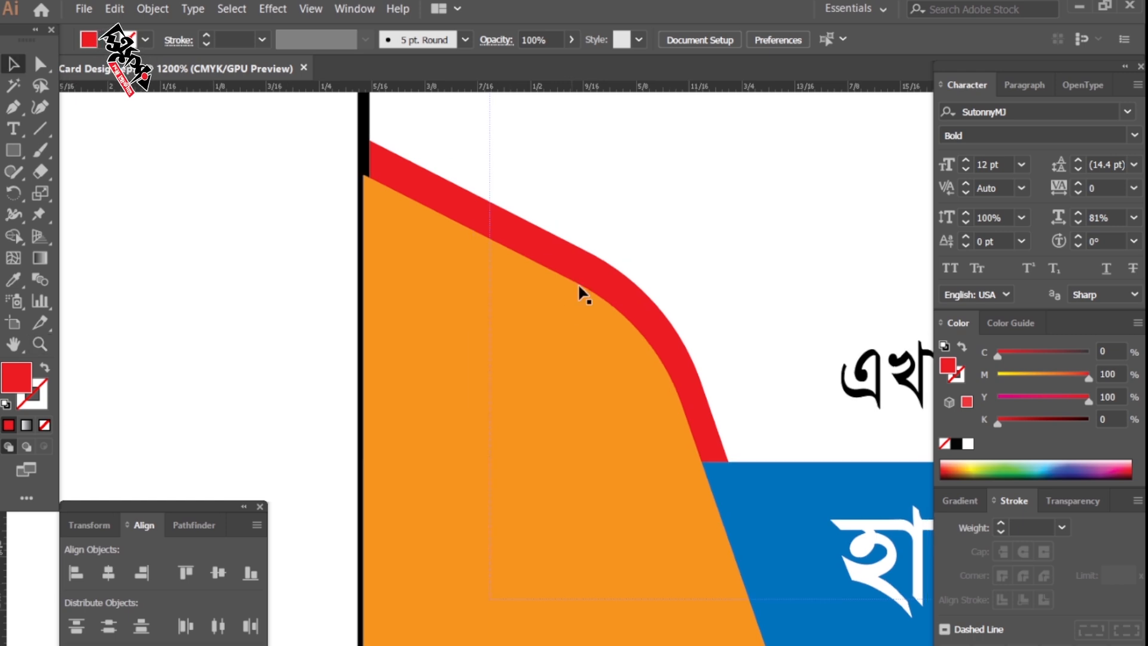
pyautogui.click(567, 330)
pyautogui.hotkey('ctrl', 'shift', 'a')
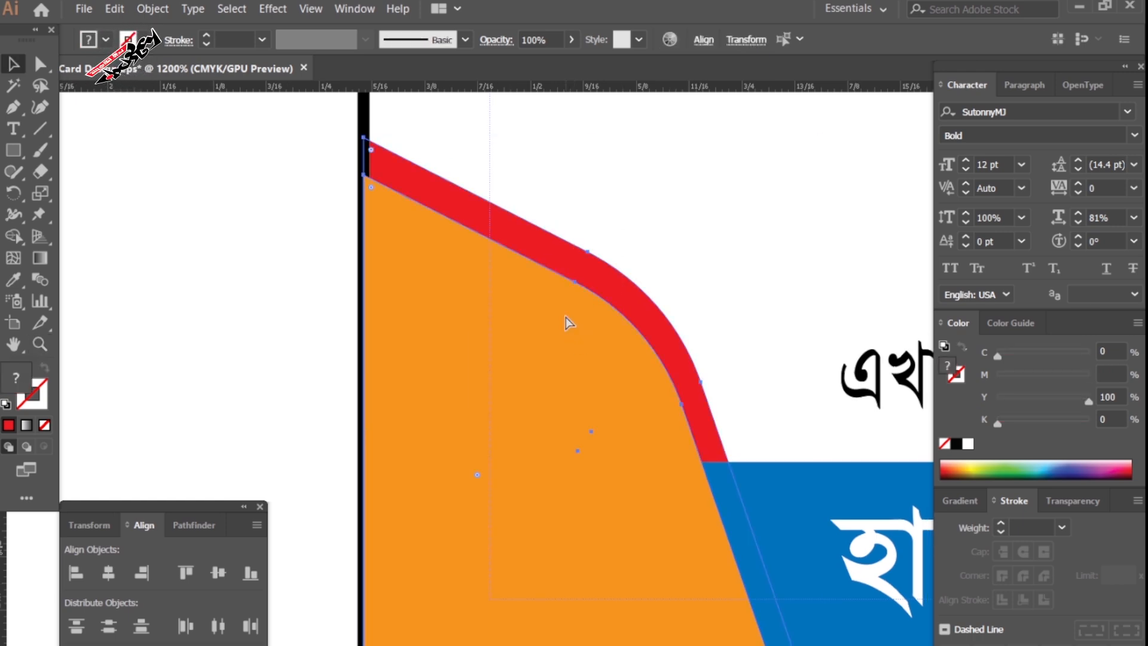
pyautogui.press('Tab')
pyautogui.press('z')
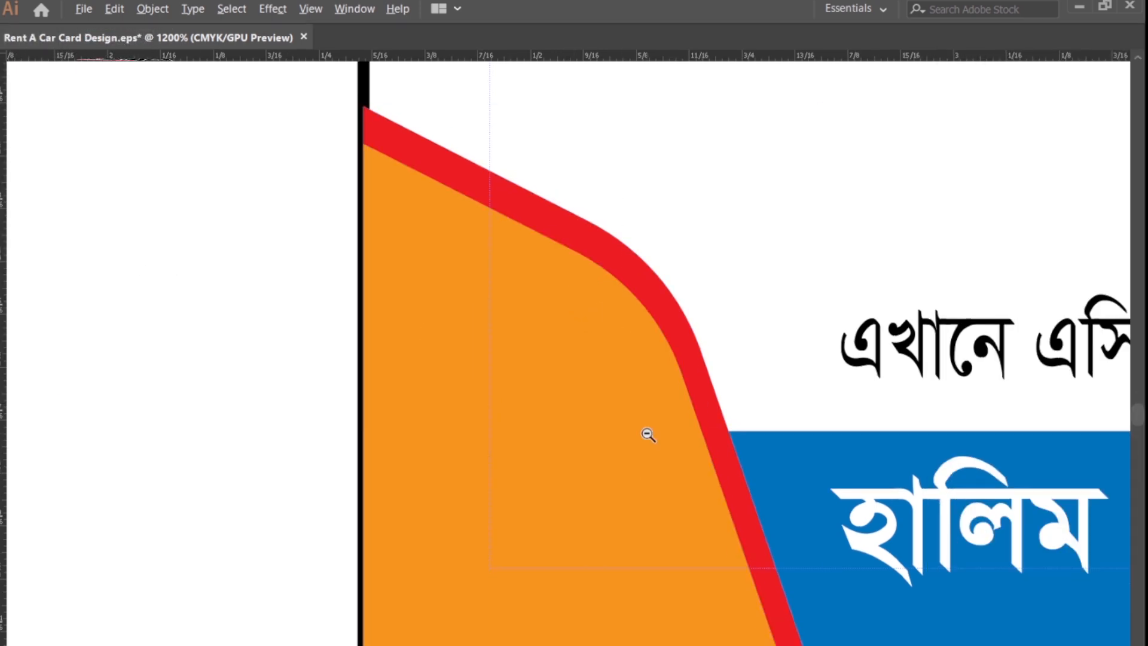
pyautogui.keyDown('alt'); pyautogui.click(648, 435); pyautogui.keyUp('alt')
# Alt-drag a copy of the corner shape to mid-card and reflect it on the Vertical axis.
pyautogui.keyDown('alt'); pyautogui.click(646, 434); pyautogui.keyUp('alt')
pyautogui.keyDown('alt'); pyautogui.click(645, 433); pyautogui.keyUp('alt')
pyautogui.keyDown('alt'); pyautogui.click(646, 433); pyautogui.keyUp('alt')
pyautogui.moveTo(641, 442); pyautogui.dragTo(549, 444)
pyautogui.press('v')
pyautogui.moveTo(314, 400); pyautogui.dragTo(569, 436)
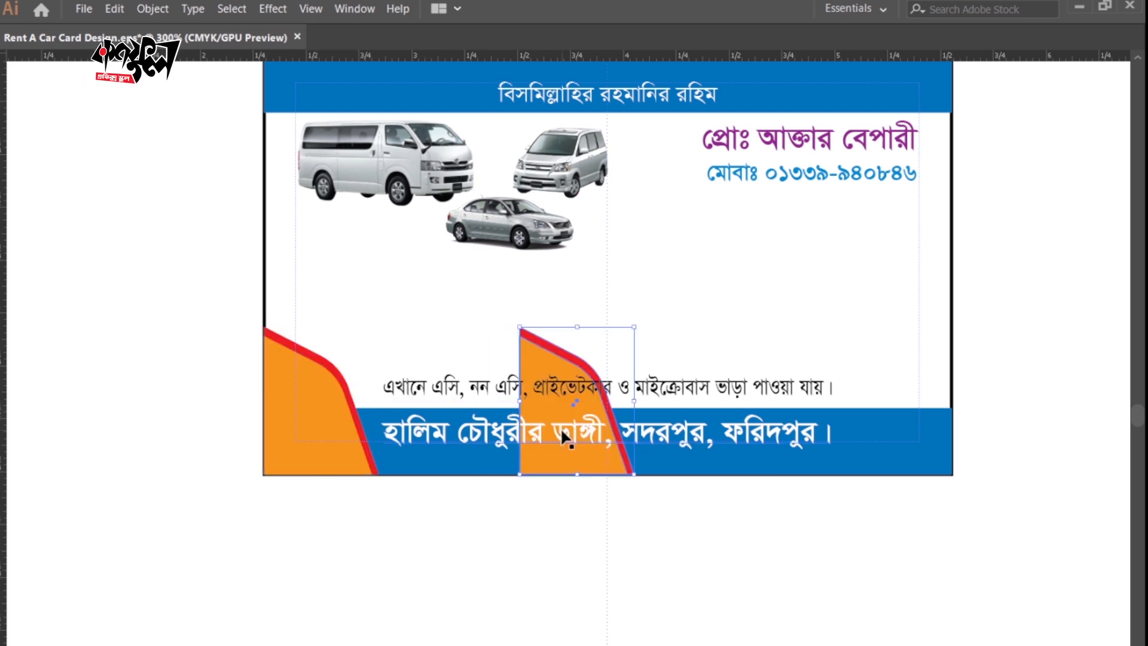
pyautogui.press('Tab')
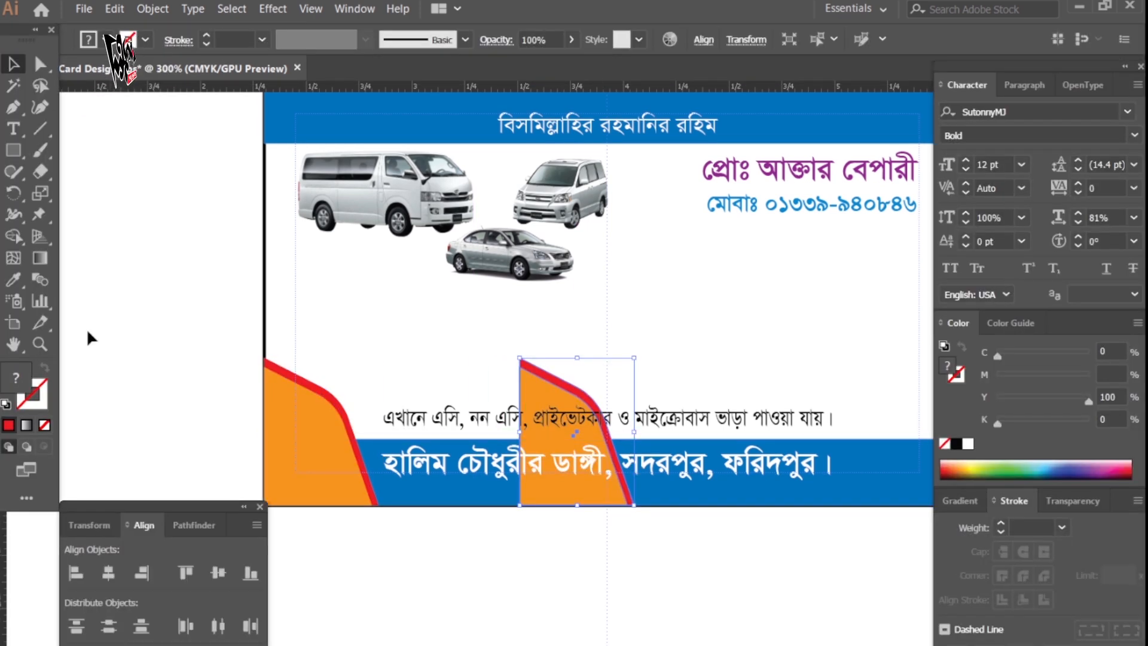
pyautogui.click(17, 200)
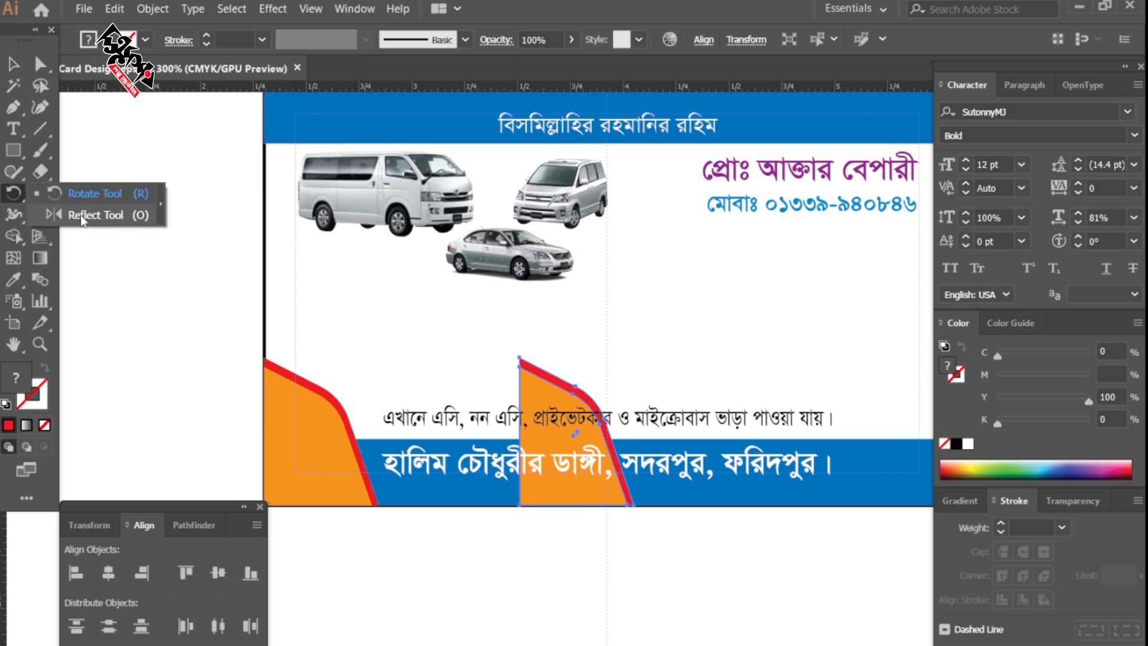
pyautogui.click(94, 215)
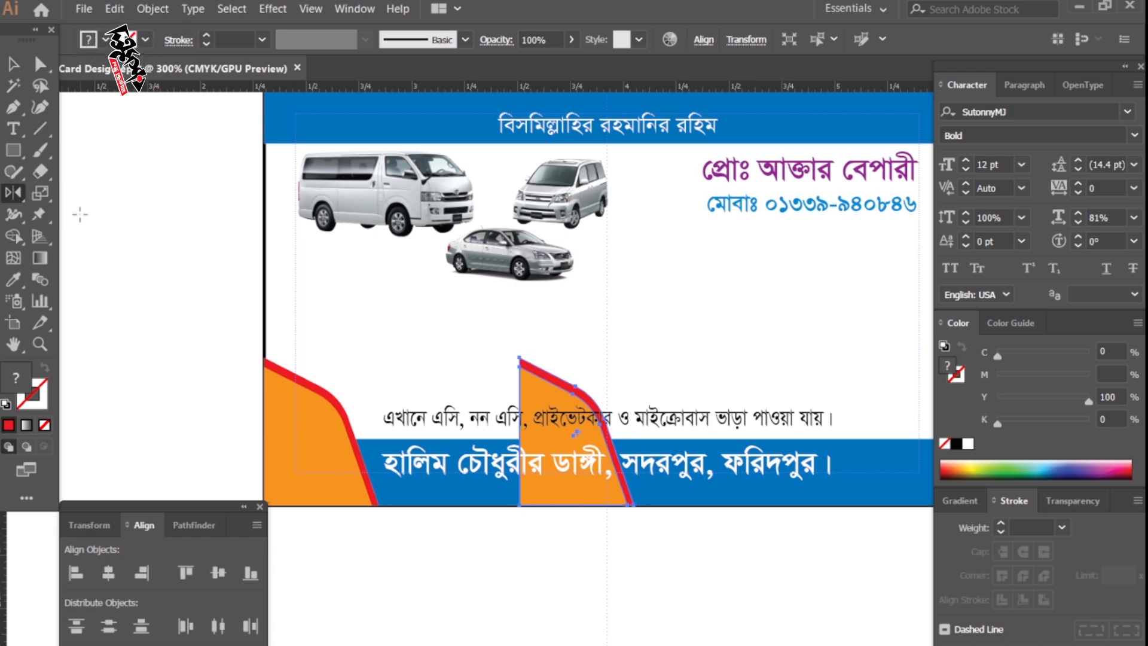
pyautogui.doubleClick(24, 203)
pyautogui.moveTo(505, 257); pyautogui.dragTo(946, 235)
pyautogui.click(1015, 515)
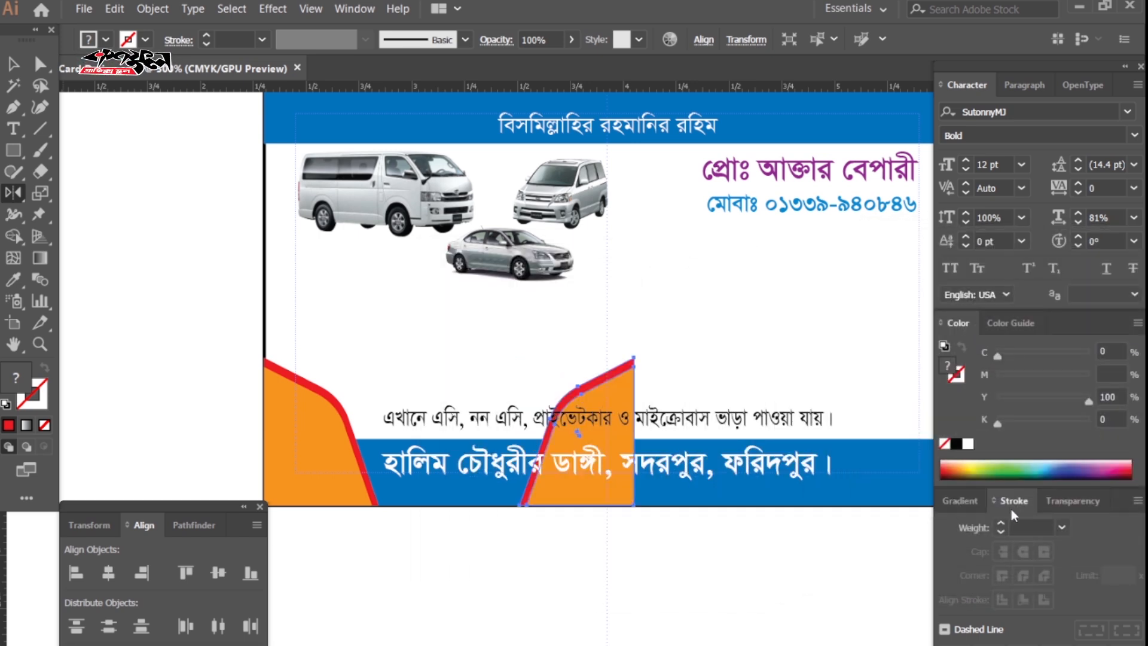
# Align the mirrored shape right with the blue bottom bar at the lower-right corner.
pyautogui.moveTo(782, 503); pyautogui.dragTo(620, 483)
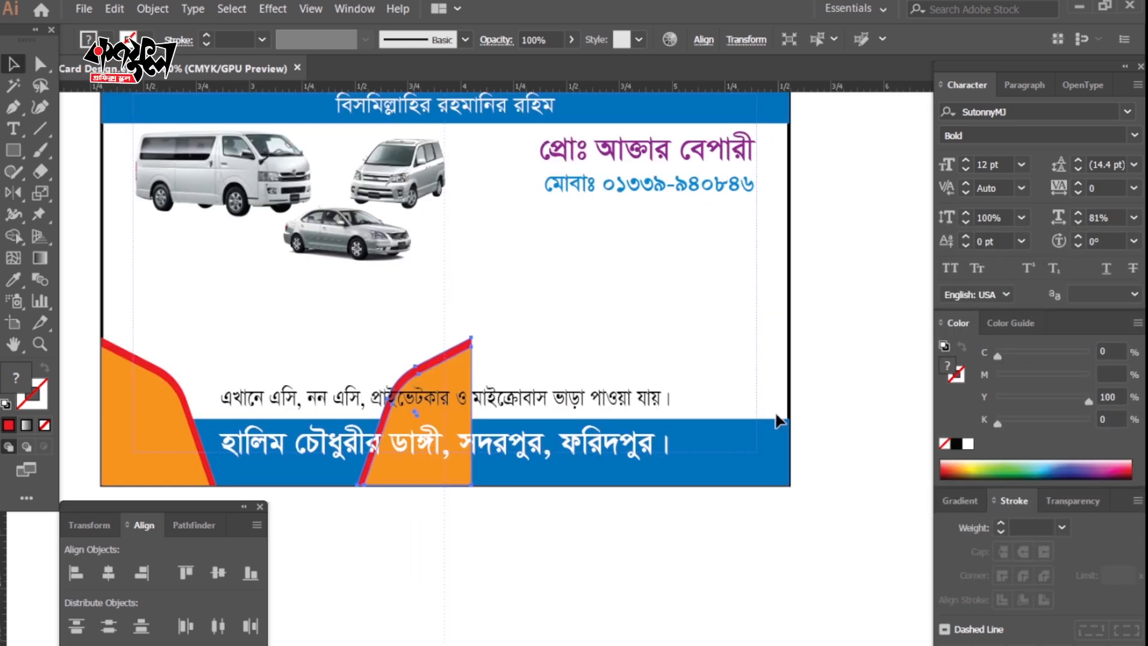
pyautogui.press('v')
pyautogui.keyDown('shift'); pyautogui.click(771, 445); pyautogui.keyUp('shift')
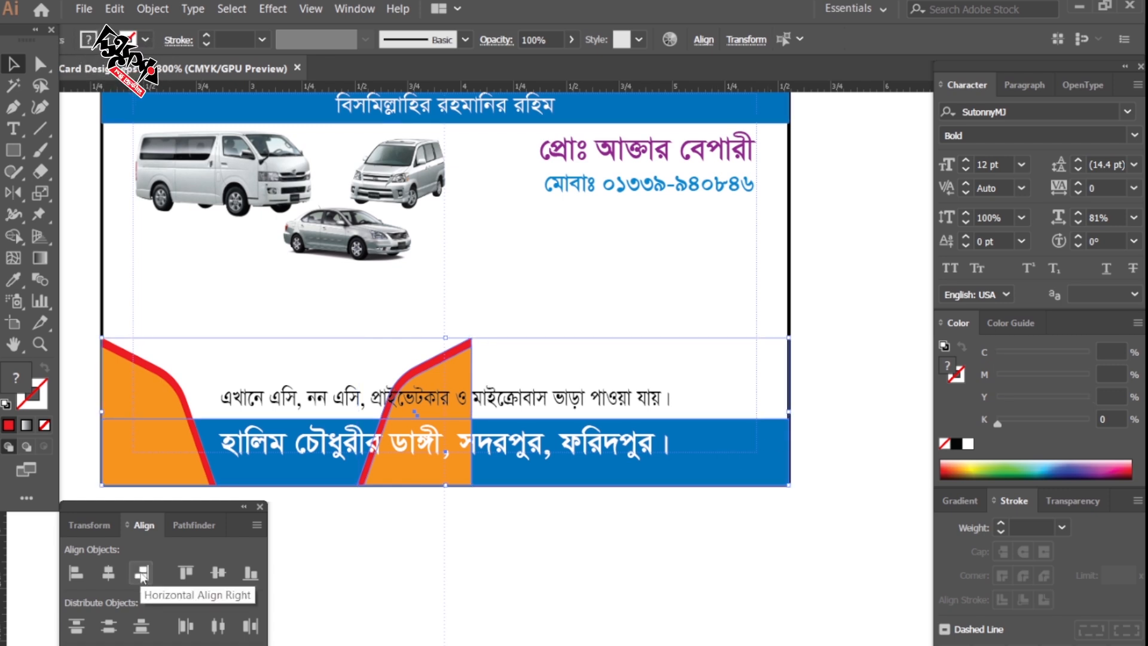
pyautogui.click(141, 575)
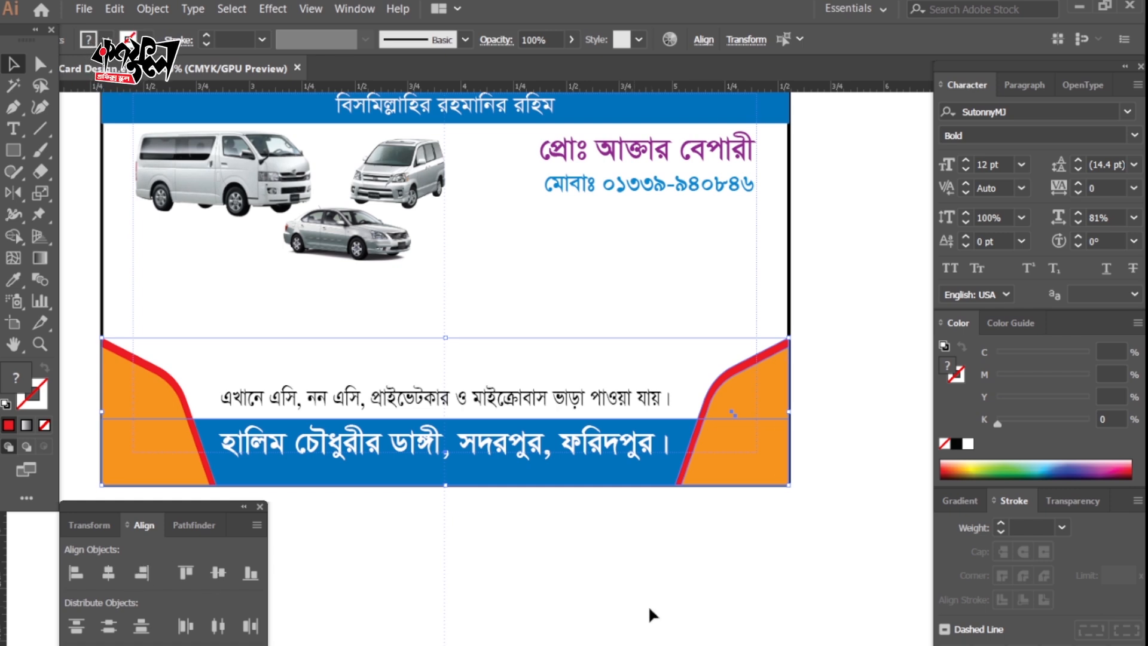
pyautogui.click(633, 594)
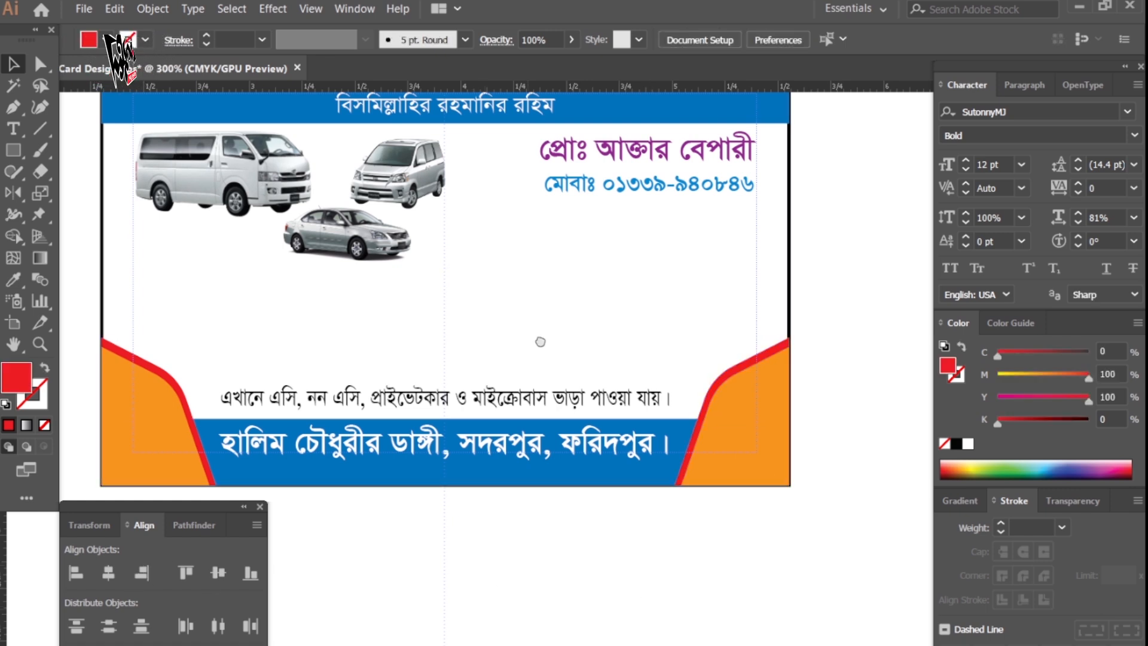
pyautogui.moveTo(536, 337); pyautogui.dragTo(572, 370)
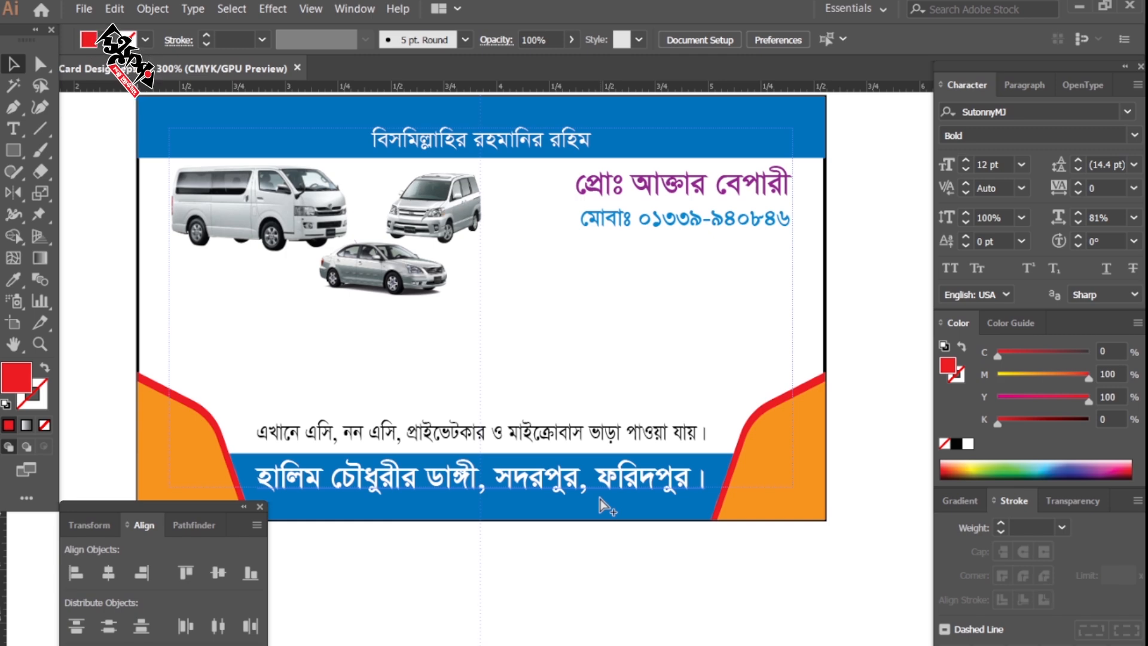
# Paste the large red business-name title across the middle of the card.
pyautogui.hotkey('ctrl', 'v')
pyautogui.click(764, 604)
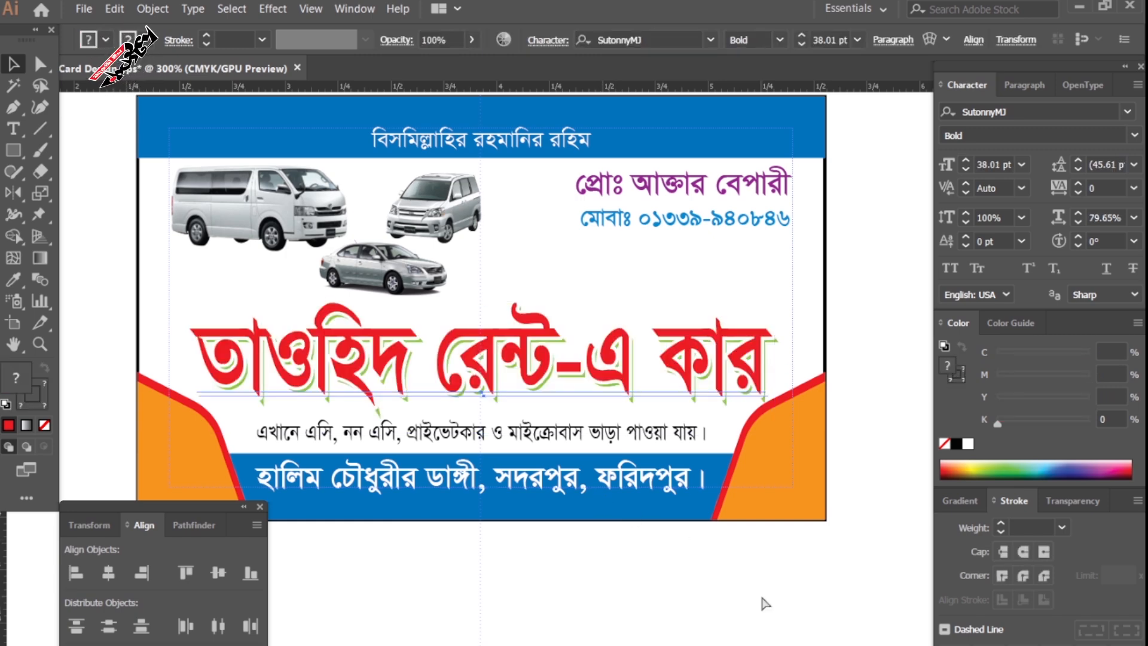
pyautogui.press('Tab')
pyautogui.hotkey('ctrl', '=')
# Fill the border rectangle white, send it to the back, and tint it about 8% yellow.
pyautogui.click(969, 382)
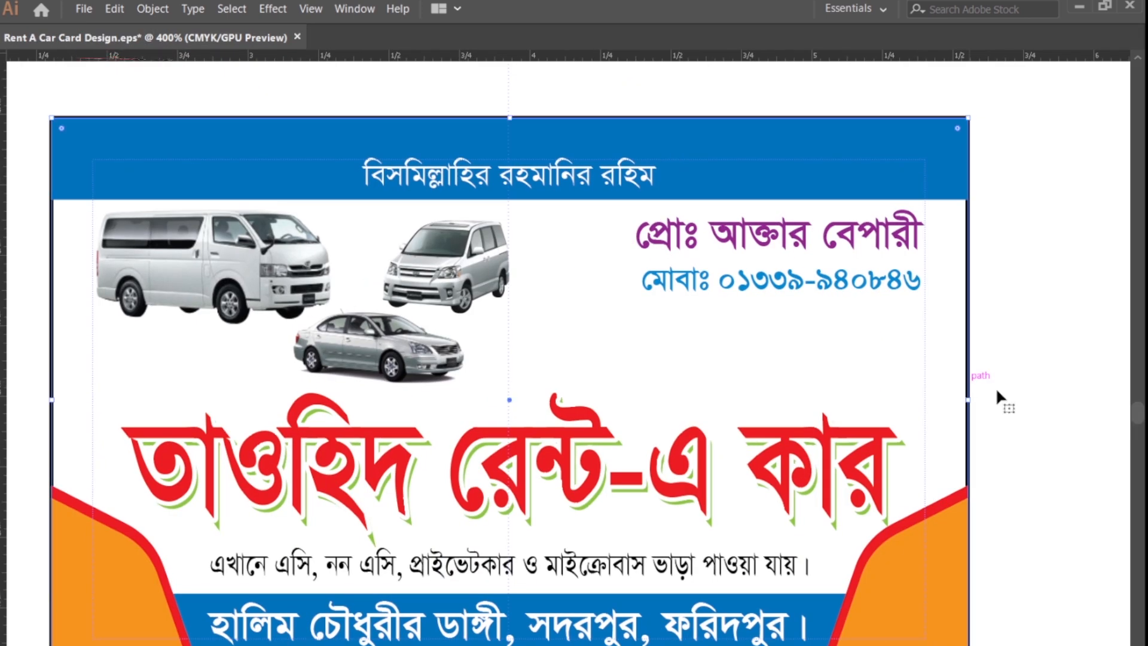
pyautogui.press('Tab')
pyautogui.click(966, 443)
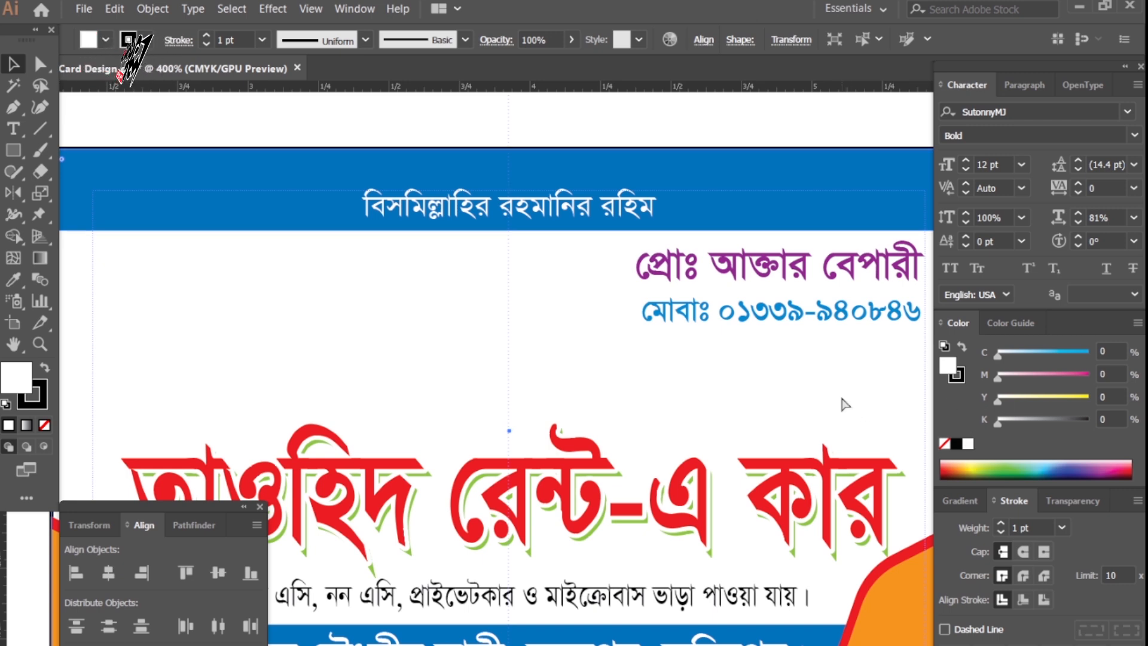
pyautogui.hotkey('ctrl', 'shift', '[')
pyautogui.moveTo(998, 399)
pyautogui.mouseDown()
pyautogui.moveTo(1018, 407)
pyautogui.moveTo(993, 402)
pyautogui.mouseUp()
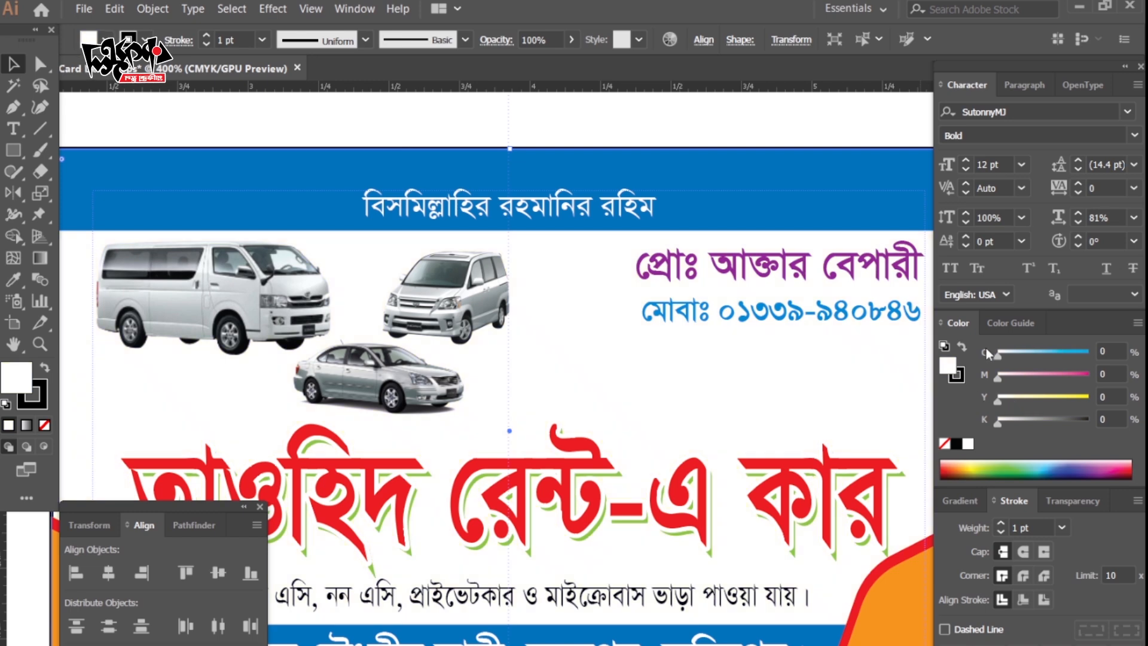
pyautogui.moveTo(997, 355)
pyautogui.mouseDown()
pyautogui.moveTo(1037, 358)
pyautogui.moveTo(992, 360)
pyautogui.mouseUp()
pyautogui.moveTo(998, 402); pyautogui.dragTo(1005, 403)
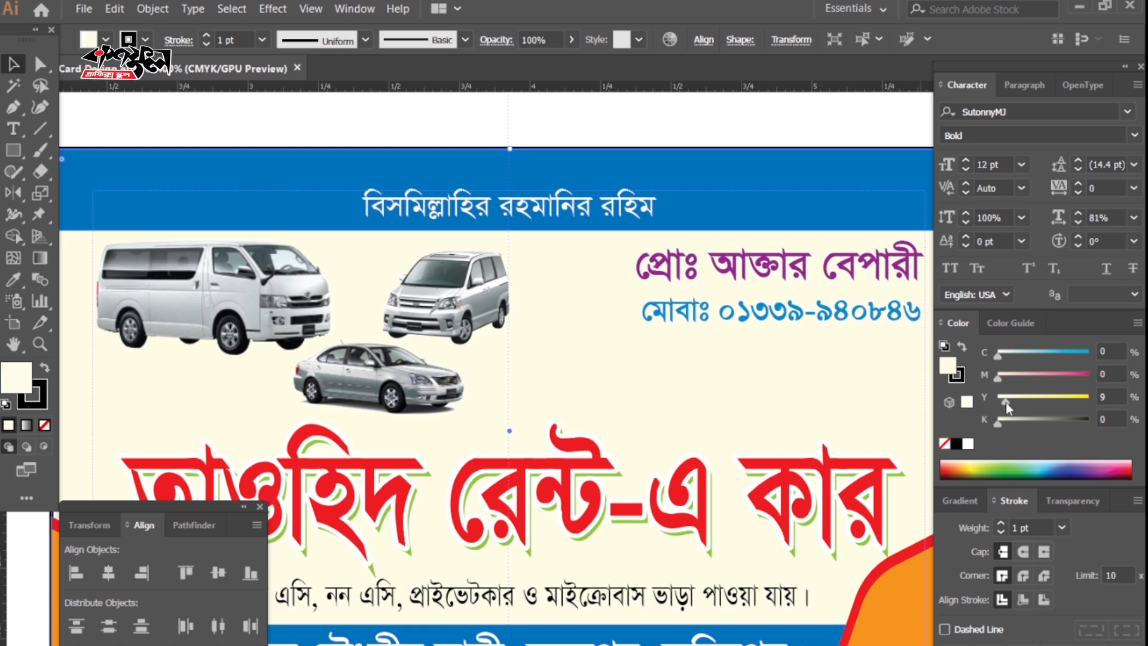
pyautogui.hotkey('ctrl', 'shift', 'a')
pyautogui.press('z')
pyautogui.press('Tab')
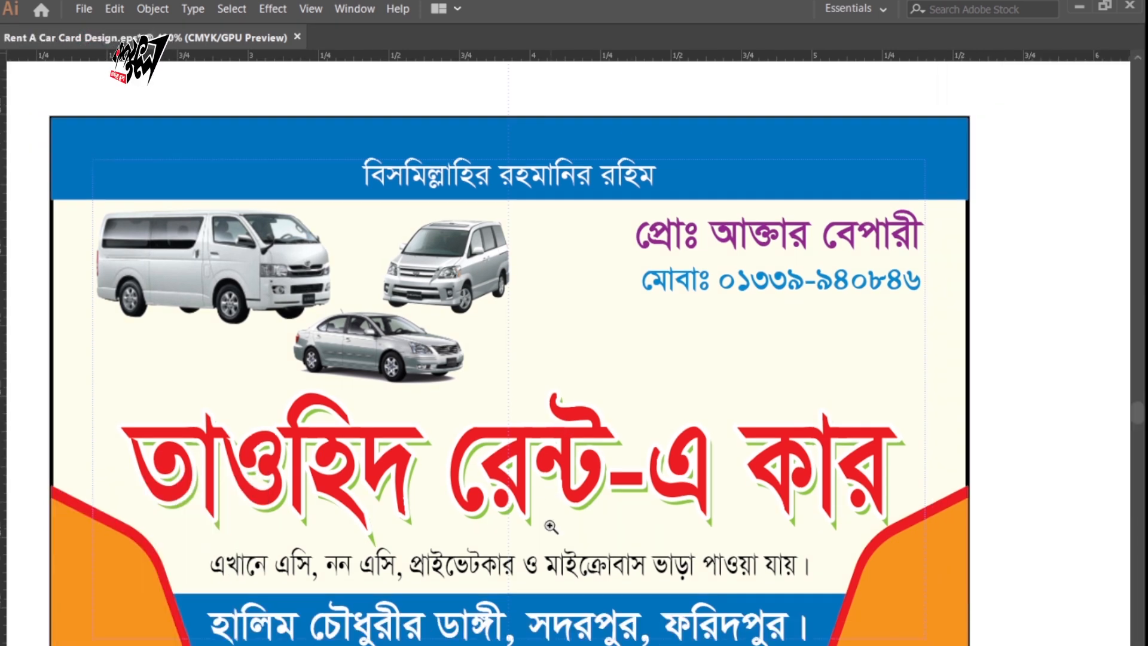
pyautogui.moveTo(528, 521); pyautogui.dragTo(598, 514)
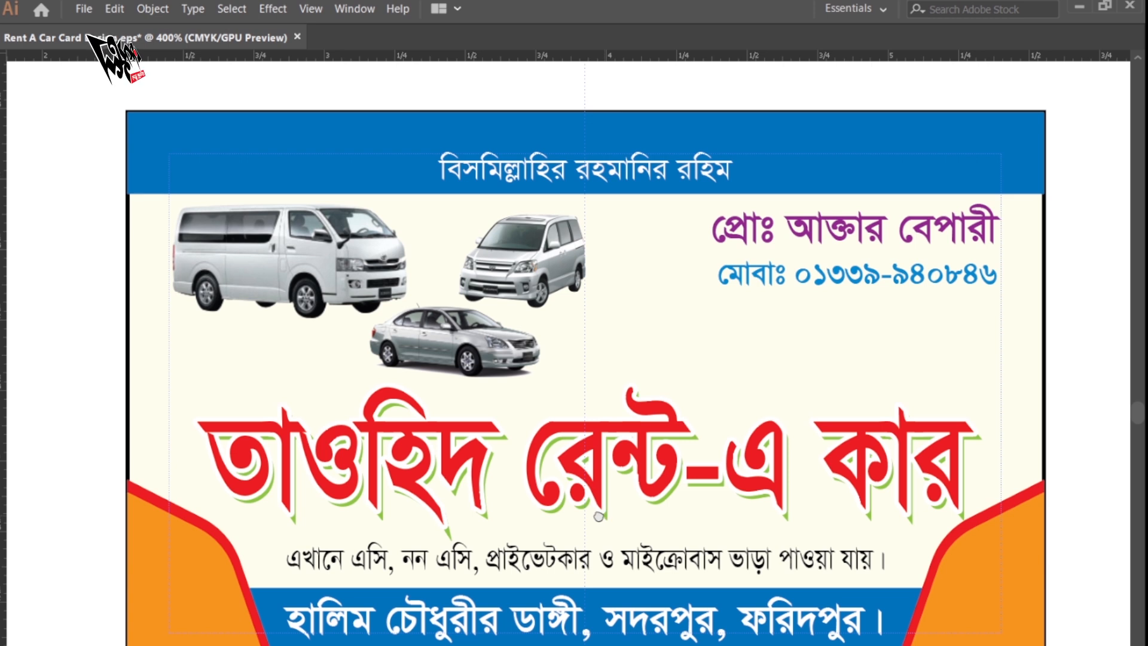